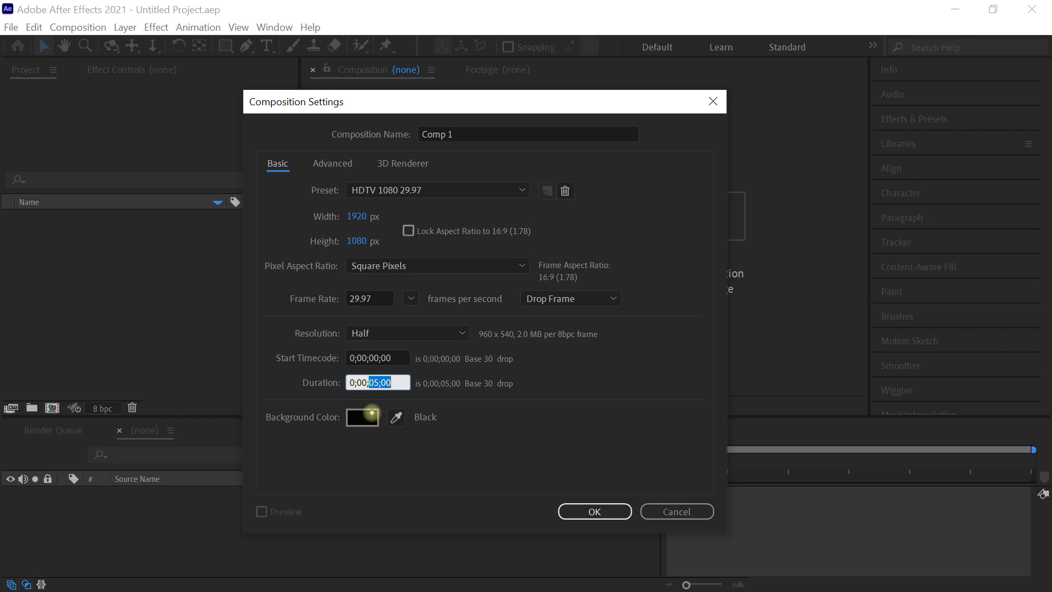
# Step: Keep the five-second 1920×1080 Comp 1's background black and create it
pyautogui.click(372, 412)
pyautogui.click(653, 457)
pyautogui.click(580, 503)
pyautogui.click(939, 298)
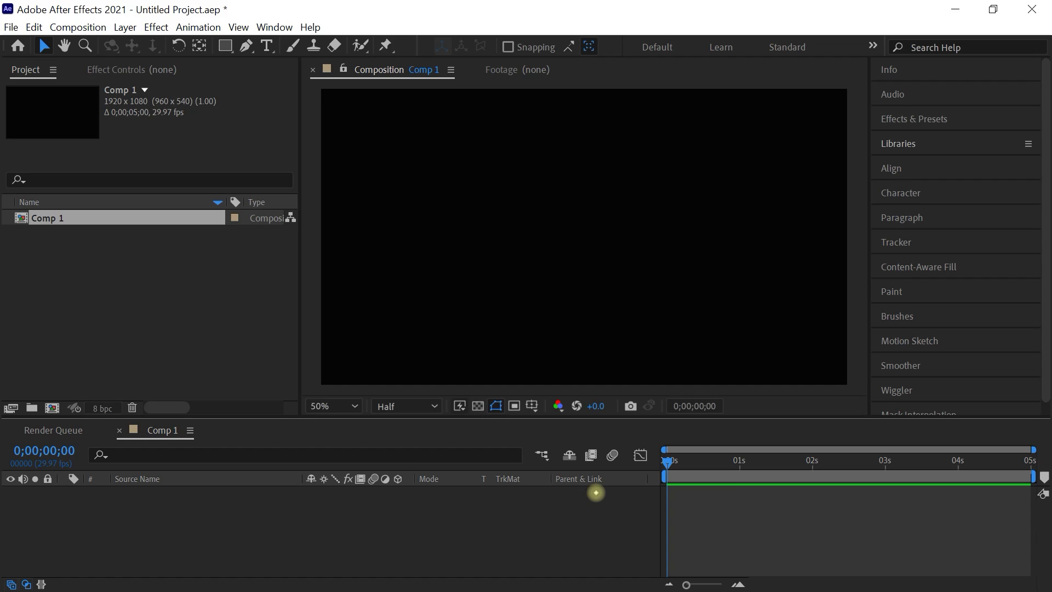
# Step: Add a comp-size lime green solid layer to Comp 1
pyautogui.hotkey('ctrl', 'y')
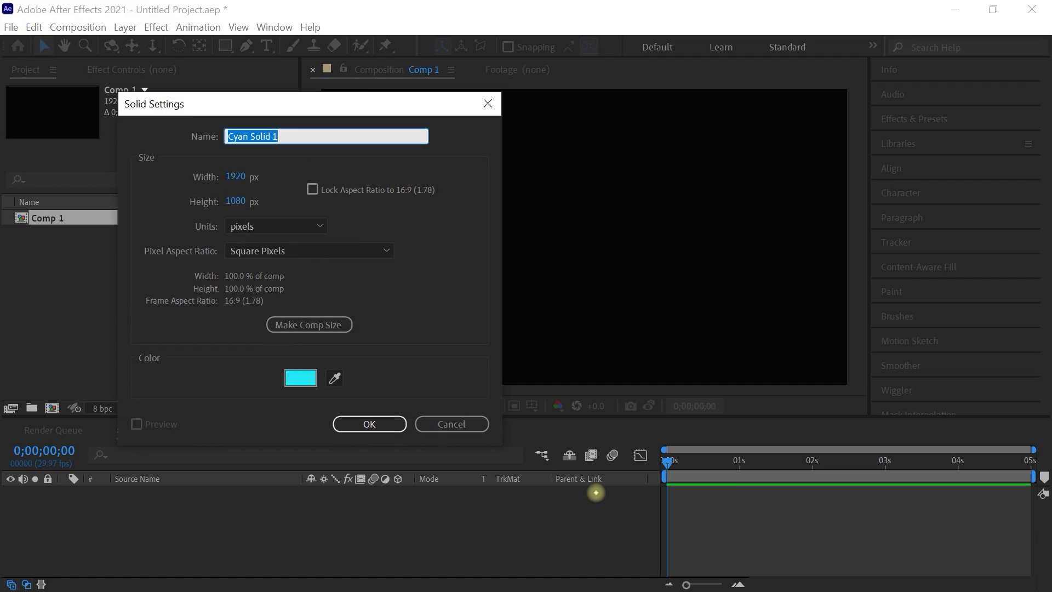
pyautogui.click(318, 326)
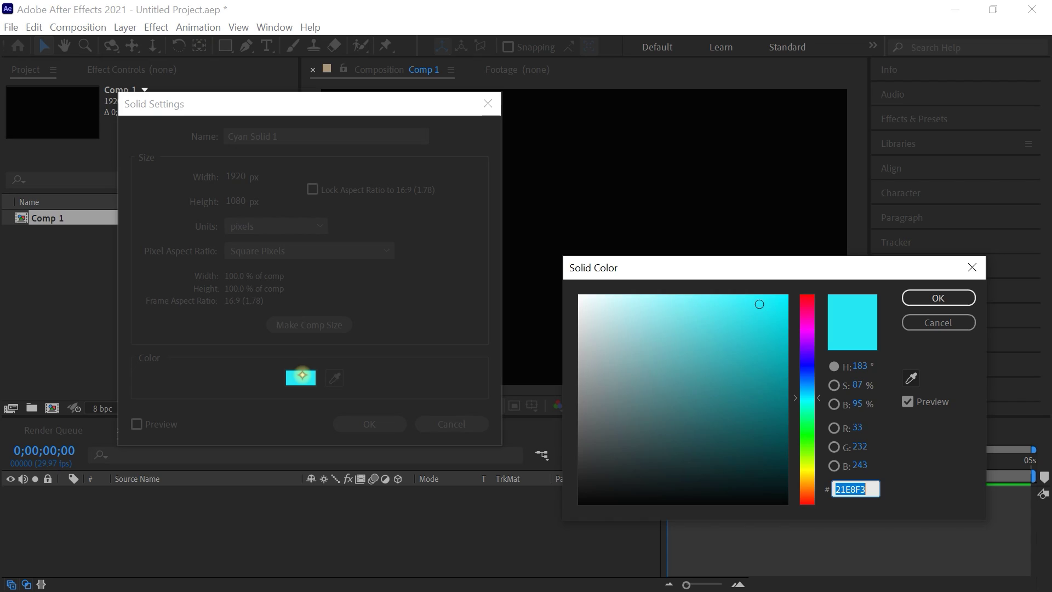
pyautogui.click(810, 449)
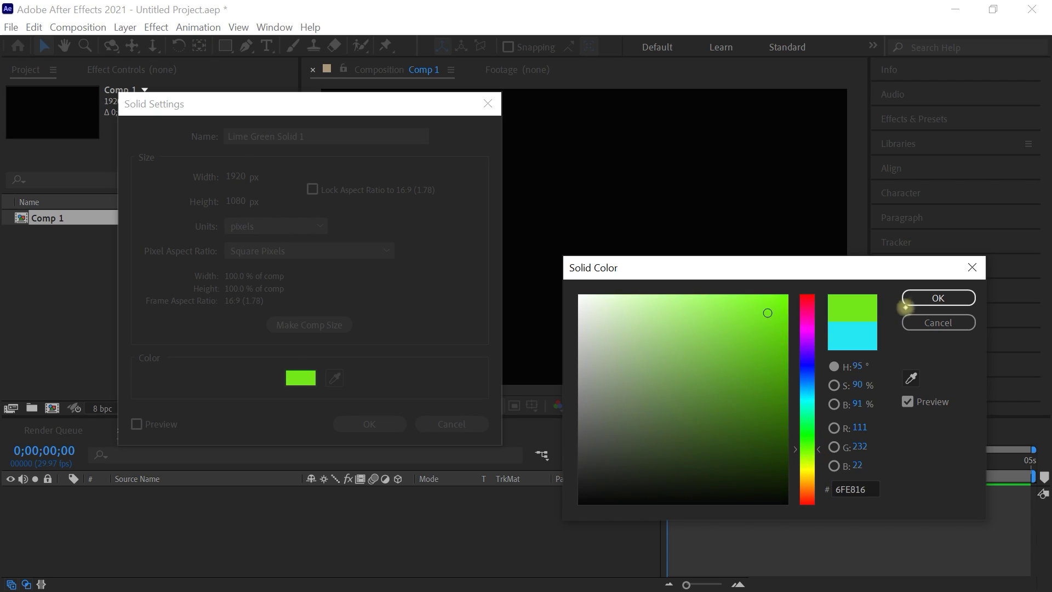
pyautogui.click(927, 300)
pyautogui.click(342, 424)
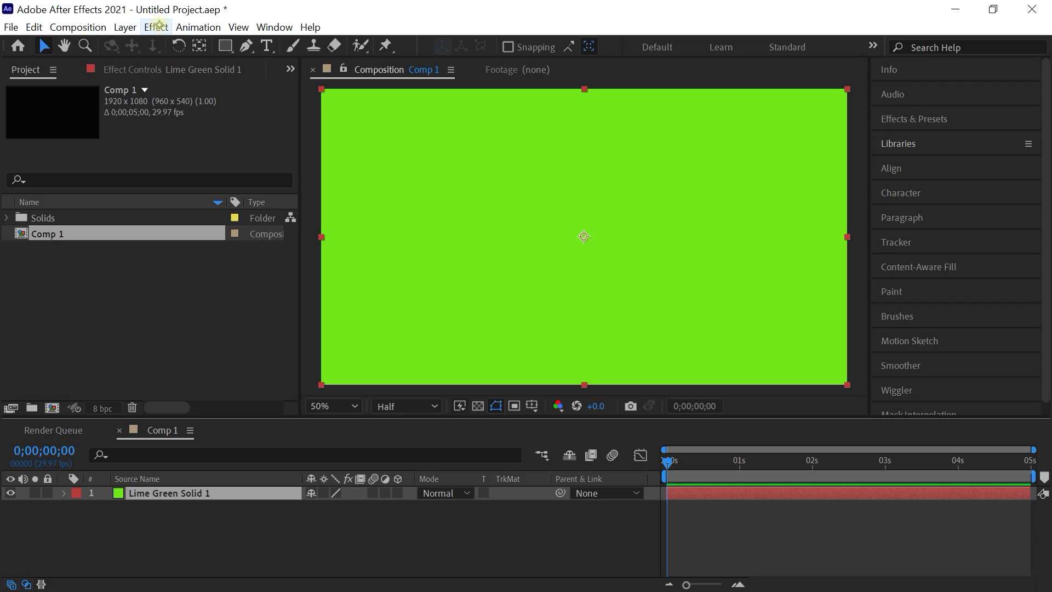
# Step: Apply CC Star Burst to the green solid and preview the starfield
pyautogui.click(158, 26)
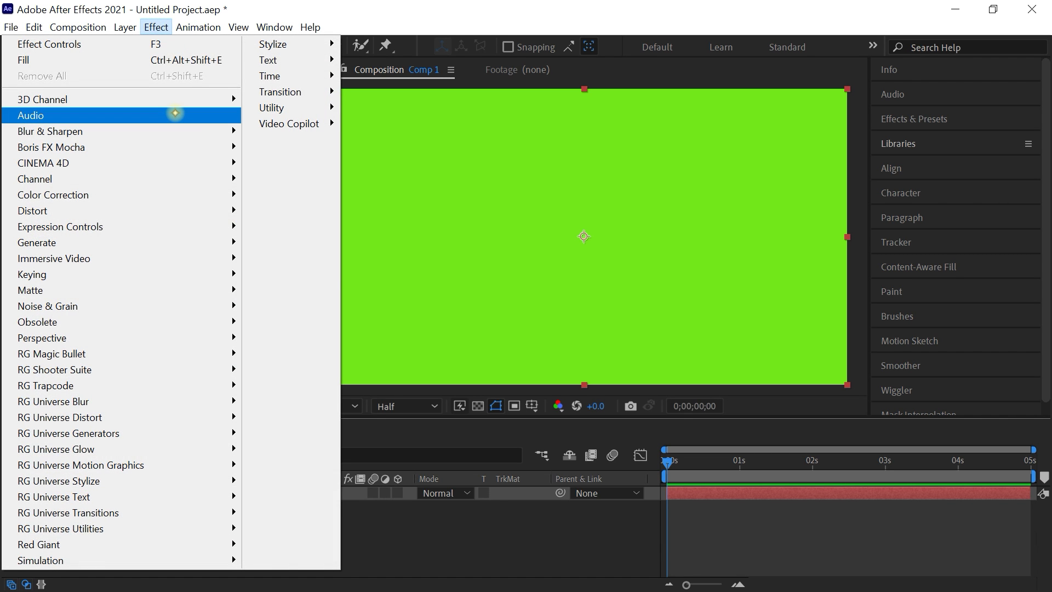
pyautogui.moveTo(49, 560)
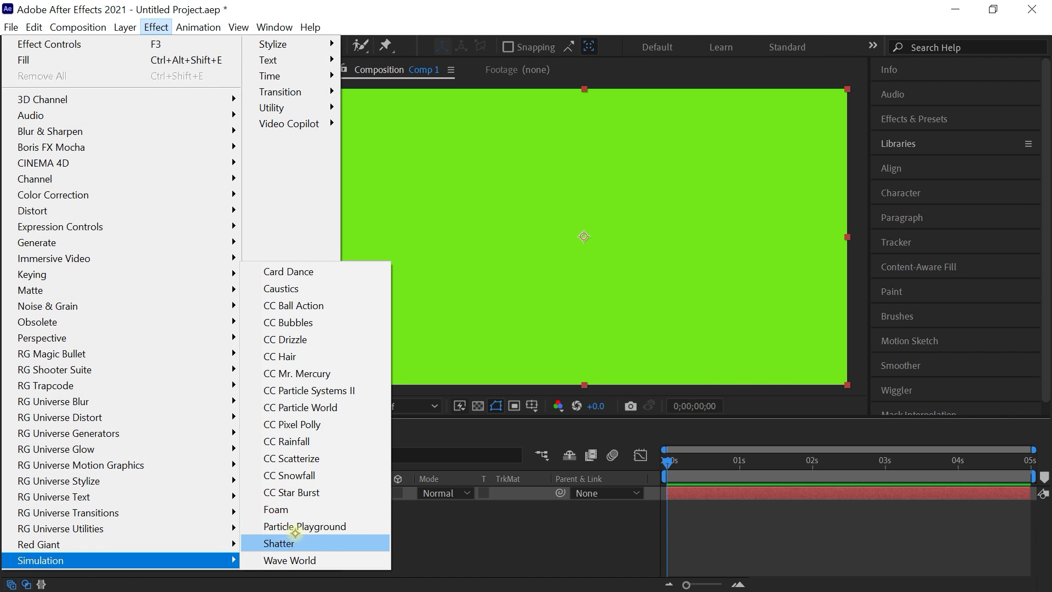
pyautogui.click(331, 493)
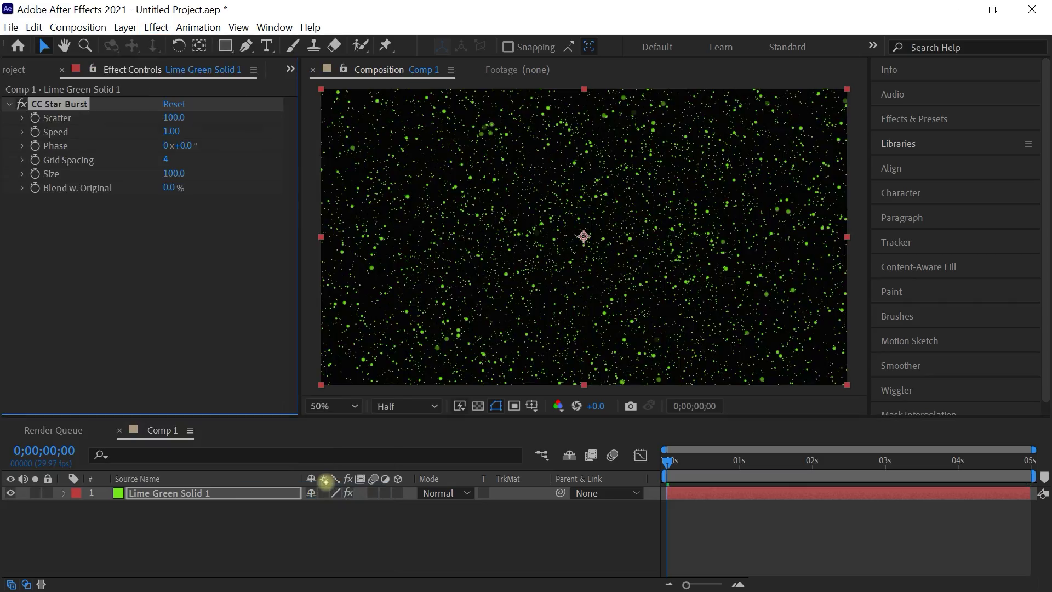
pyautogui.press('space')
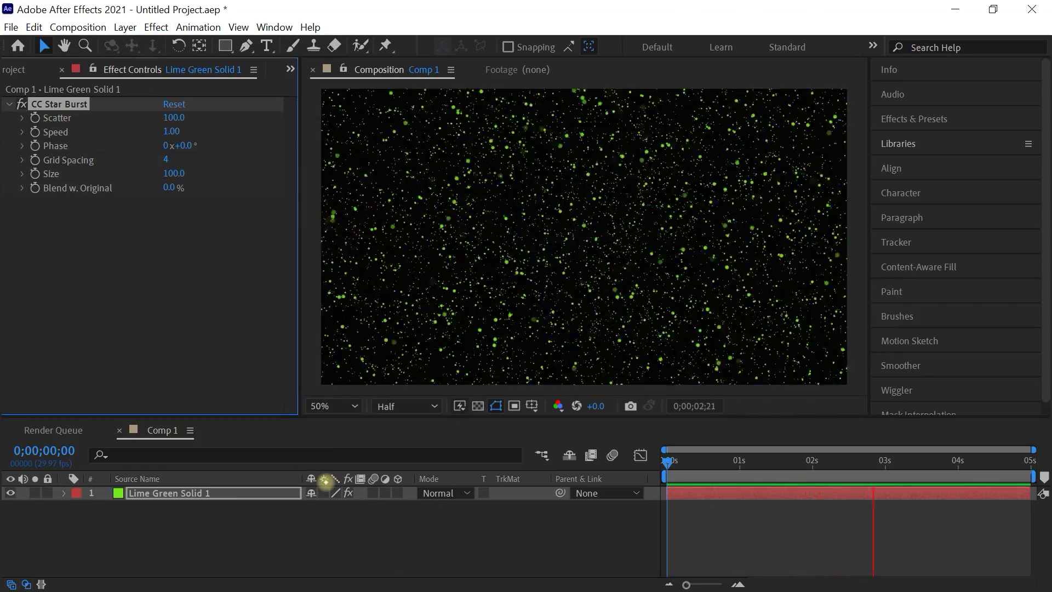
pyautogui.press('space')
# Step: Set CC Star Burst Scatter to 700 and Speed to 5
pyautogui.click(670, 461)
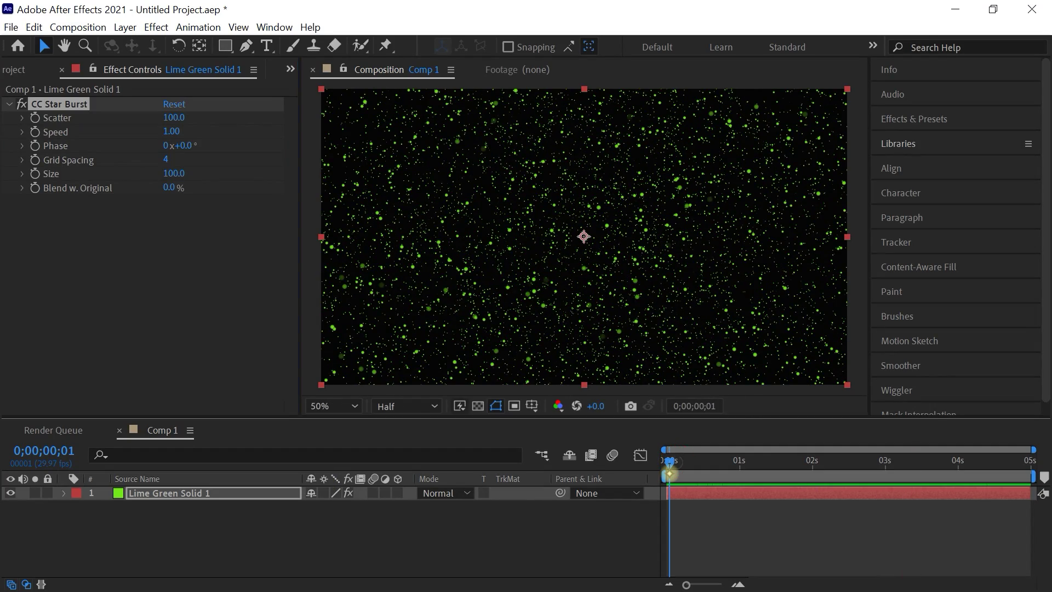
pyautogui.press('space')
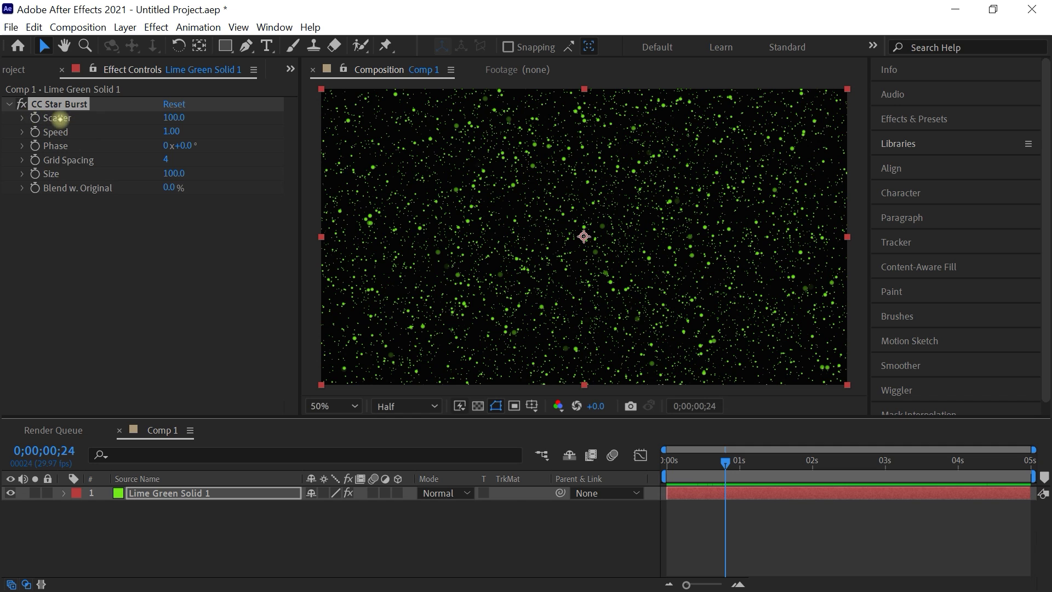
pyautogui.click(59, 118)
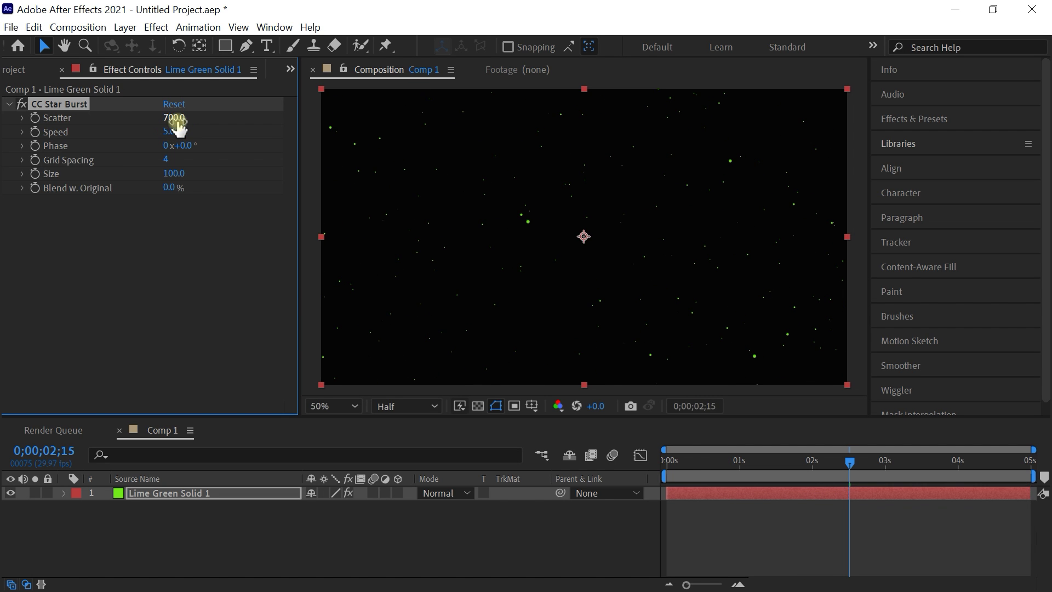
pyautogui.click(621, 473)
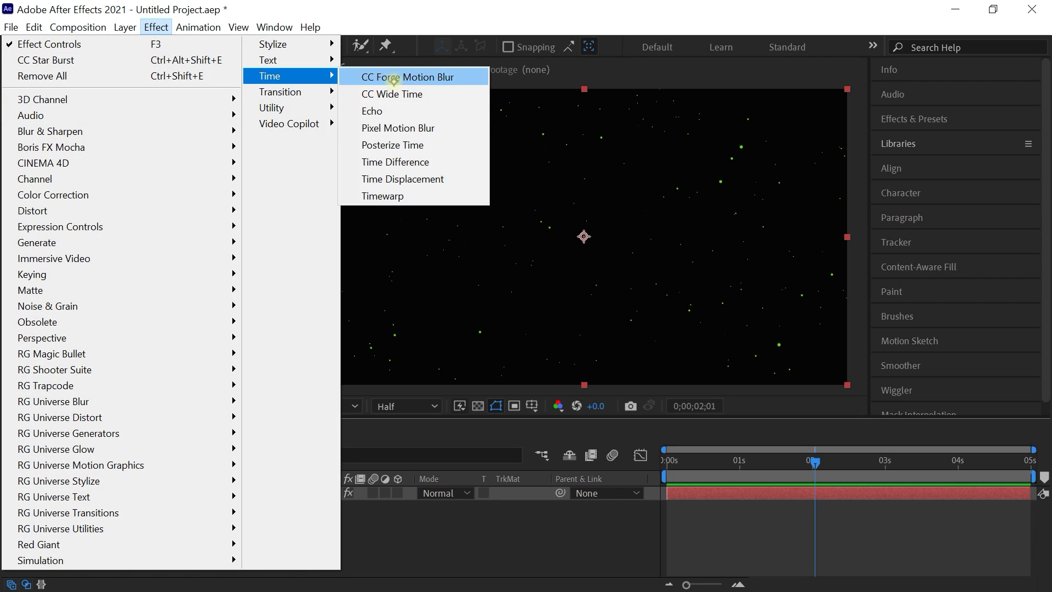
# Step: Add Echo (time -0.001, 60 echoes, decay 1, Add) and end the work area at 0;00;00;29
pyautogui.click(421, 114)
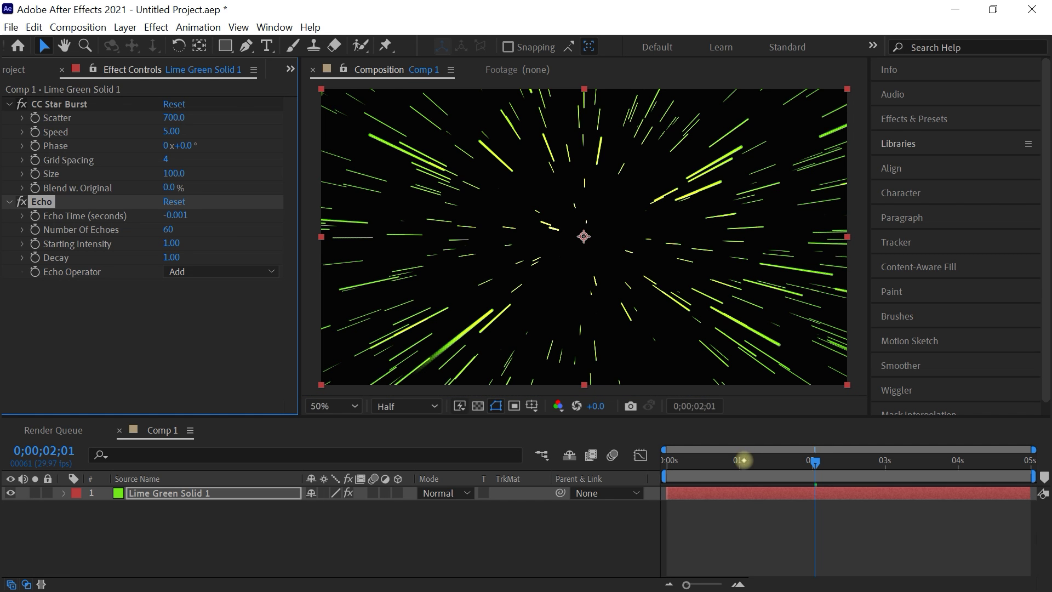
pyautogui.click(740, 461)
pyautogui.press('n')
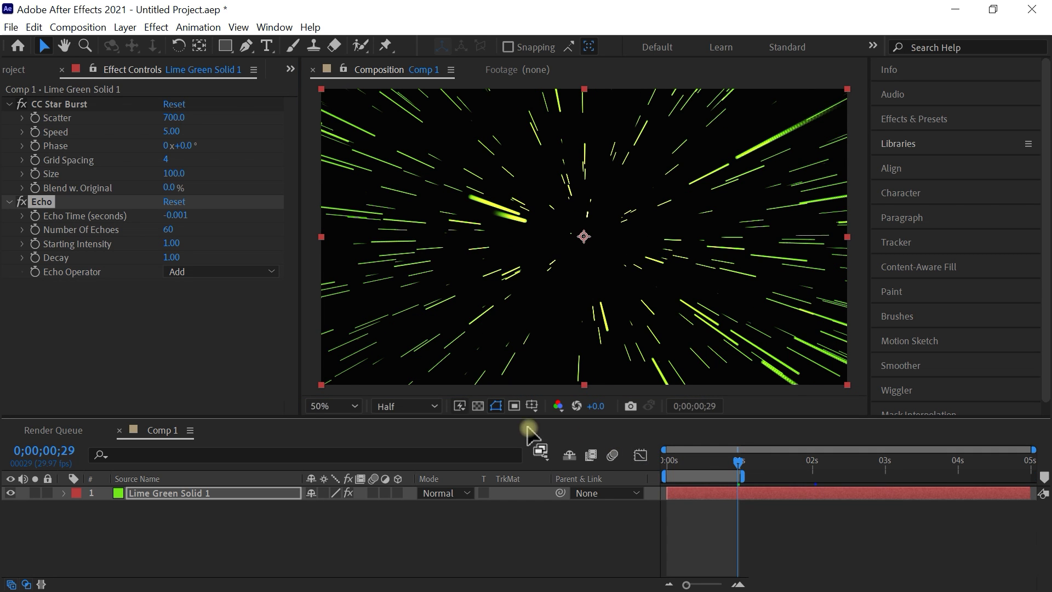
pyautogui.press('space')
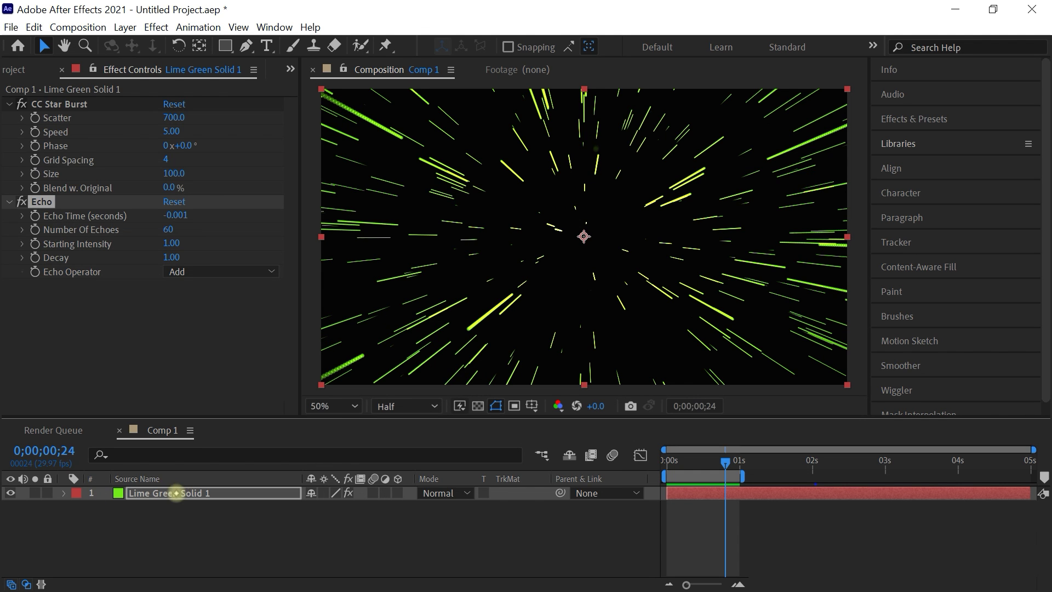
# Step: Recolour the Lime Green Solid 1 layer to cyan through Solid Settings
pyautogui.click(179, 491)
pyautogui.click(126, 27)
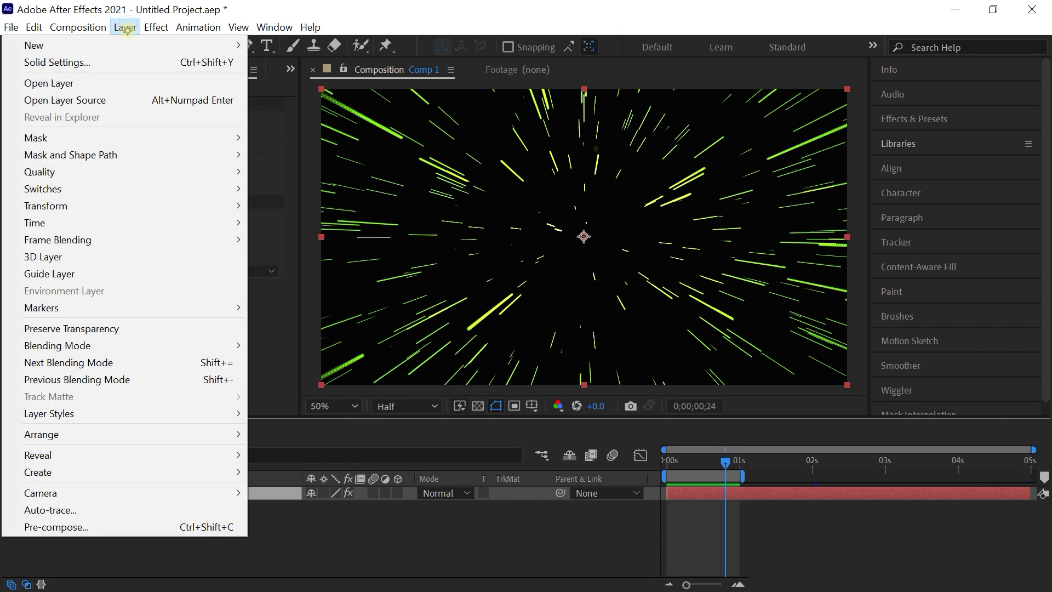
pyautogui.click(148, 69)
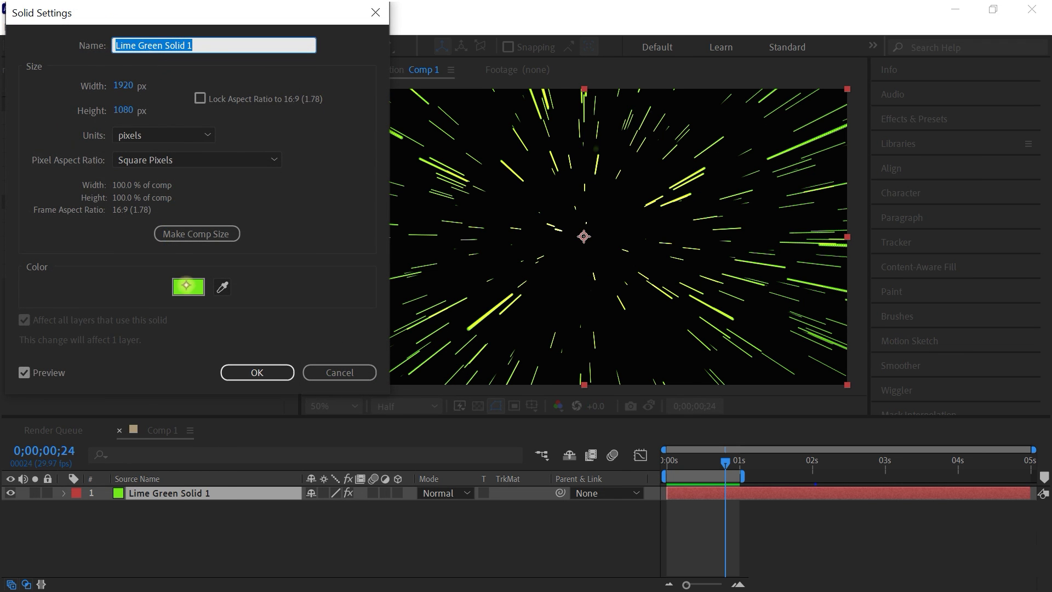
pyautogui.click(206, 285)
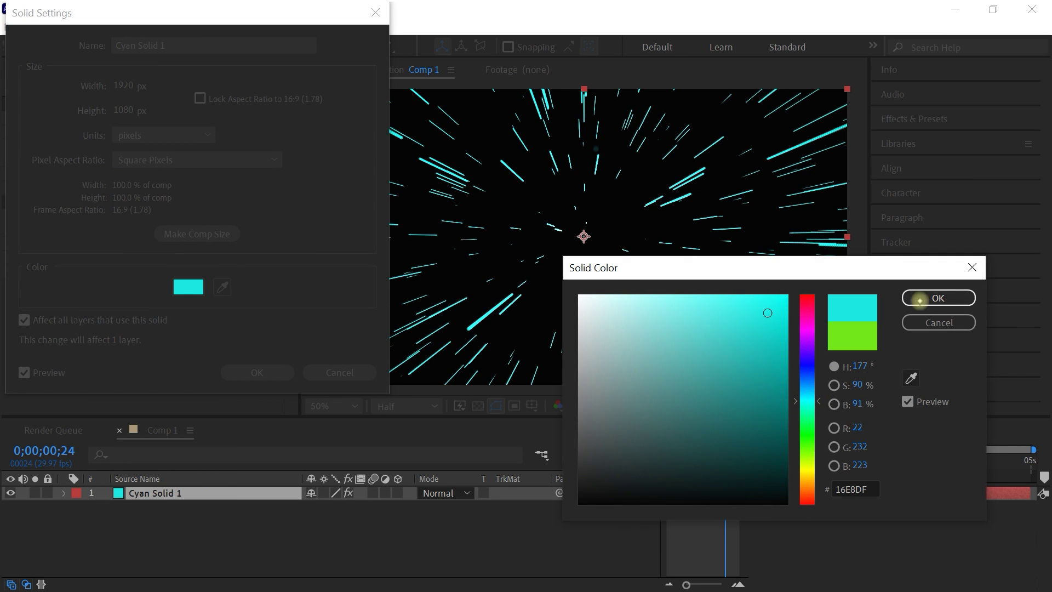
pyautogui.click(920, 299)
pyautogui.click(267, 372)
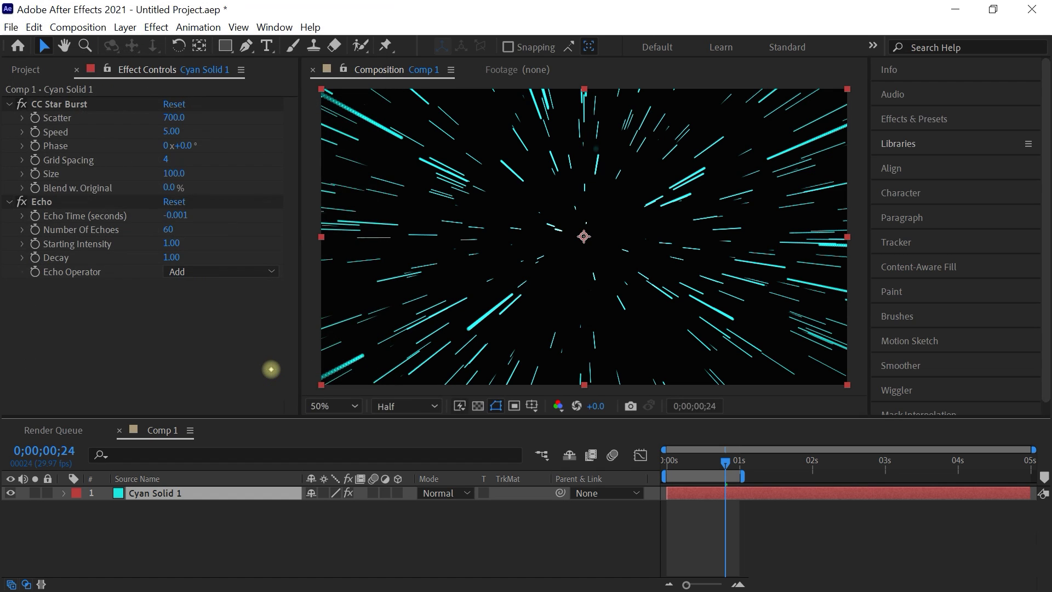
pyautogui.click(156, 27)
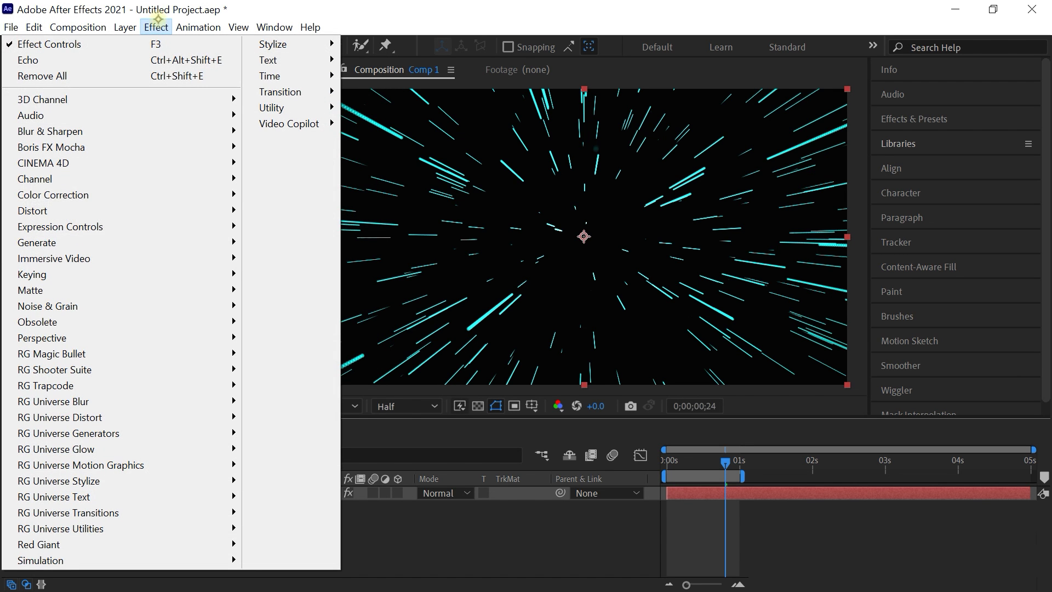
pyautogui.moveTo(123, 242)
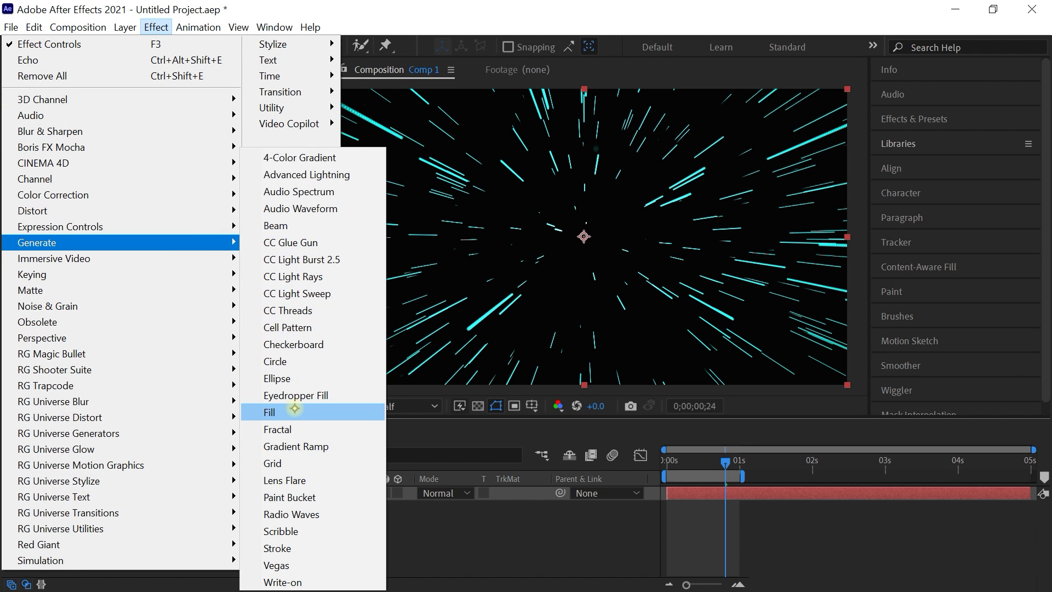
# Step: Try a Fill effect, remove it, and apply Gradient Ramp to the streaks
pyautogui.click(294, 409)
pyautogui.press('Delete')
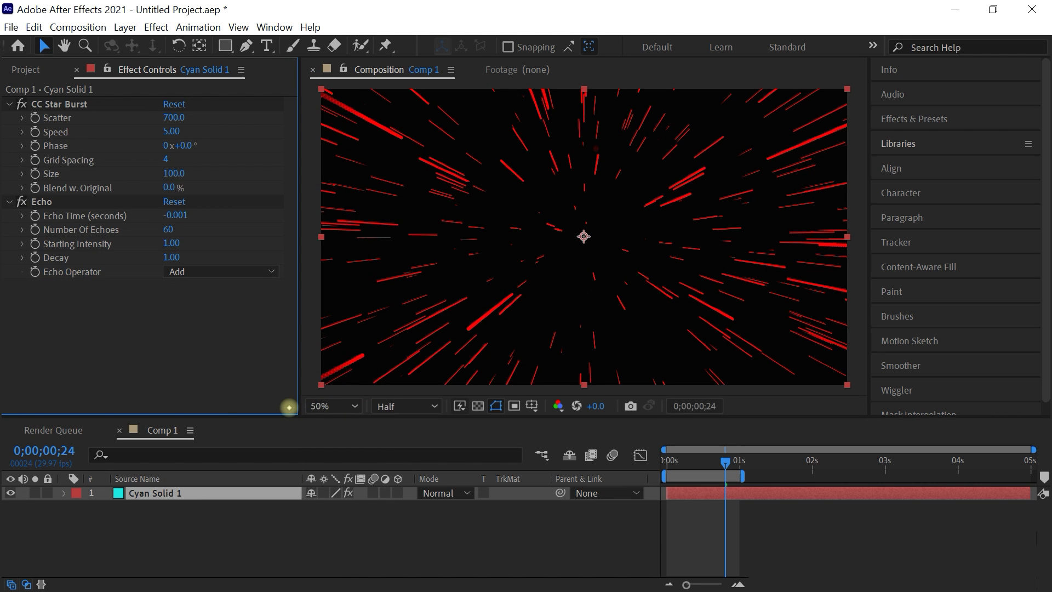
pyautogui.click(156, 27)
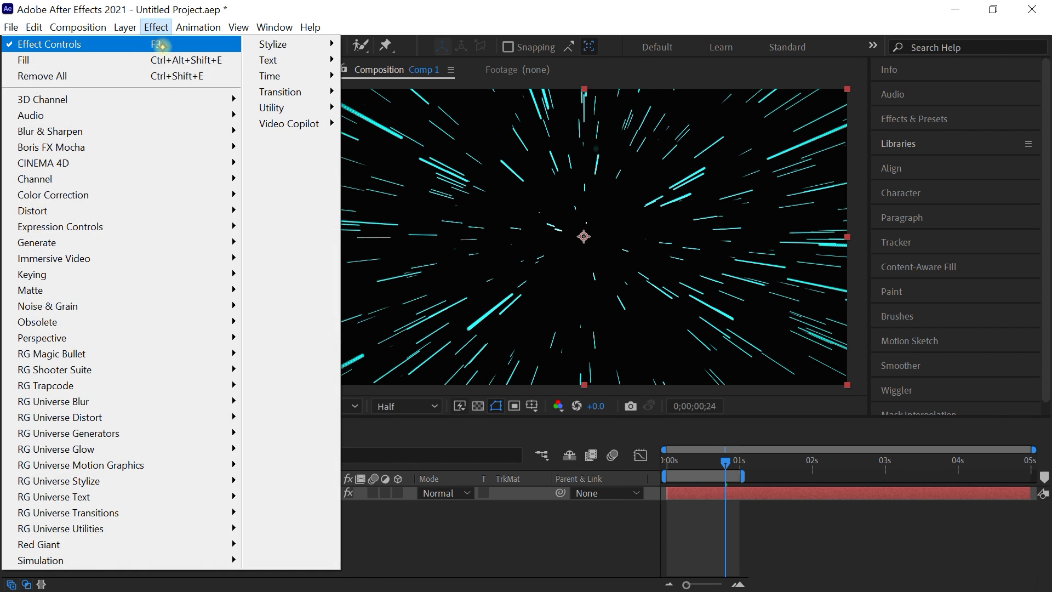
pyautogui.click(190, 244)
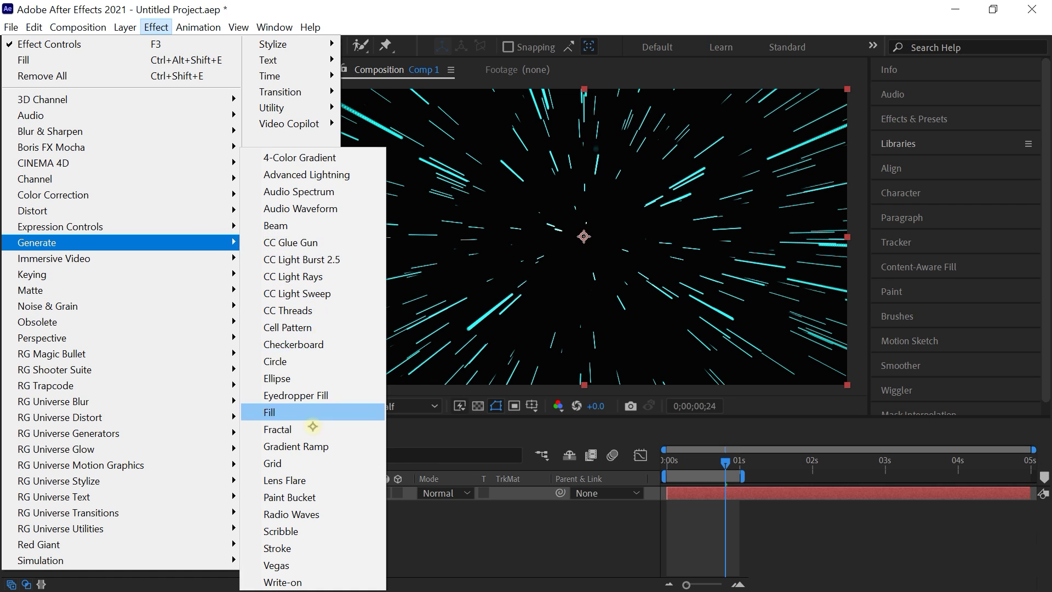
pyautogui.click(296, 446)
# Step: Make the Gradient Ramp radial with a purple start colour
pyautogui.click(215, 355)
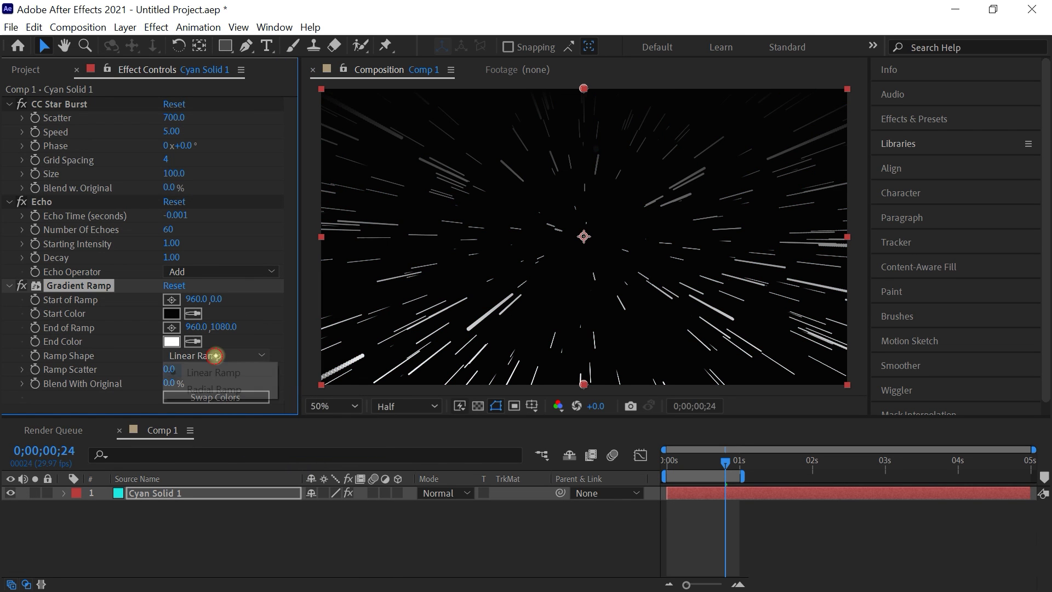
pyautogui.click(241, 390)
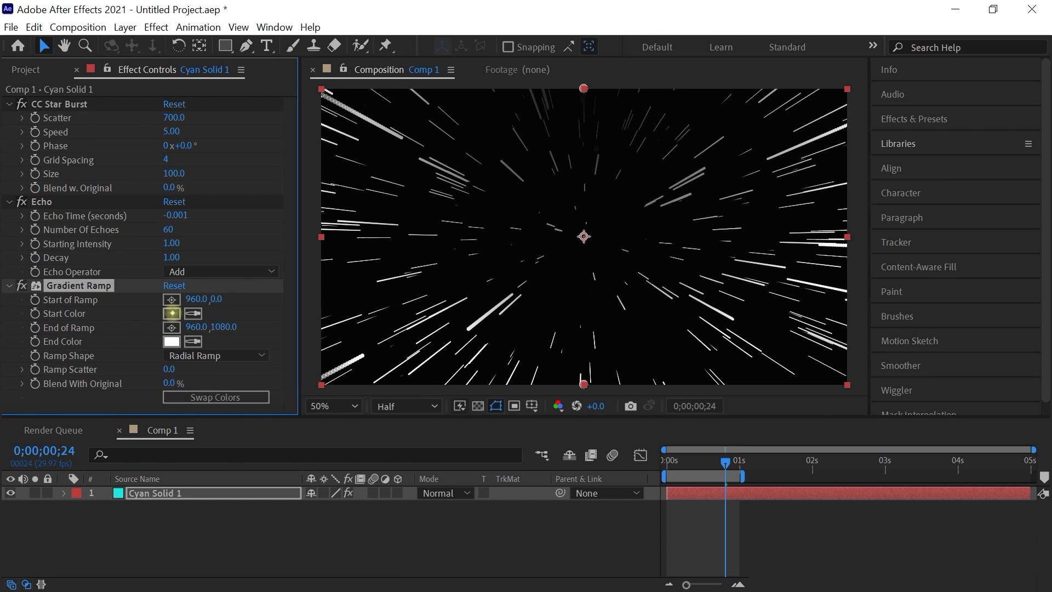
pyautogui.click(171, 314)
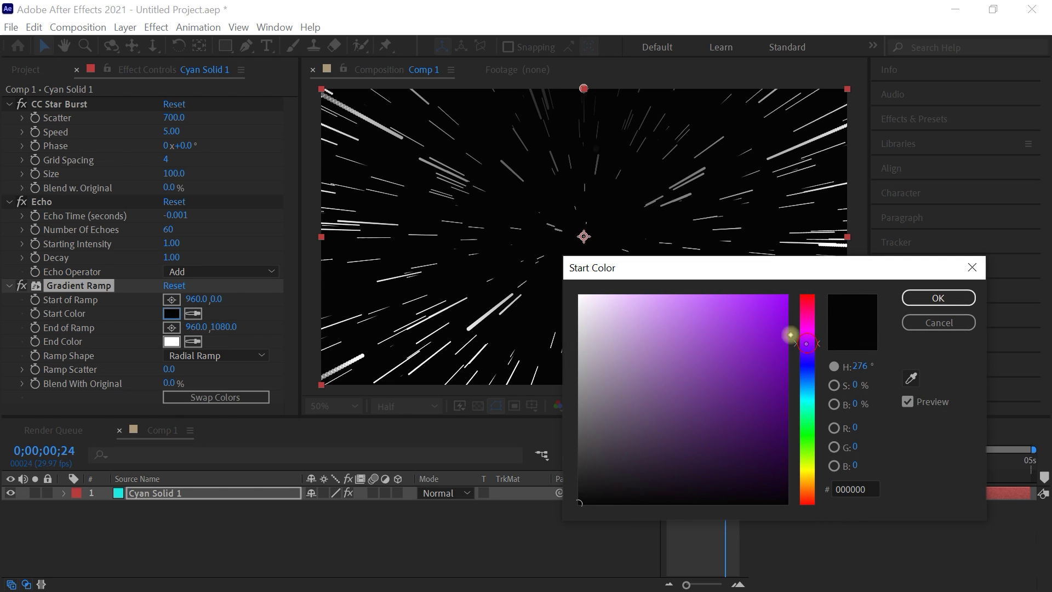
pyautogui.click(721, 301)
pyautogui.click(934, 298)
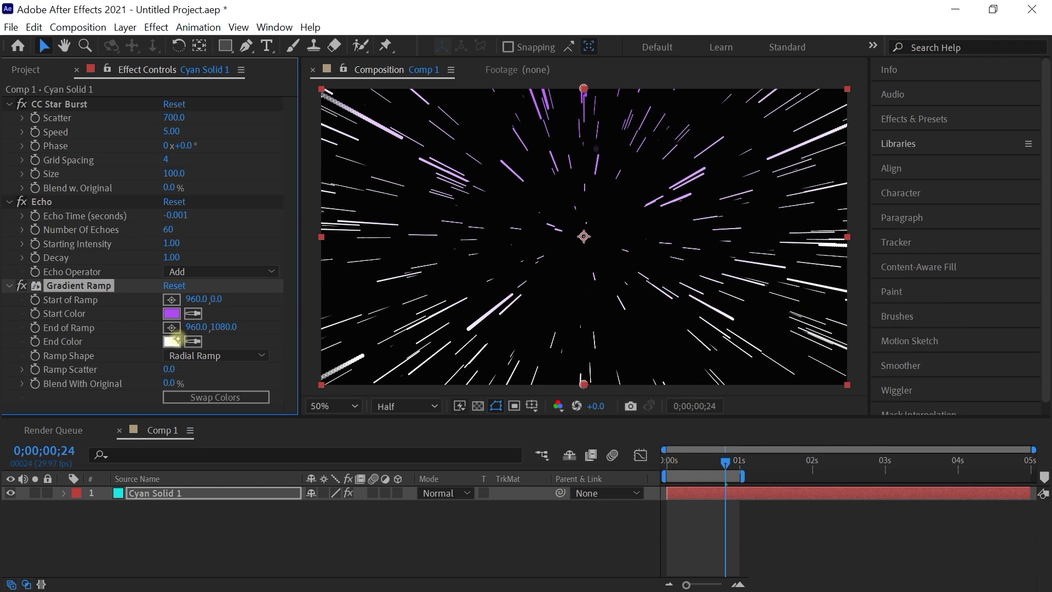
# Step: Set the ramp's end colour to orange and preview the streaks
pyautogui.click(171, 341)
pyautogui.click(807, 481)
pyautogui.click(766, 314)
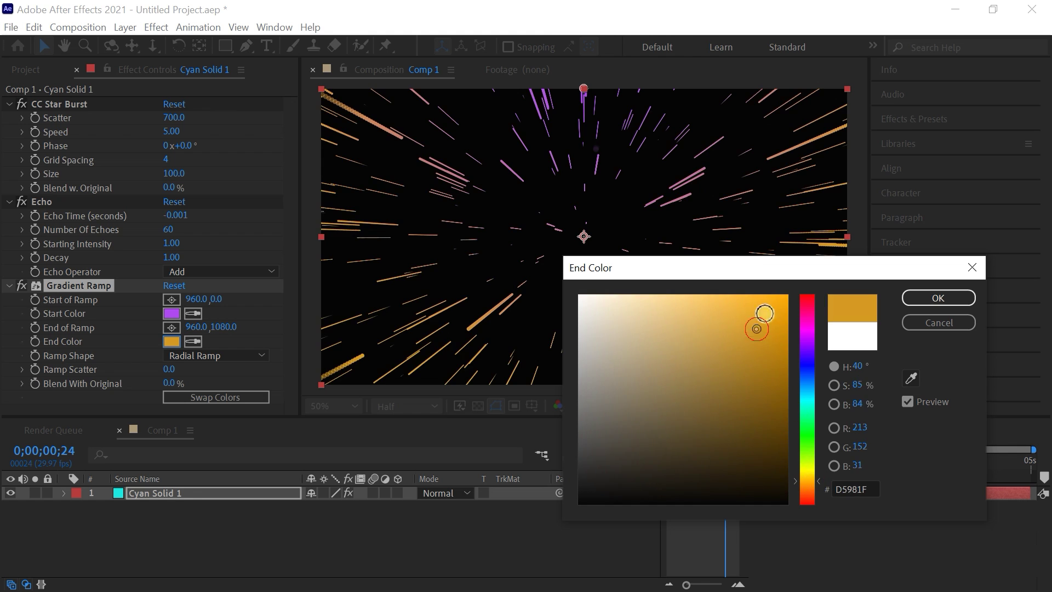
pyautogui.click(939, 297)
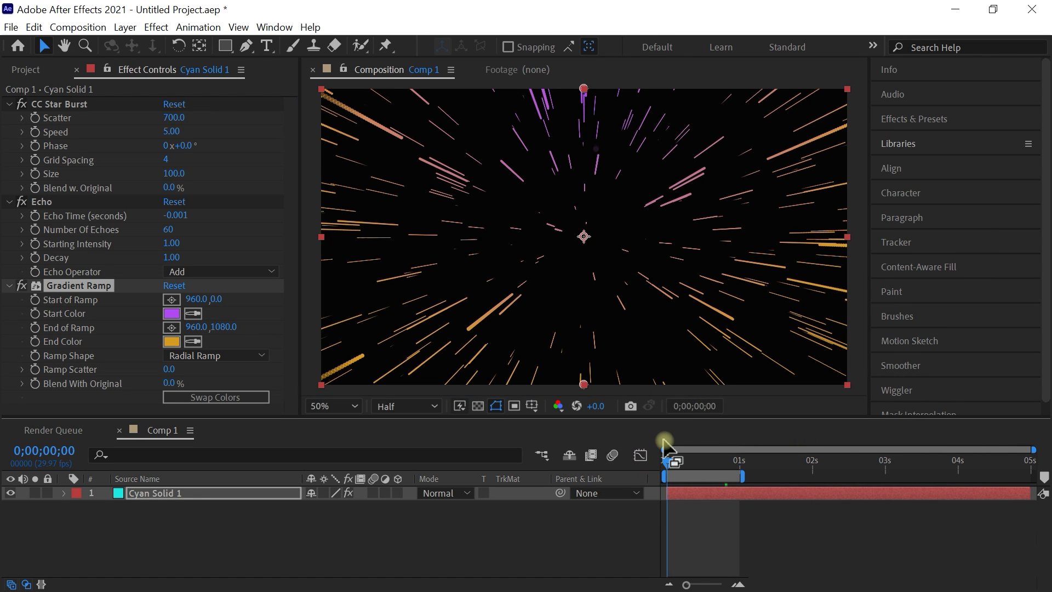
pyautogui.press('space')
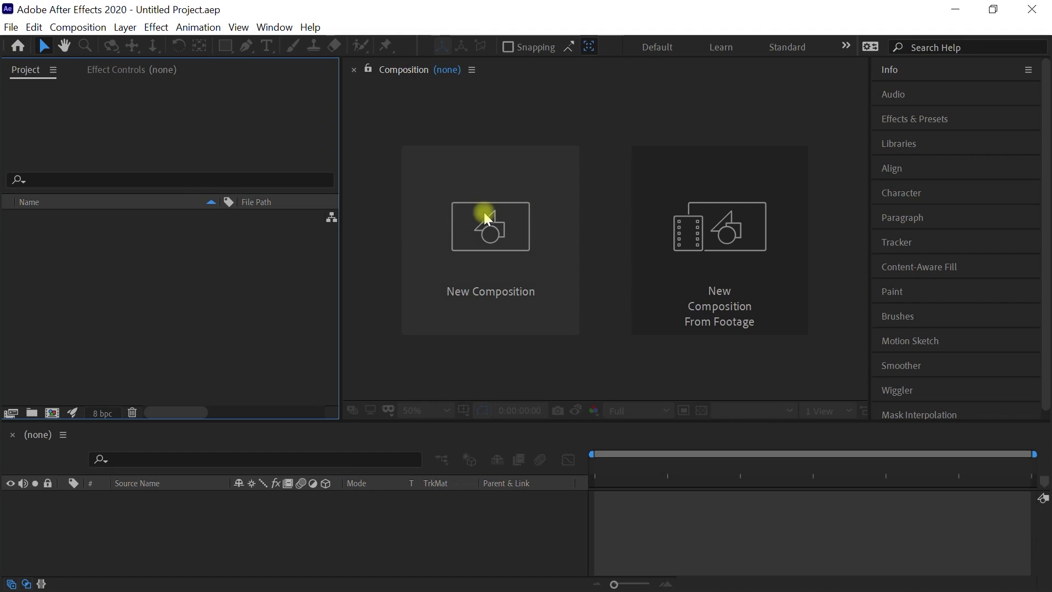
# Step: Create Comp 1 at HDTV 1080 29.97 with a five-second duration
pyautogui.click(485, 212)
pyautogui.click(408, 247)
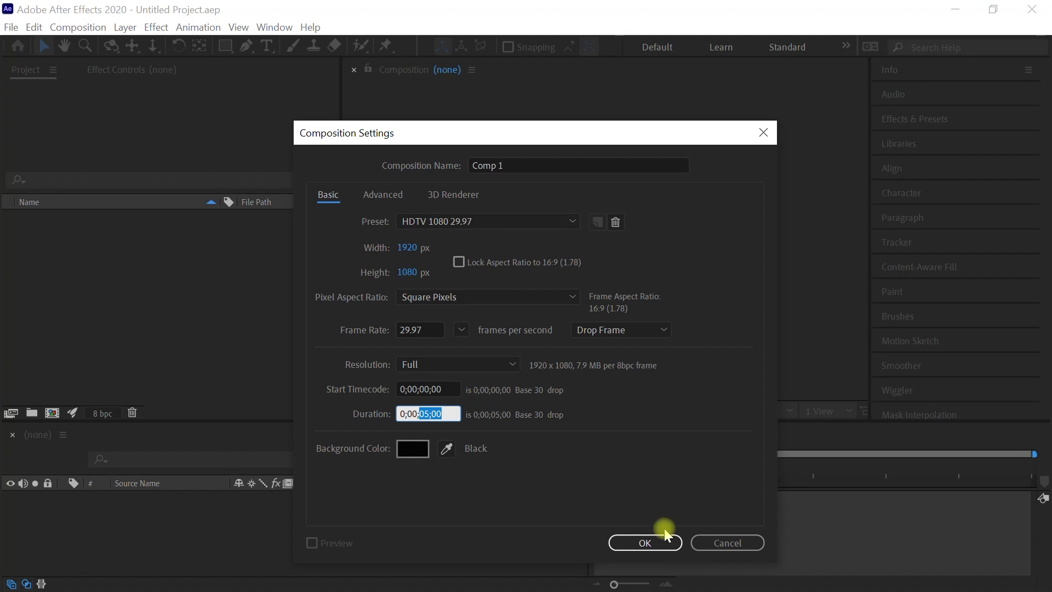
pyautogui.click(660, 542)
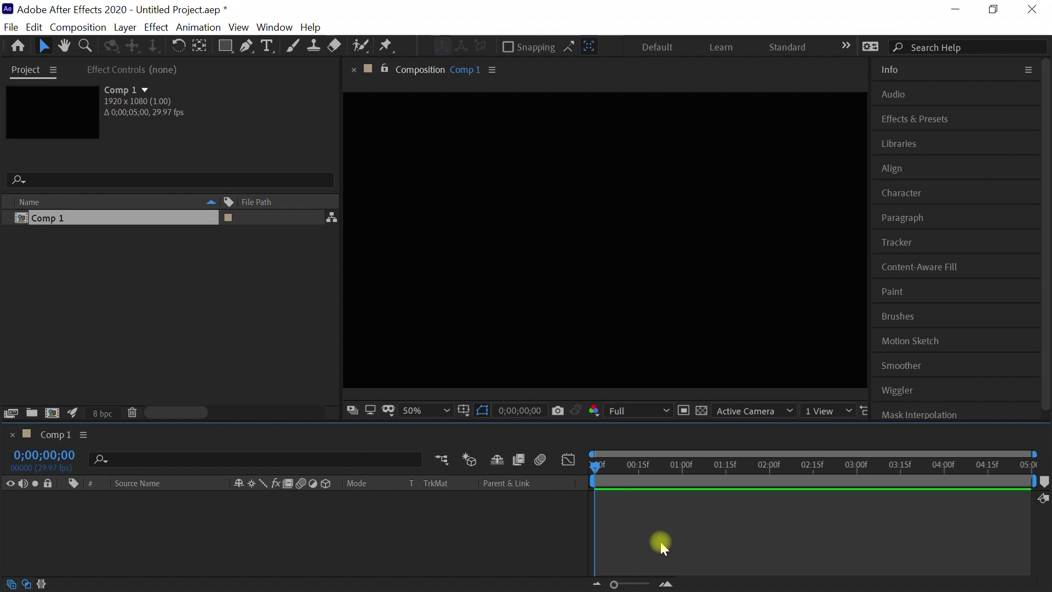
# Step: Add a comp-size light-blue solid layer to Comp 1
pyautogui.hotkey('ctrl', 'y')
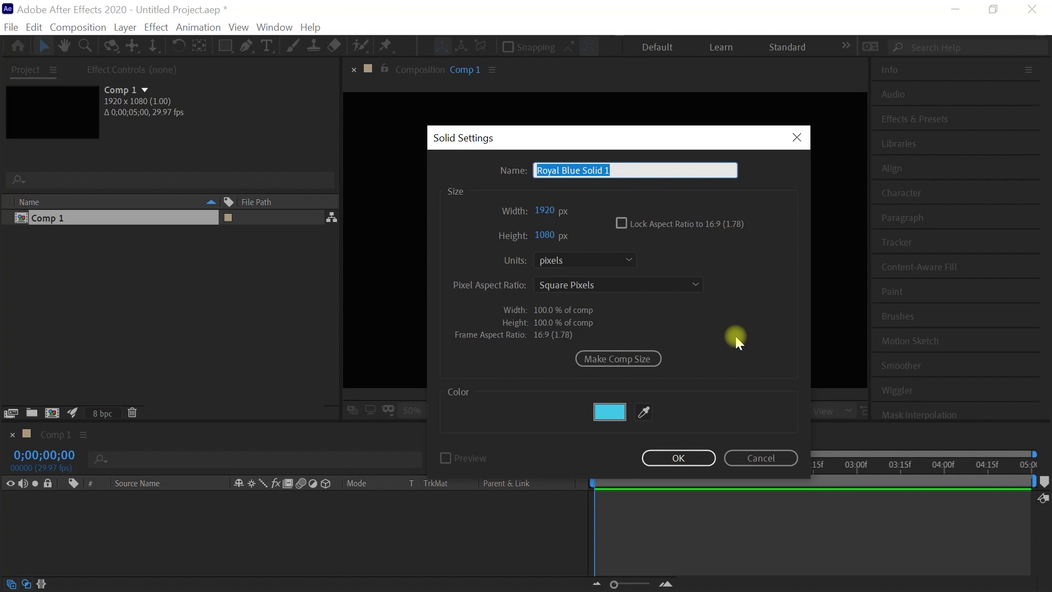
pyautogui.click(634, 359)
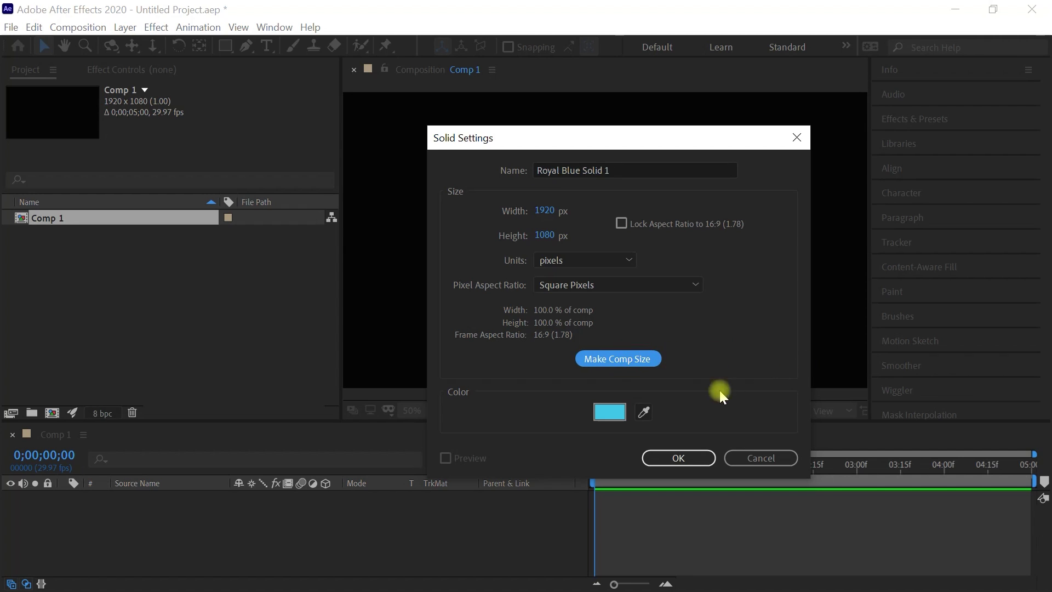
pyautogui.click(609, 411)
pyautogui.click(257, 291)
pyautogui.click(448, 272)
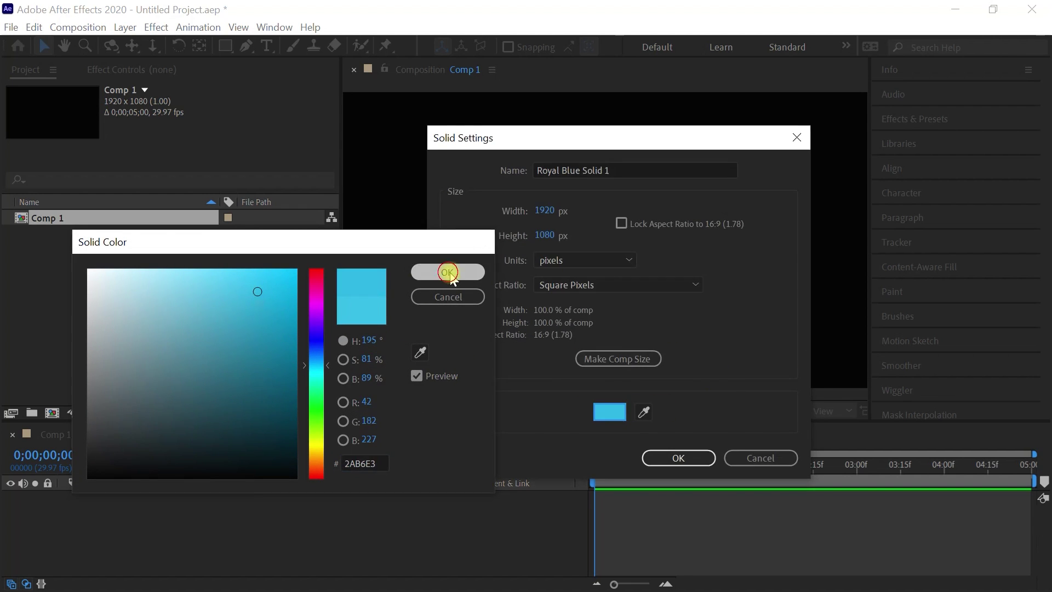
pyautogui.click(673, 459)
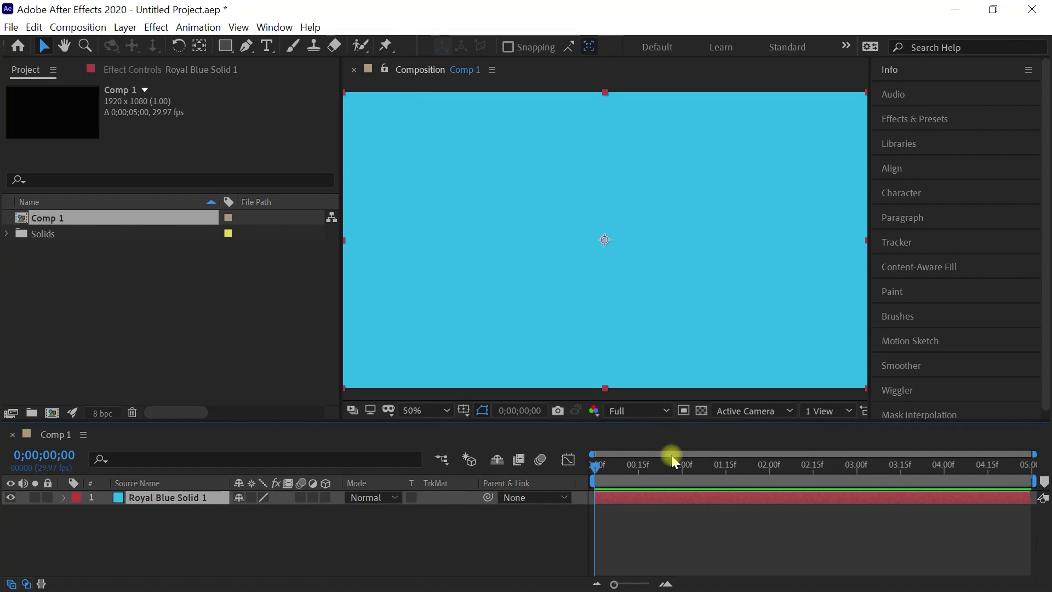
# Step: Apply Trapcode Particular to the blue solid, preview it, and expand Emitter (Master)
pyautogui.click(156, 26)
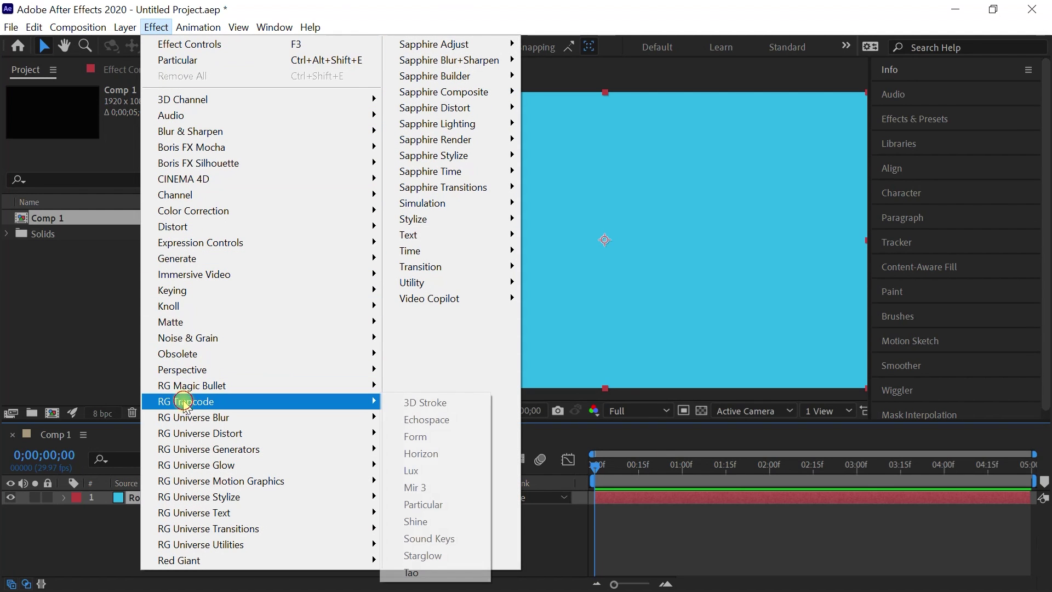
pyautogui.moveTo(186, 401)
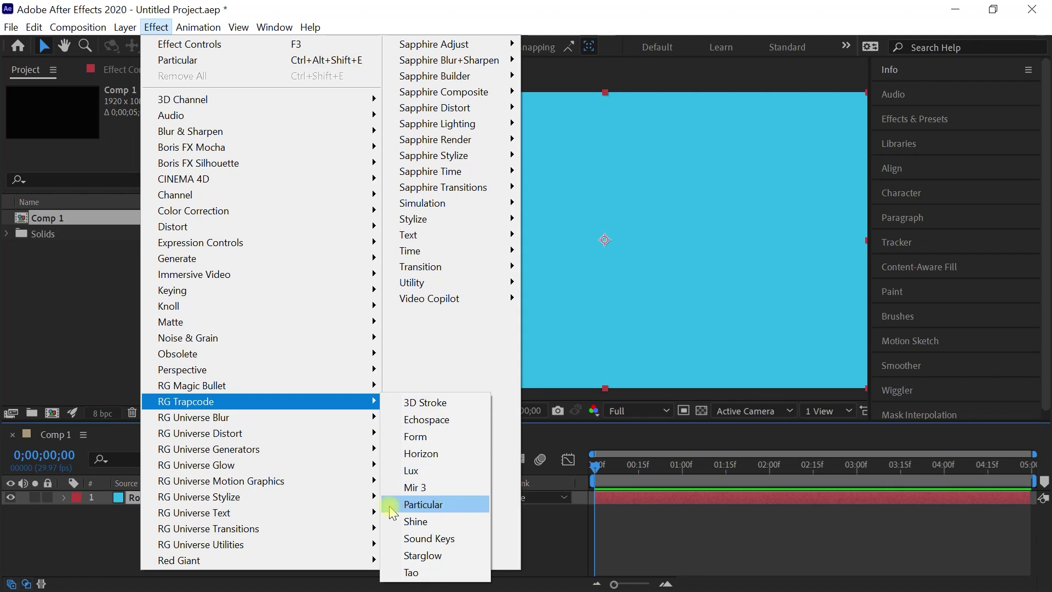
pyautogui.click(457, 503)
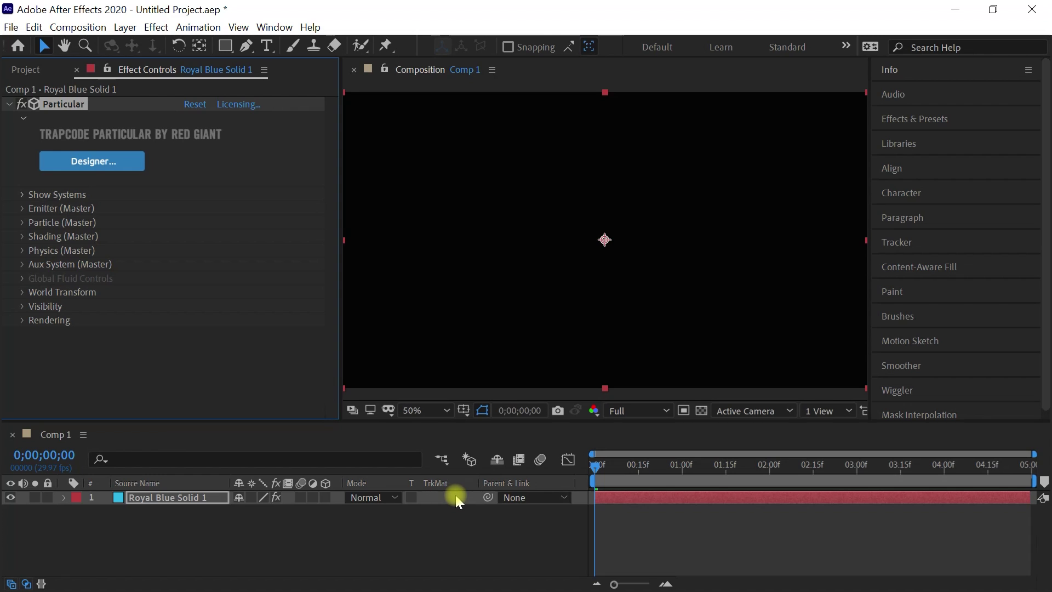
pyautogui.press('space')
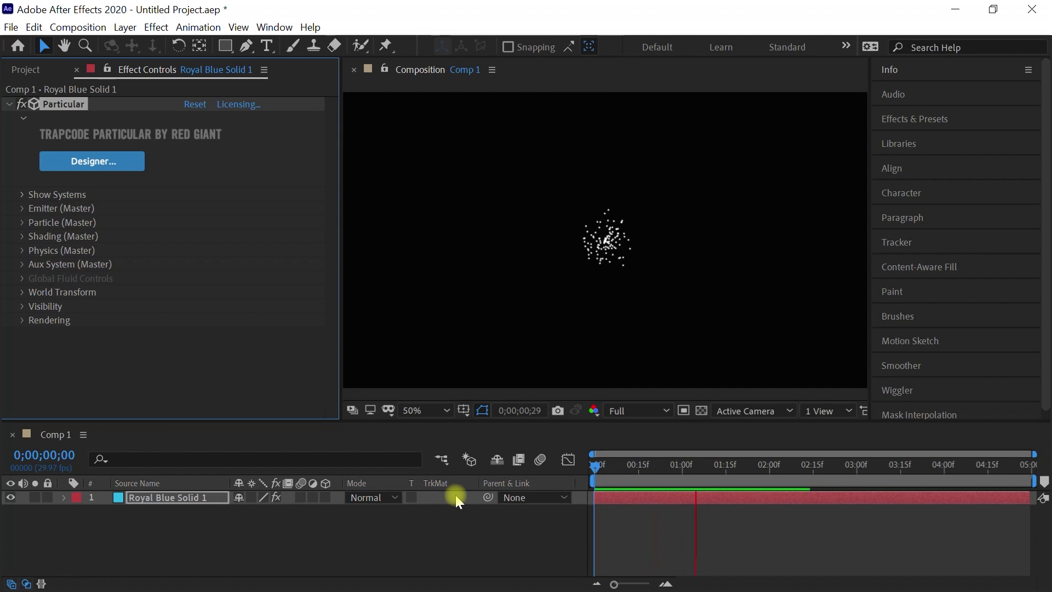
pyautogui.press('space')
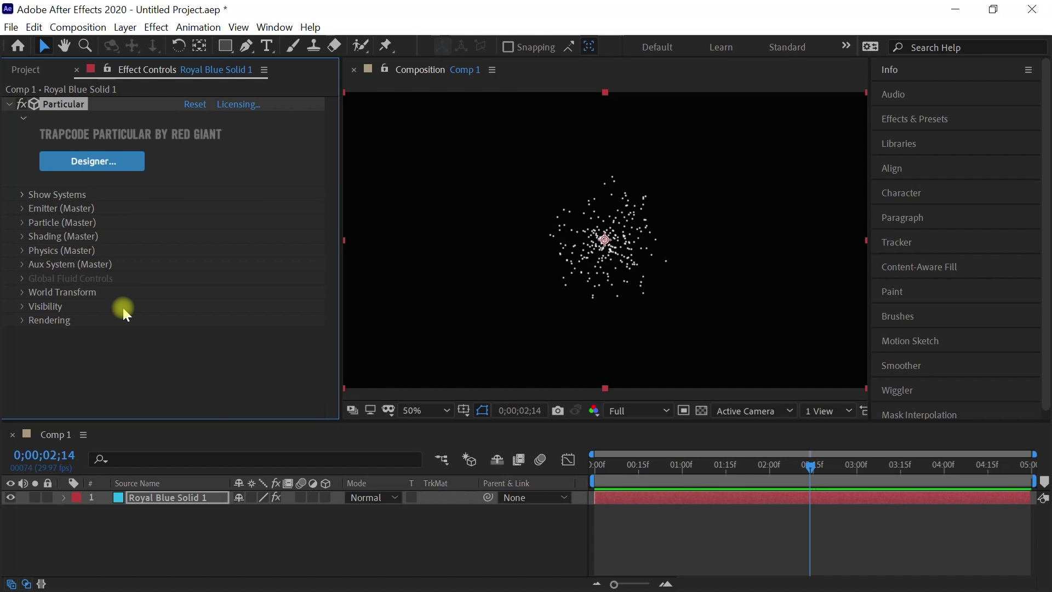
pyautogui.moveTo(809, 465); pyautogui.dragTo(676, 470)
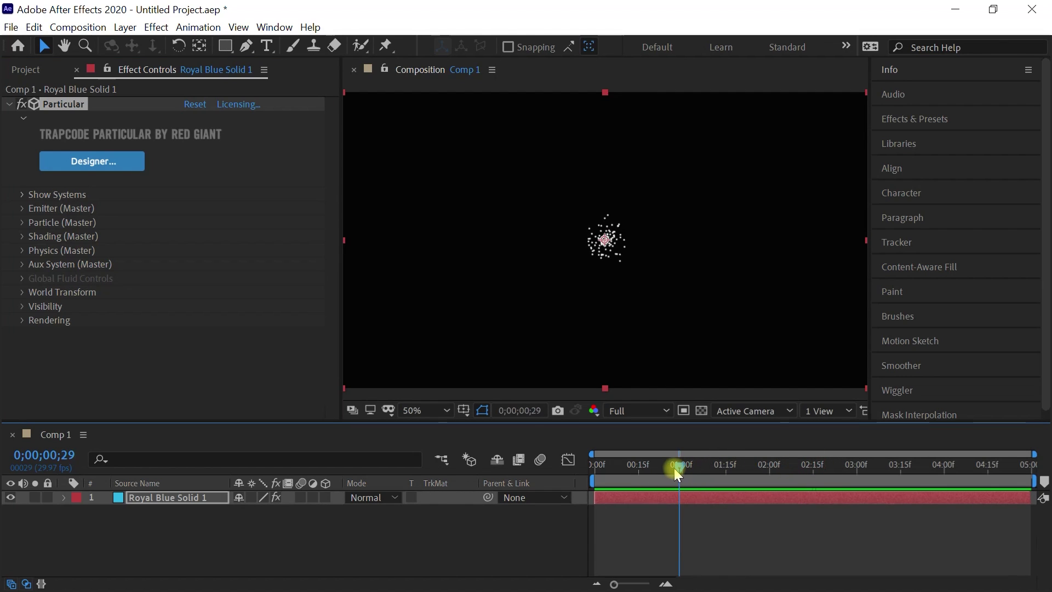
pyautogui.click(22, 208)
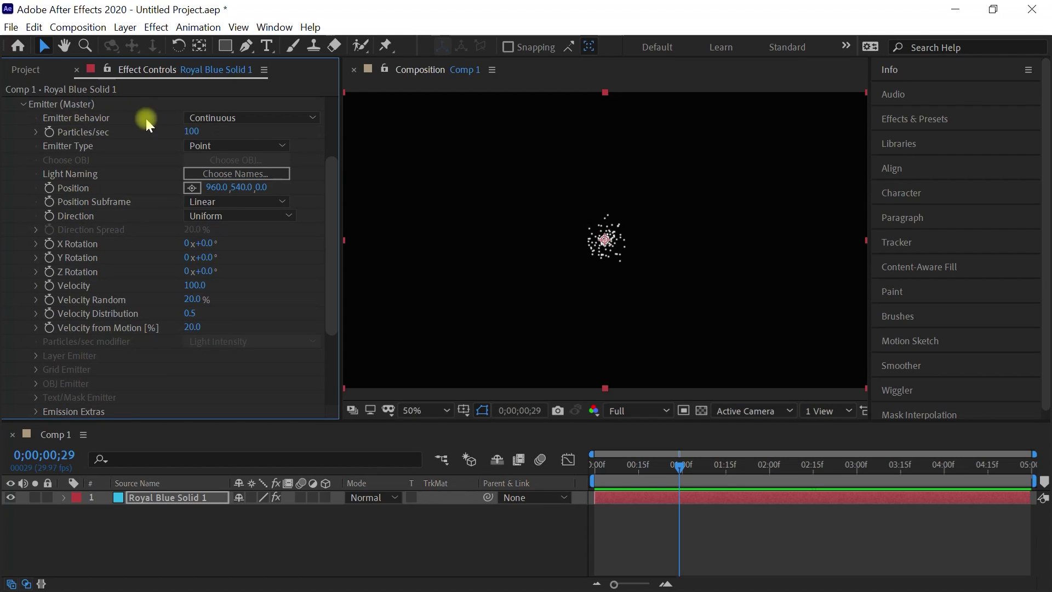
pyautogui.click(263, 117)
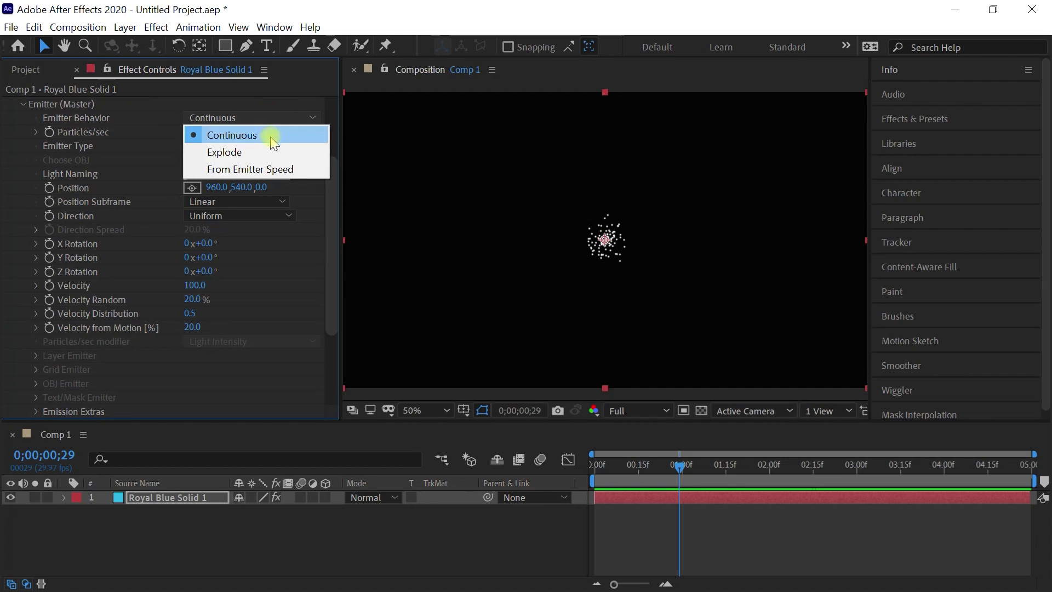
pyautogui.click(248, 154)
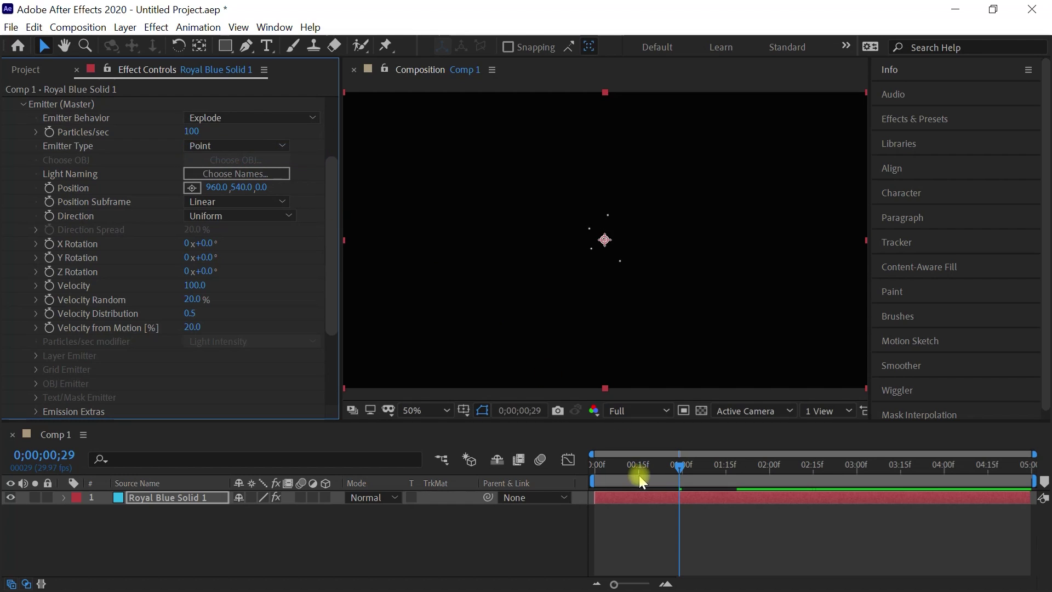
pyautogui.moveTo(640, 474); pyautogui.dragTo(595, 466)
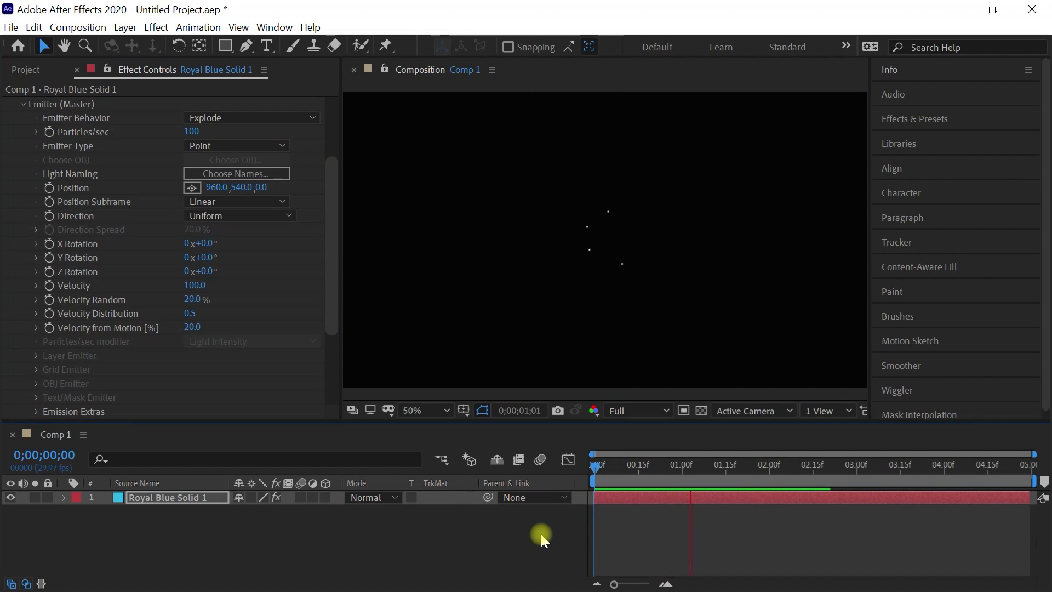
pyautogui.press('space')
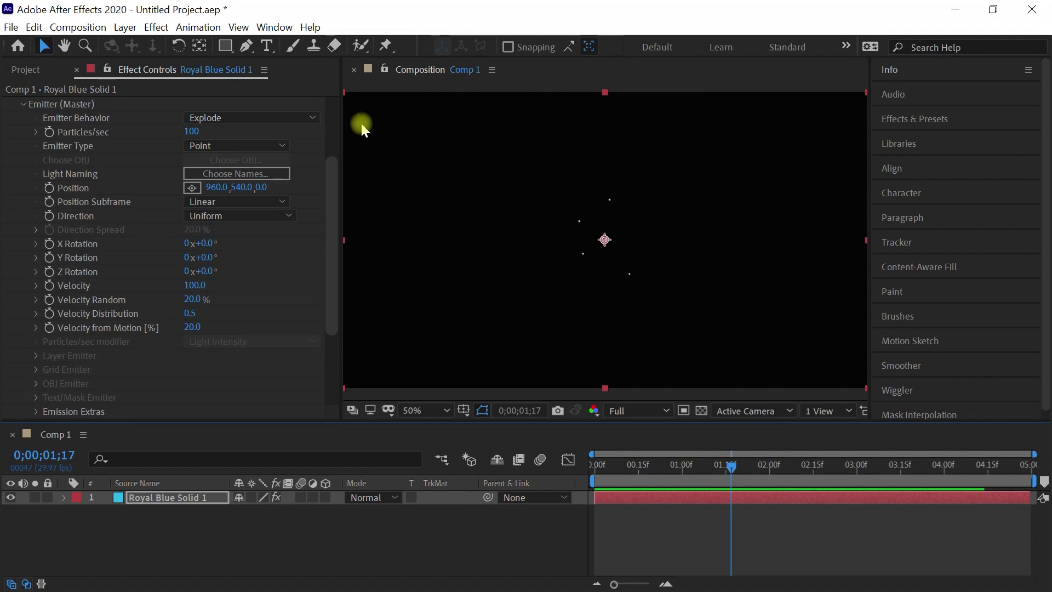
pyautogui.click(269, 117)
pyautogui.click(250, 135)
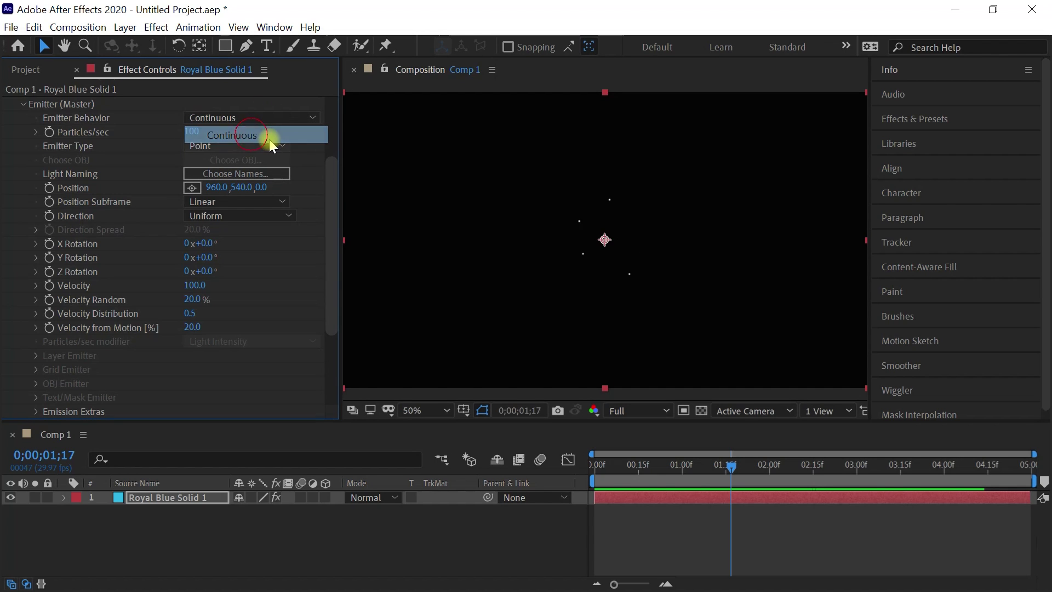
pyautogui.press('space')
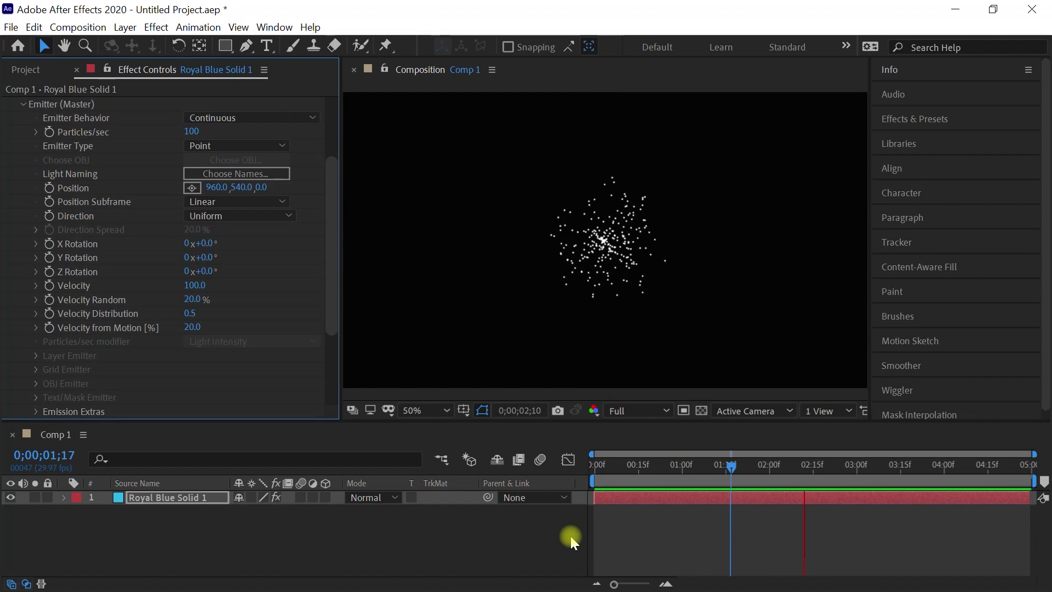
pyautogui.press('space')
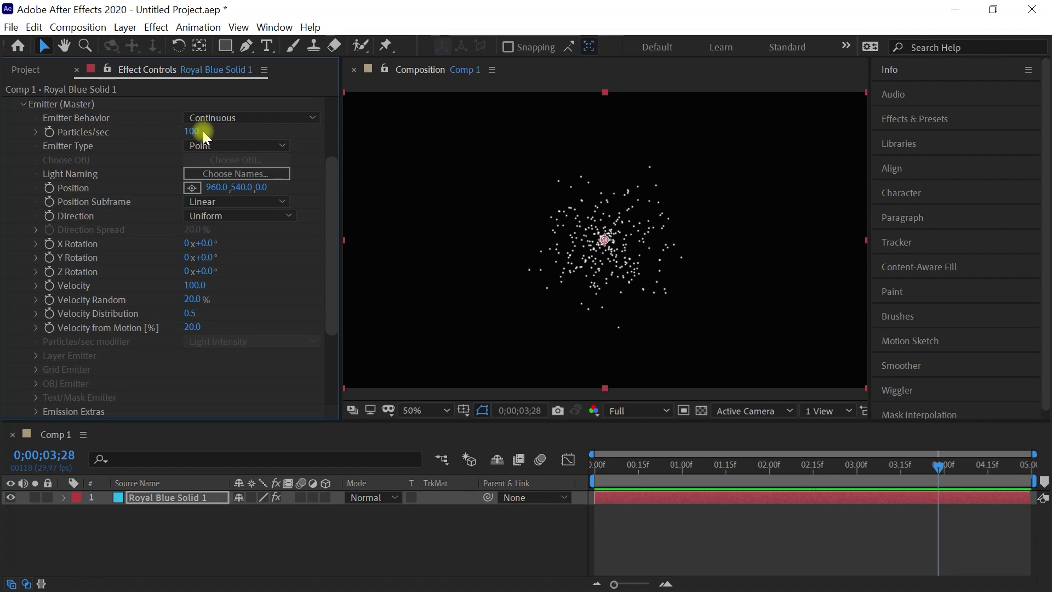
pyautogui.moveTo(202, 137); pyautogui.dragTo(248, 132)
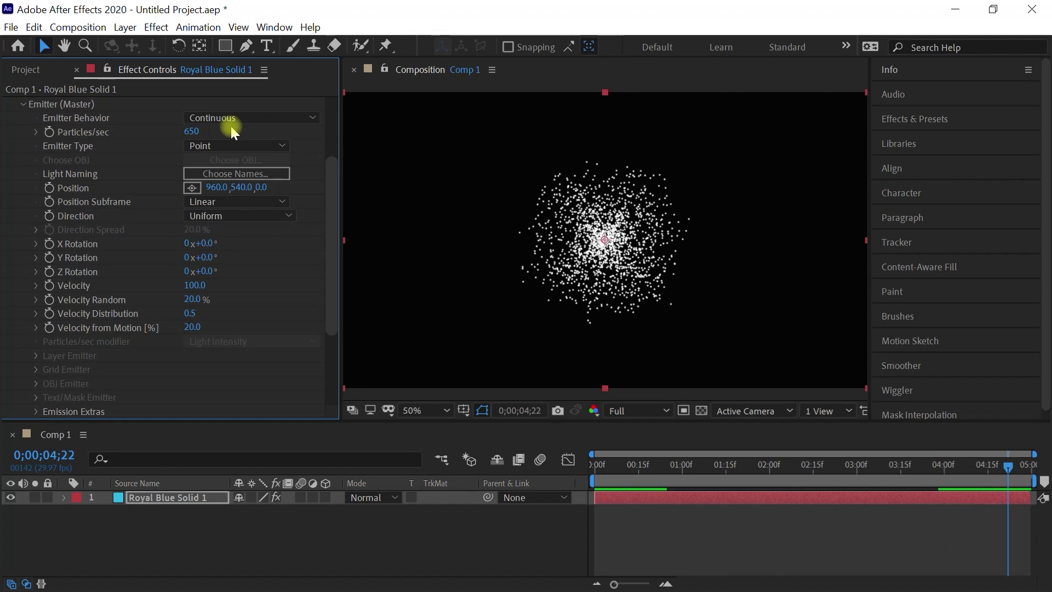
pyautogui.click(195, 132)
pyautogui.write('20')
pyautogui.press('Return')
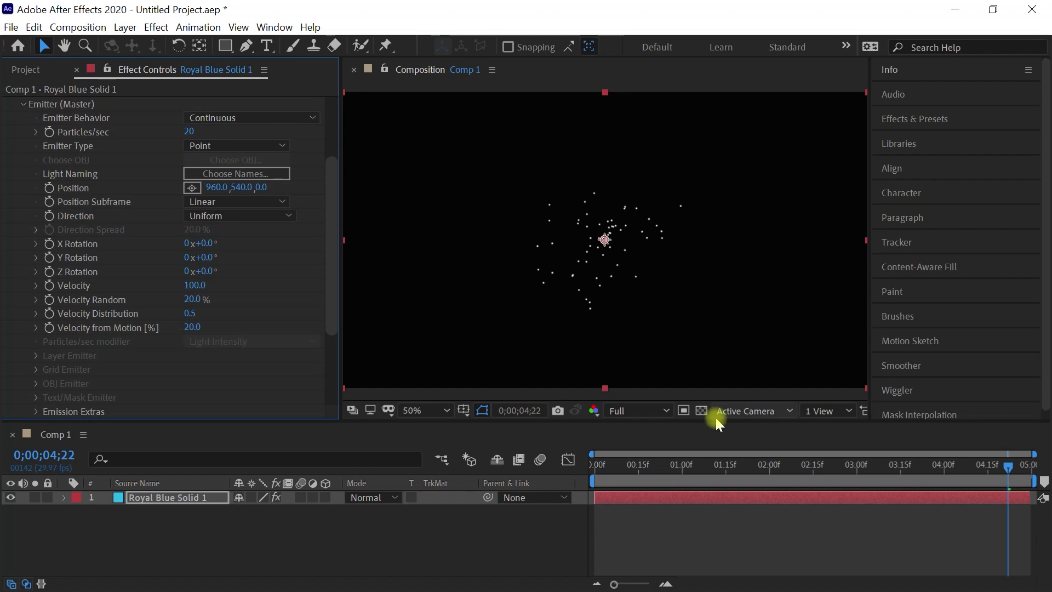
pyautogui.click(544, 528)
pyautogui.press('Home')
pyautogui.press('space')
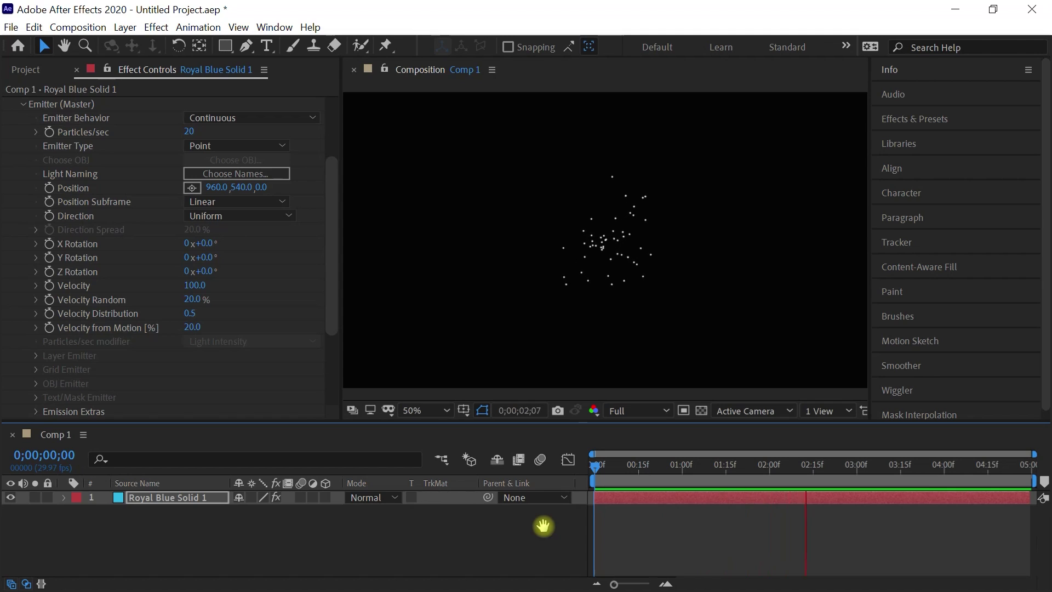
pyautogui.press('space')
pyautogui.click(201, 129)
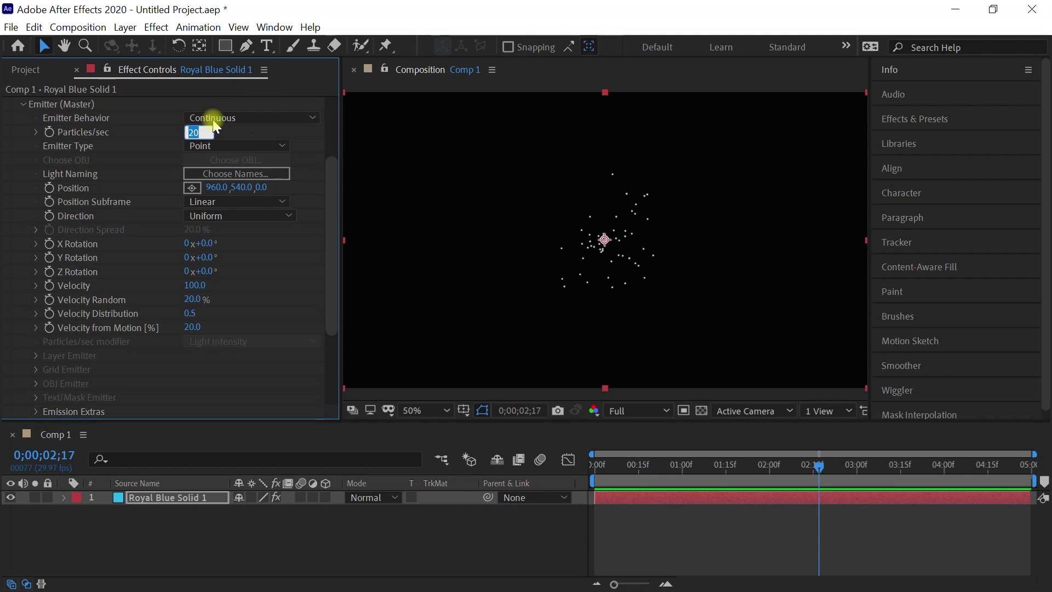
pyautogui.write('100')
pyautogui.click(213, 121)
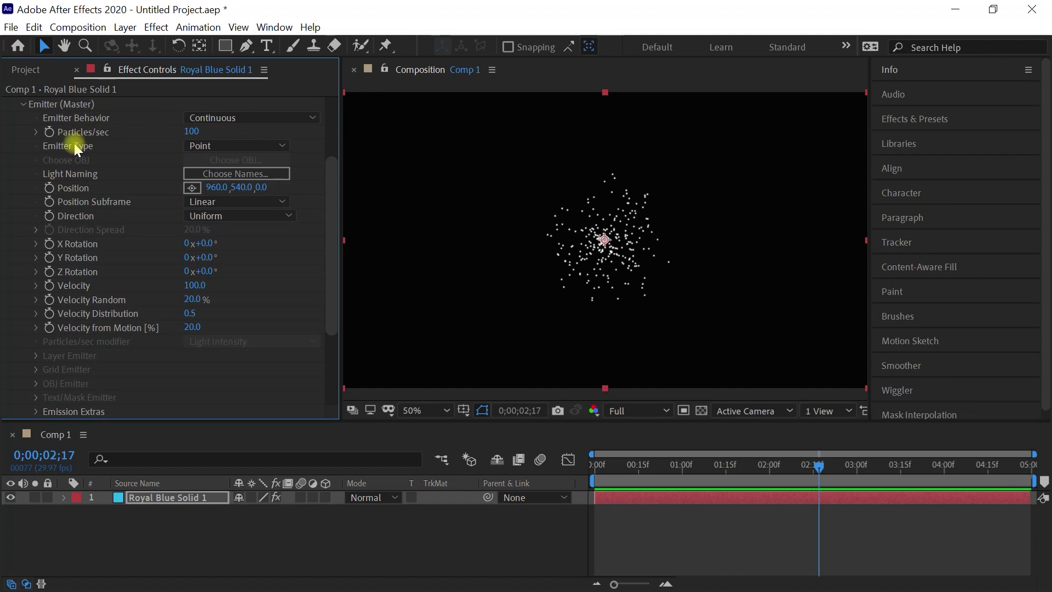
# Step: Keep the emitter type as Point and scrub the emitter position around the frame
pyautogui.click(271, 147)
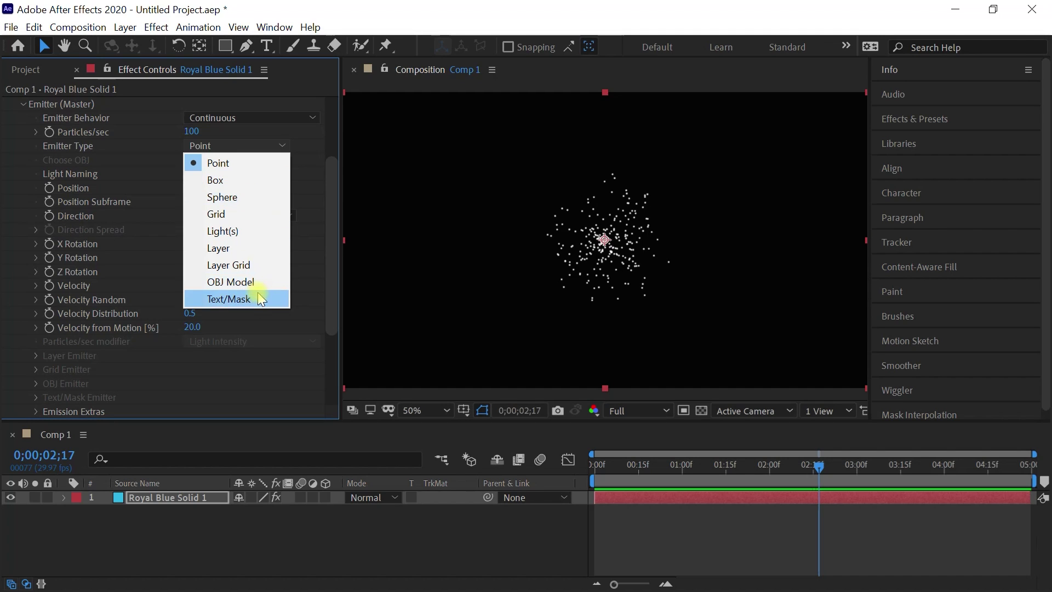
pyautogui.click(255, 167)
pyautogui.click(597, 236)
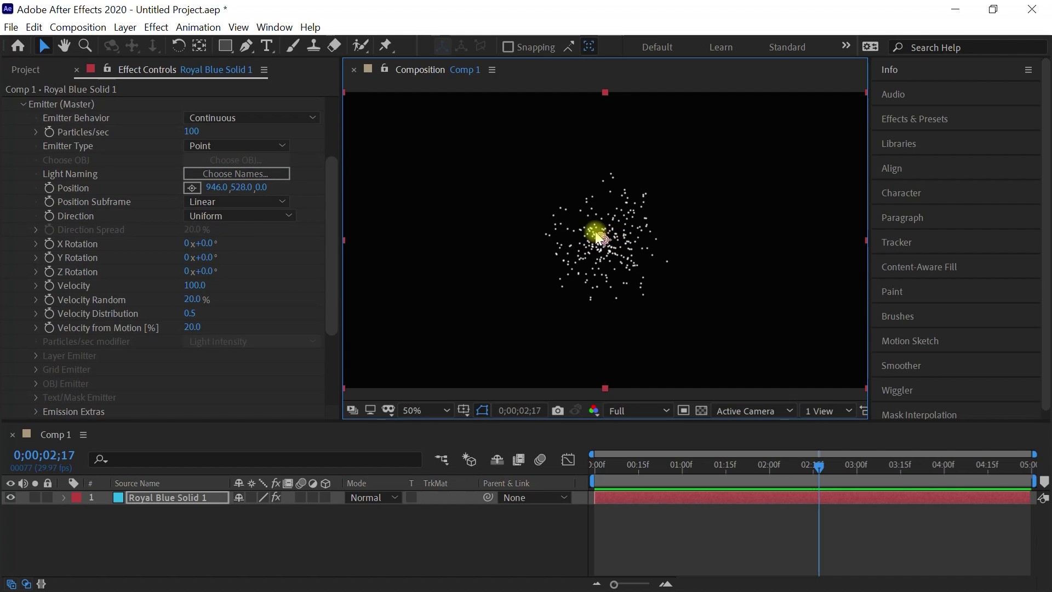
pyautogui.moveTo(597, 237)
pyautogui.mouseDown()
pyautogui.moveTo(662, 198)
pyautogui.moveTo(725, 271)
pyautogui.mouseUp()
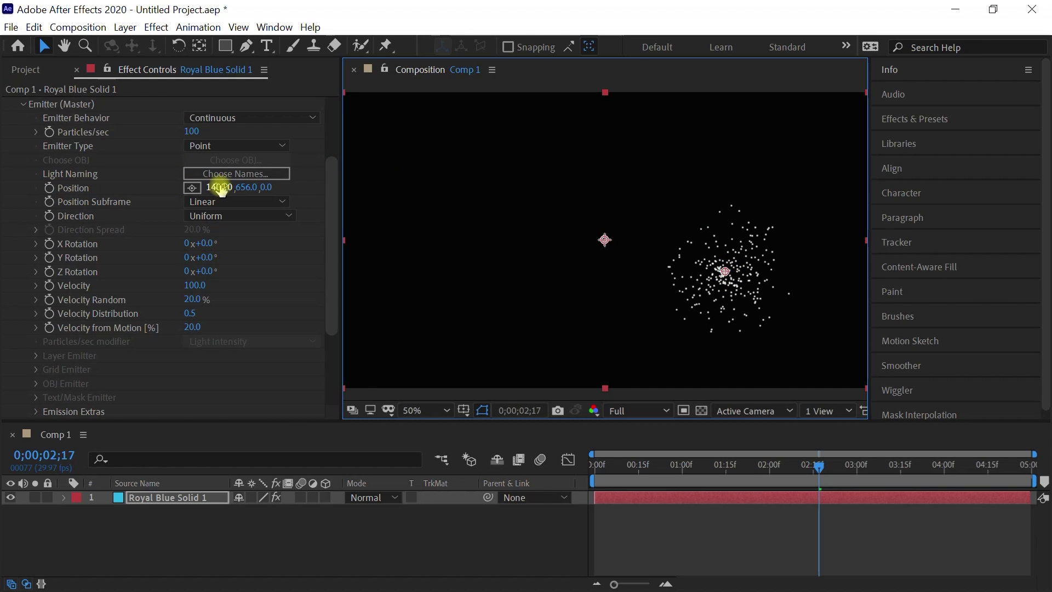
pyautogui.moveTo(220, 188); pyautogui.dragTo(228, 195)
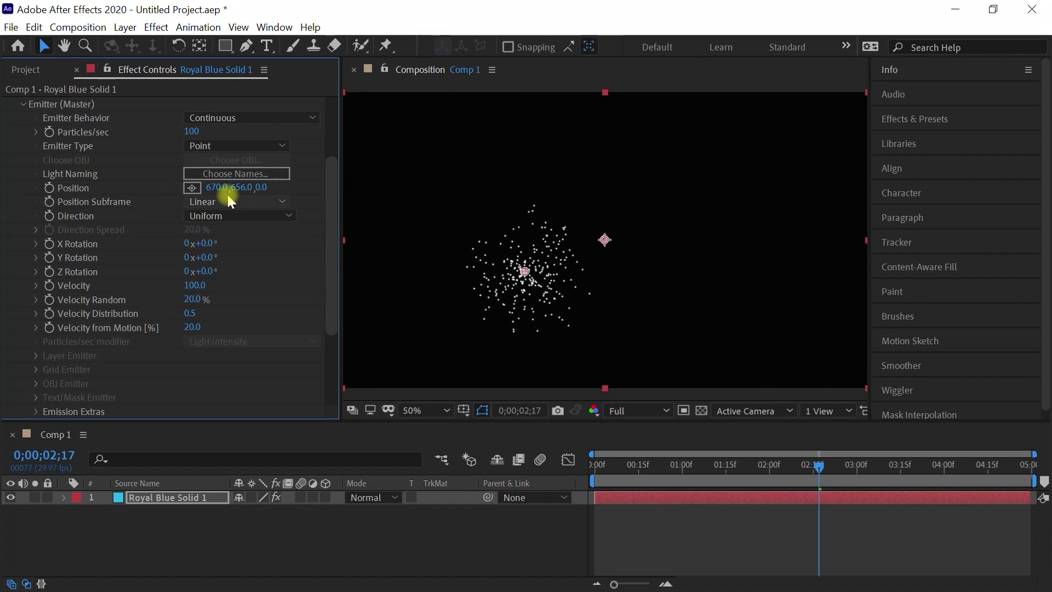
pyautogui.moveTo(237, 188); pyautogui.dragTo(218, 193)
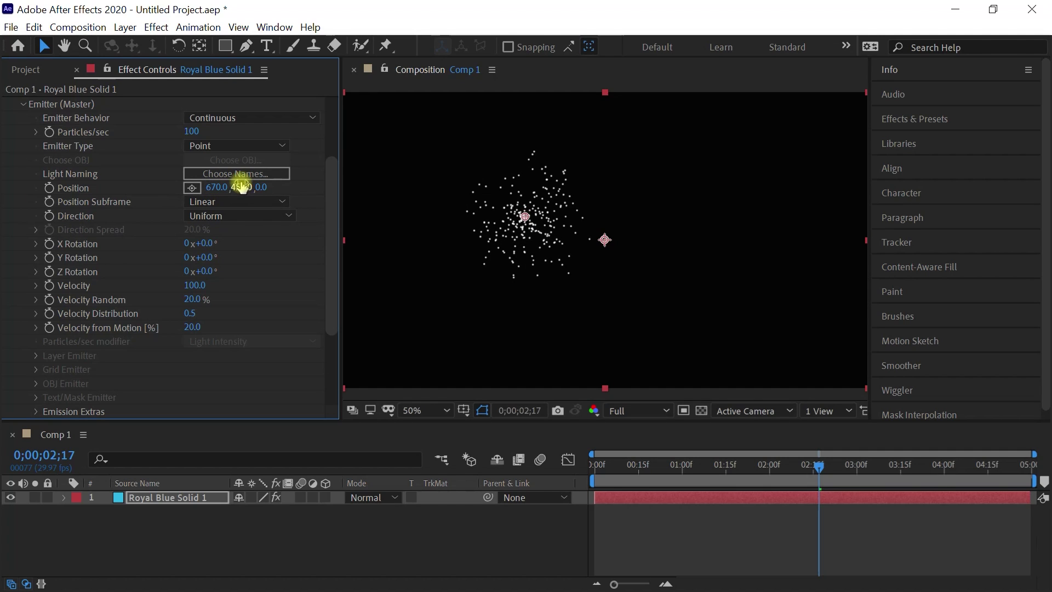
# Step: Set the emitter Position to 960, 540 and keep Direction Uniform
pyautogui.click(217, 188)
pyautogui.write('960')
pyautogui.press('Tab')
pyautogui.write('5')
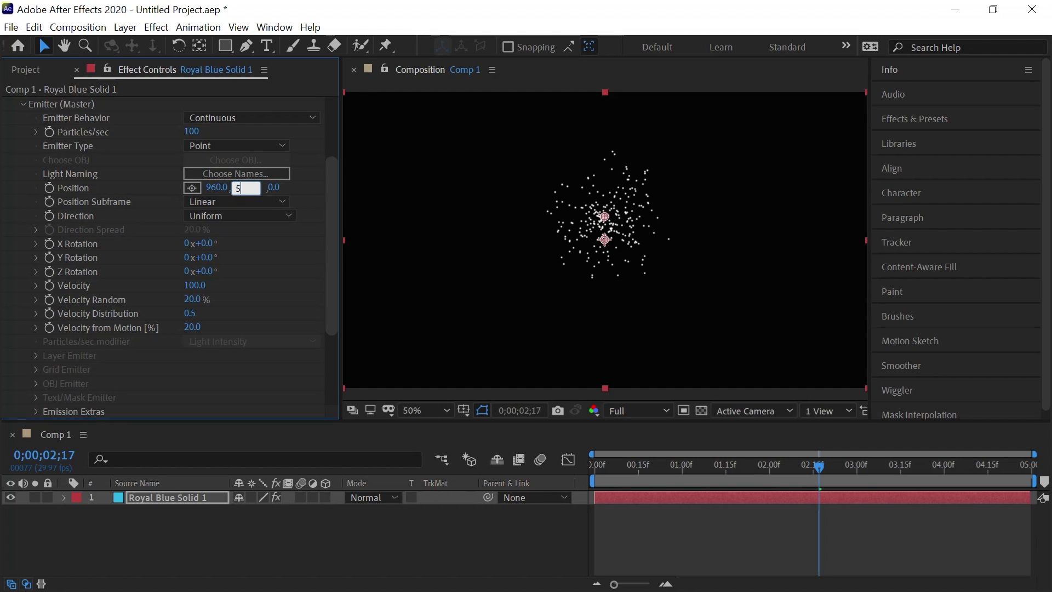
pyautogui.write('40')
pyautogui.press('Return')
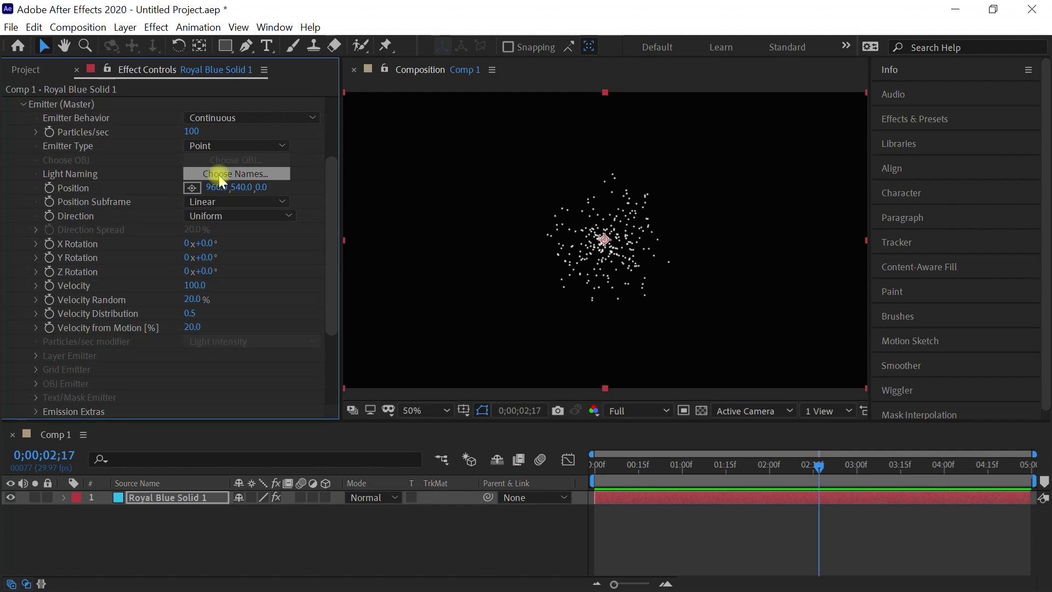
pyautogui.click(247, 215)
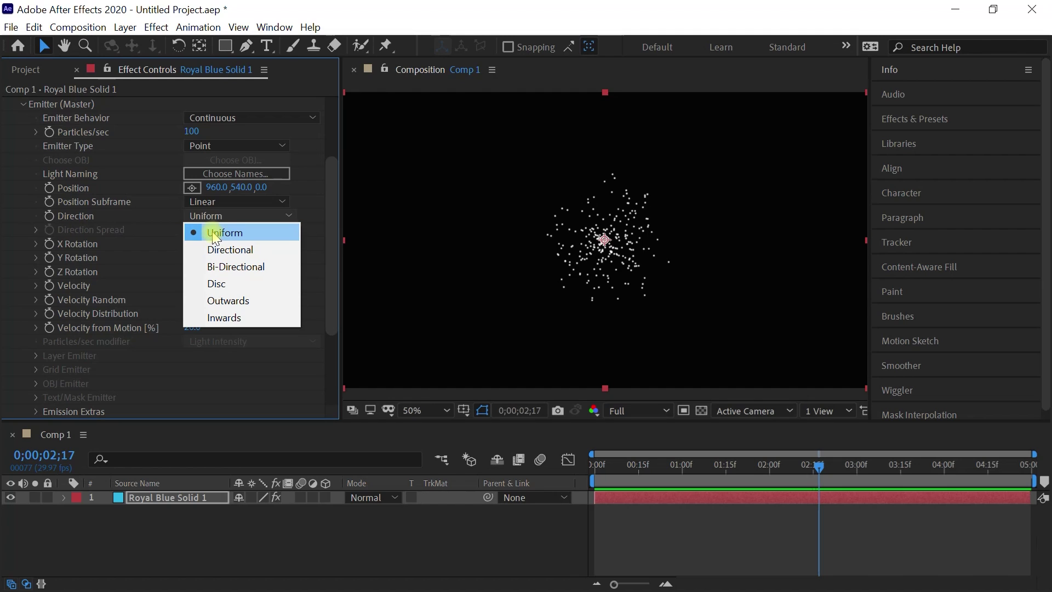
pyautogui.click(246, 232)
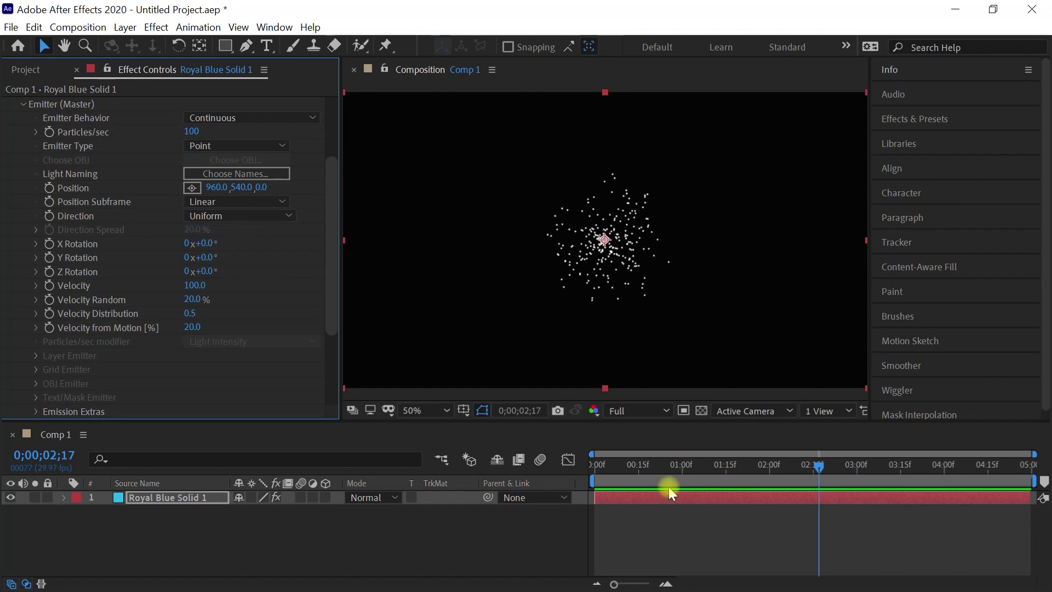
pyautogui.click(592, 465)
# Step: Scrub the emitter Velocity higher and preview the wider particle spread
pyautogui.press('space')
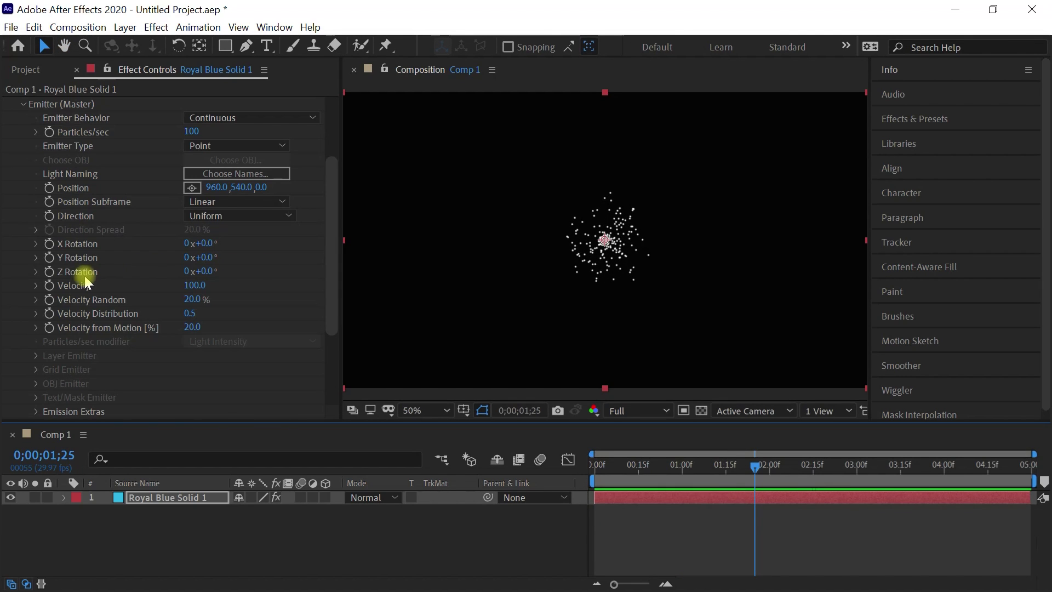
pyautogui.click(192, 284)
pyautogui.moveTo(193, 285)
pyautogui.mouseDown()
pyautogui.moveTo(235, 282)
pyautogui.moveTo(208, 282)
pyautogui.mouseUp()
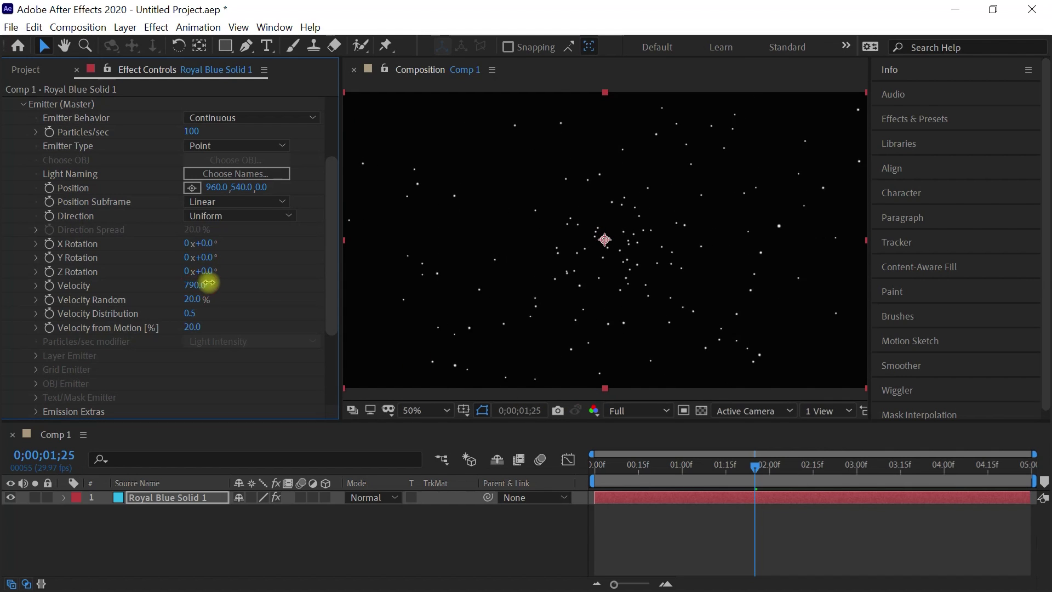
pyautogui.moveTo(615, 466); pyautogui.dragTo(590, 472)
pyautogui.press('space')
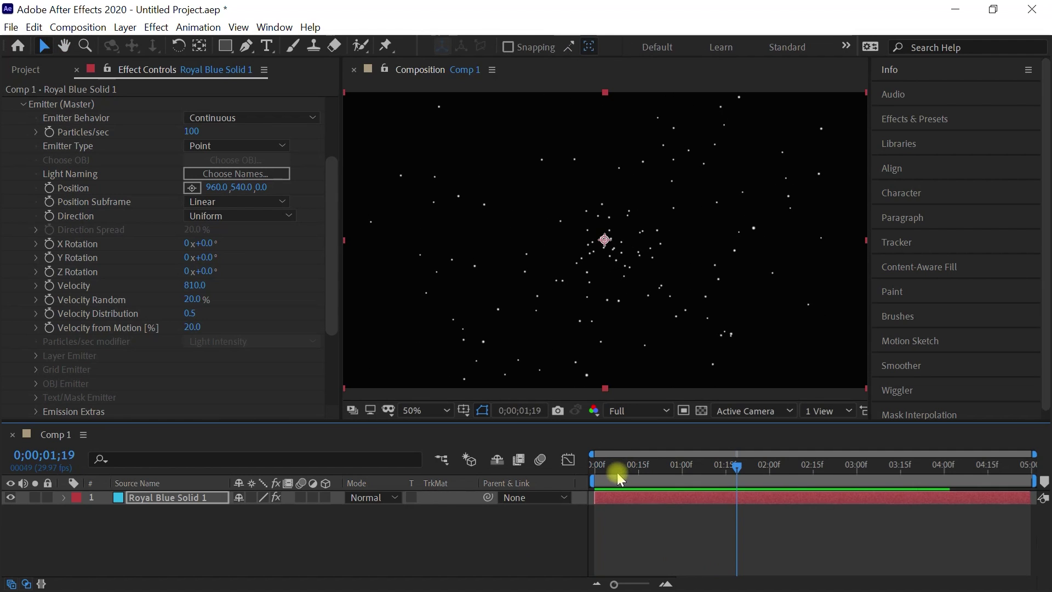
pyautogui.moveTo(615, 471); pyautogui.dragTo(557, 515)
pyautogui.press('space')
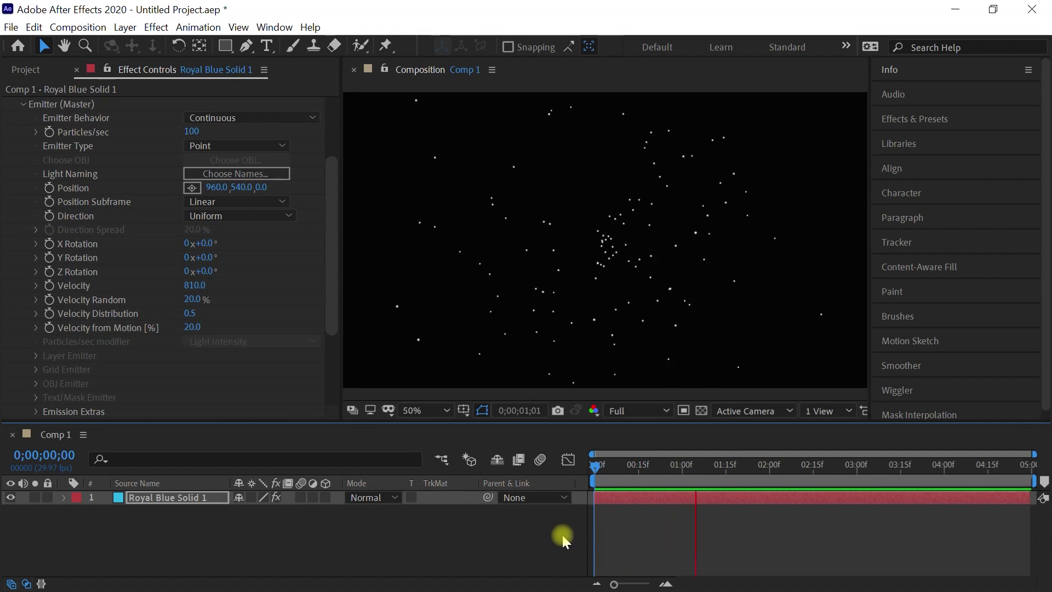
pyautogui.press('space')
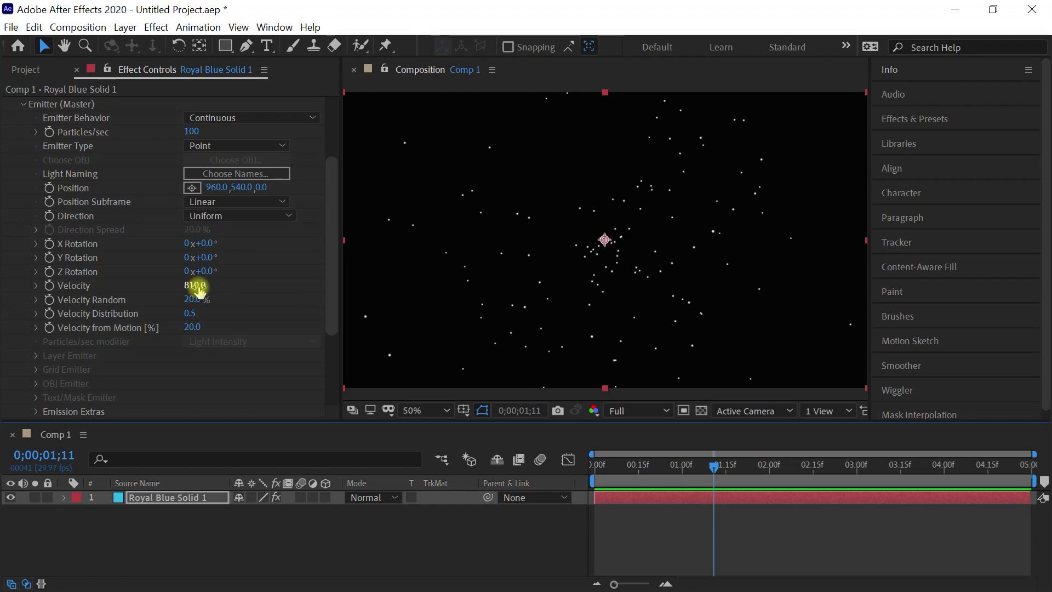
# Step: Set emitter Velocity to 50 and preview the slower particles
pyautogui.click(196, 286)
pyautogui.write('2')
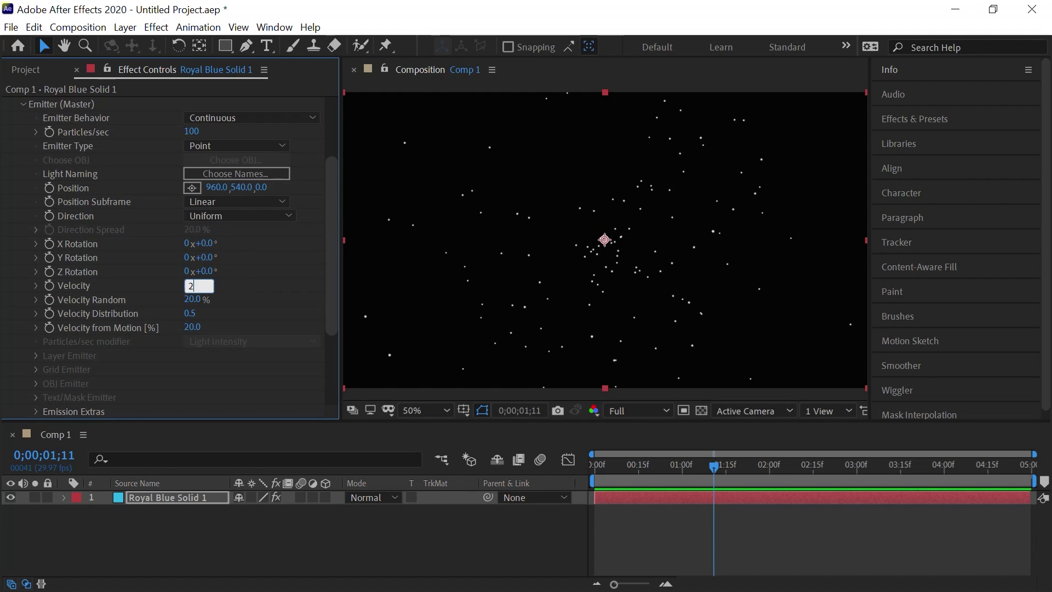
pyautogui.write('0')
pyautogui.press('BackSpace')
pyautogui.write('50')
pyautogui.press('Return')
pyautogui.click(665, 429)
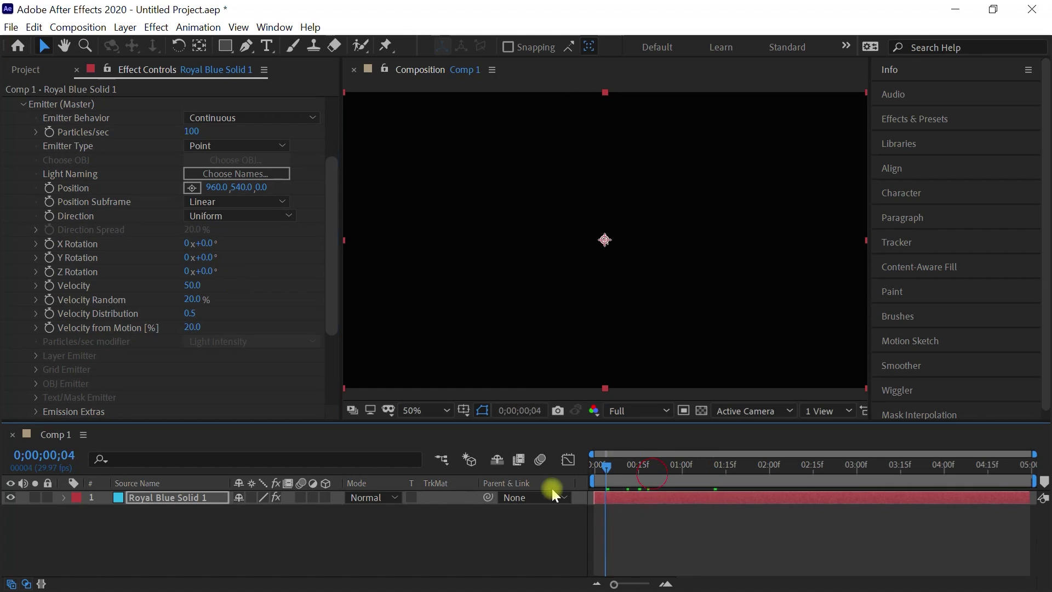
pyautogui.press('space')
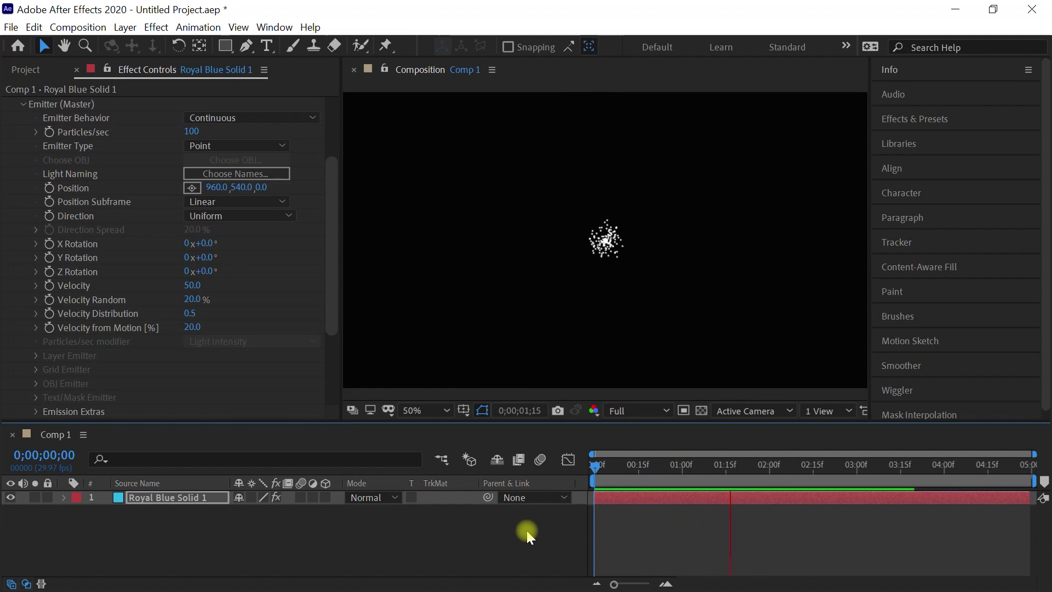
pyautogui.press('space')
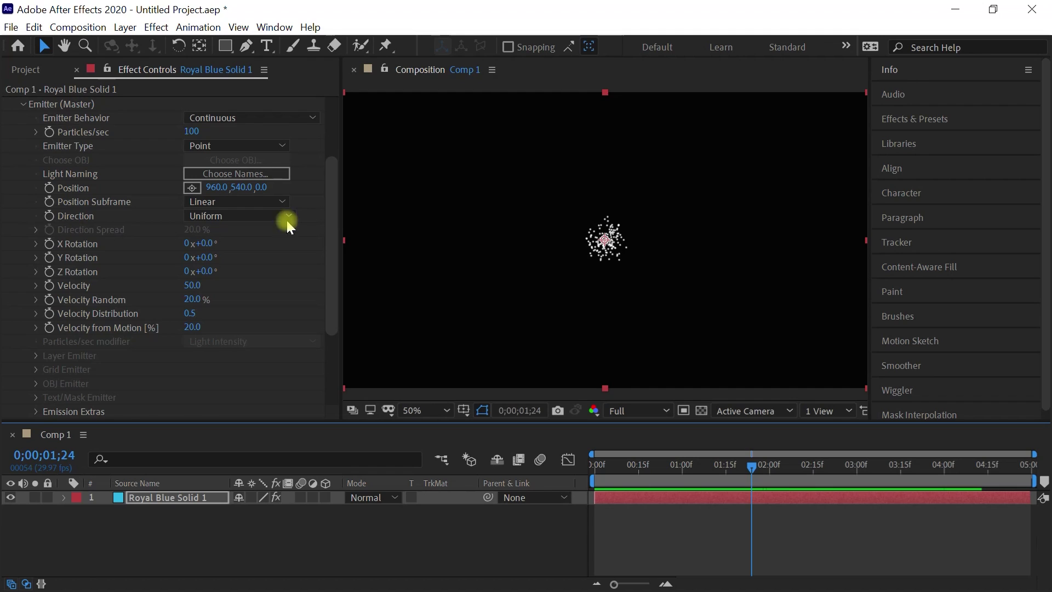
# Step: Set emitter Velocity to 1000 and preview the first second of the burst
pyautogui.click(193, 285)
pyautogui.write('1000')
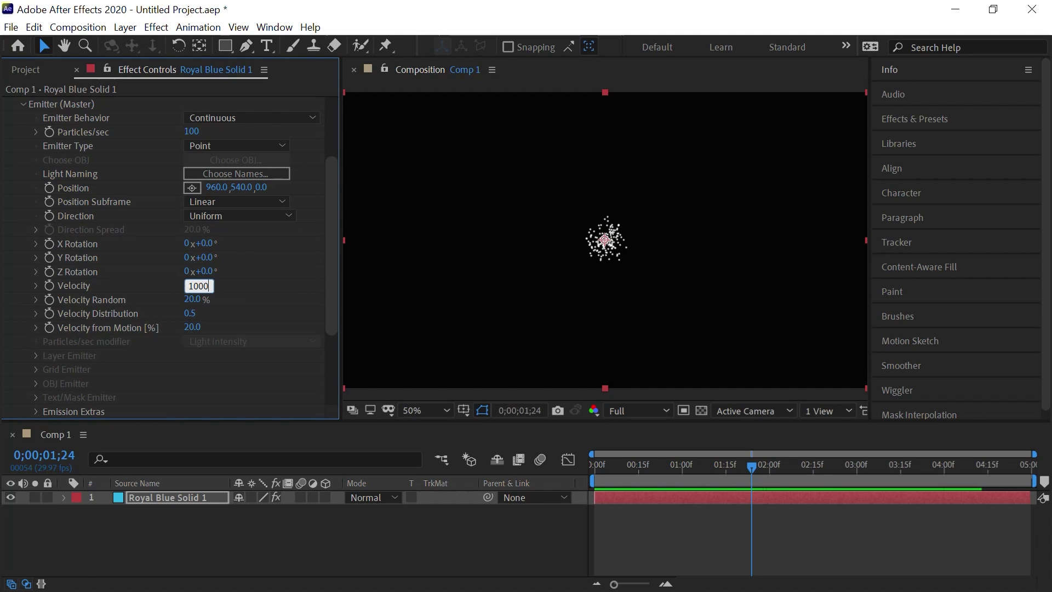
pyautogui.click(222, 281)
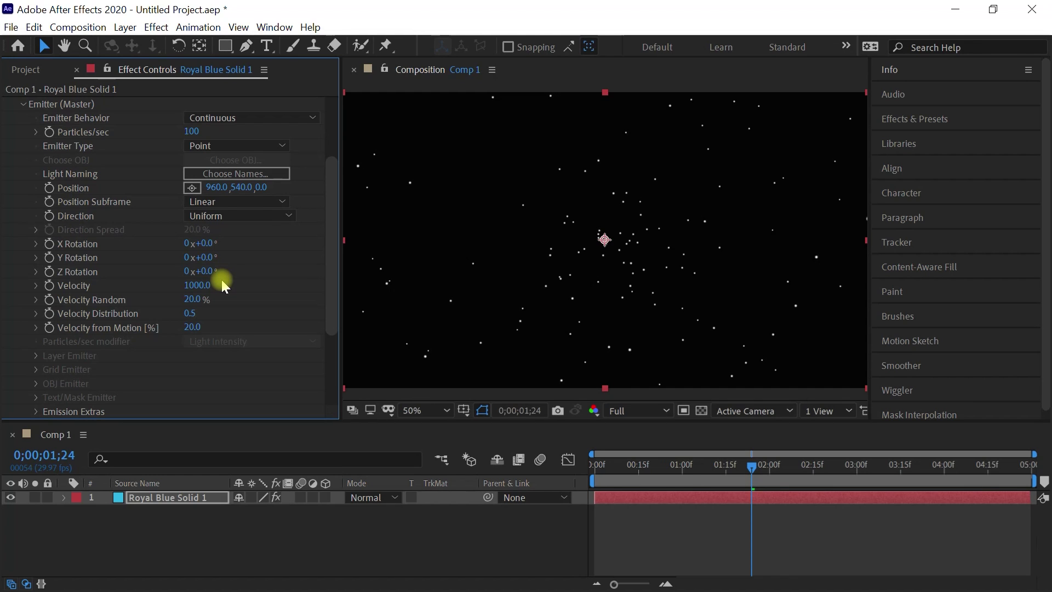
pyautogui.moveTo(639, 483); pyautogui.dragTo(535, 534)
pyautogui.press('space')
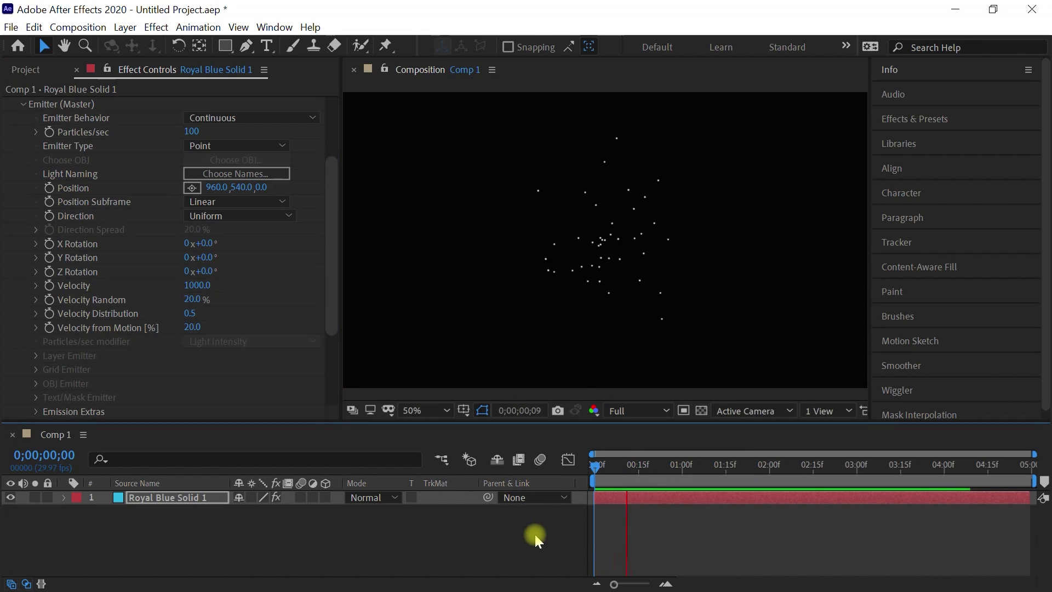
pyautogui.moveTo(707, 463); pyautogui.dragTo(585, 481)
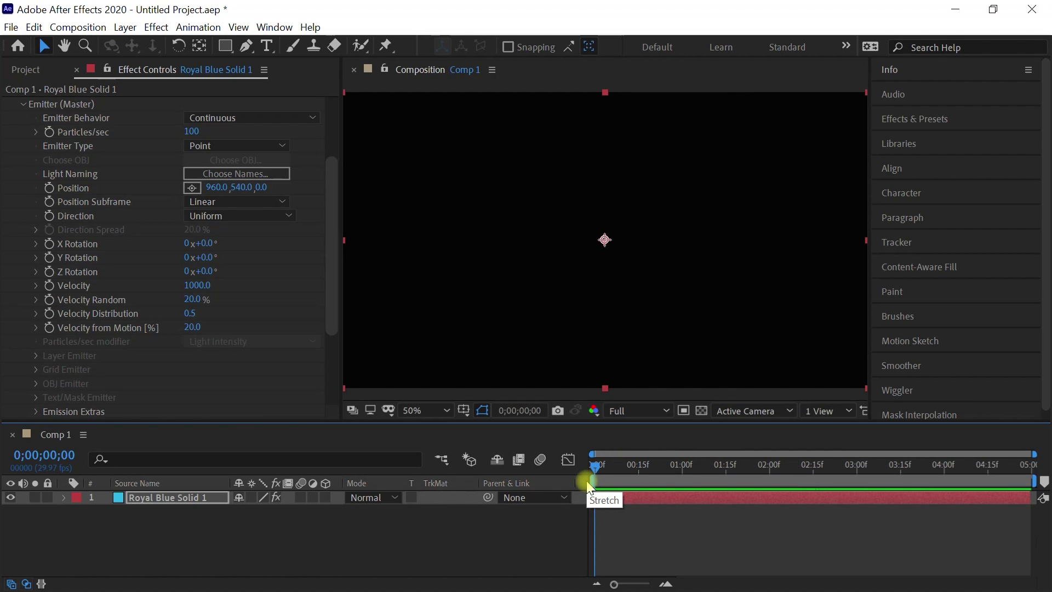
pyautogui.moveTo(332, 283); pyautogui.dragTo(164, 322)
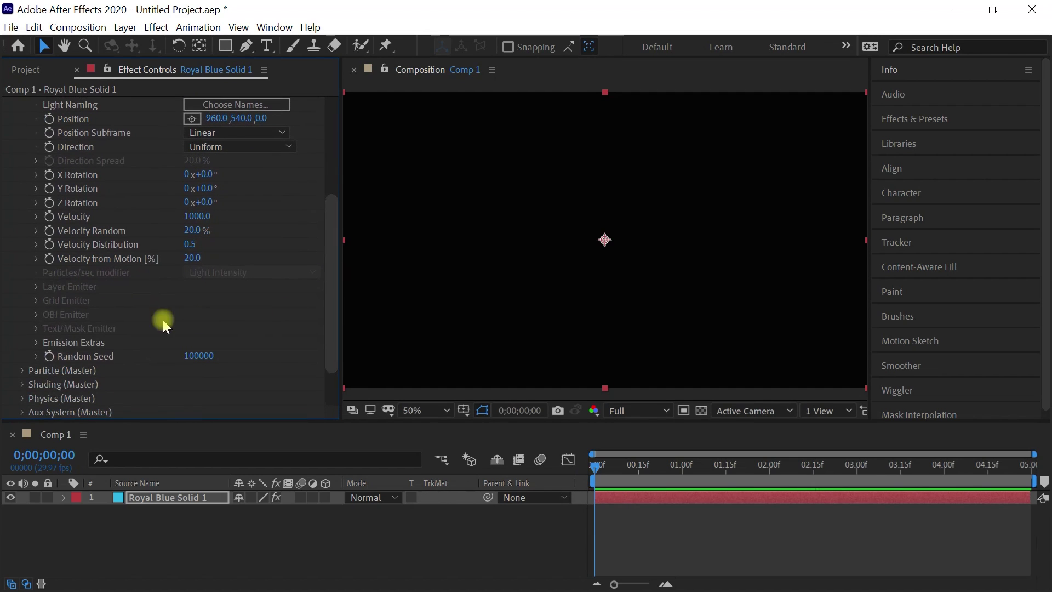
# Step: Set Pre Run under Emission Extras to 75%
pyautogui.click(36, 342)
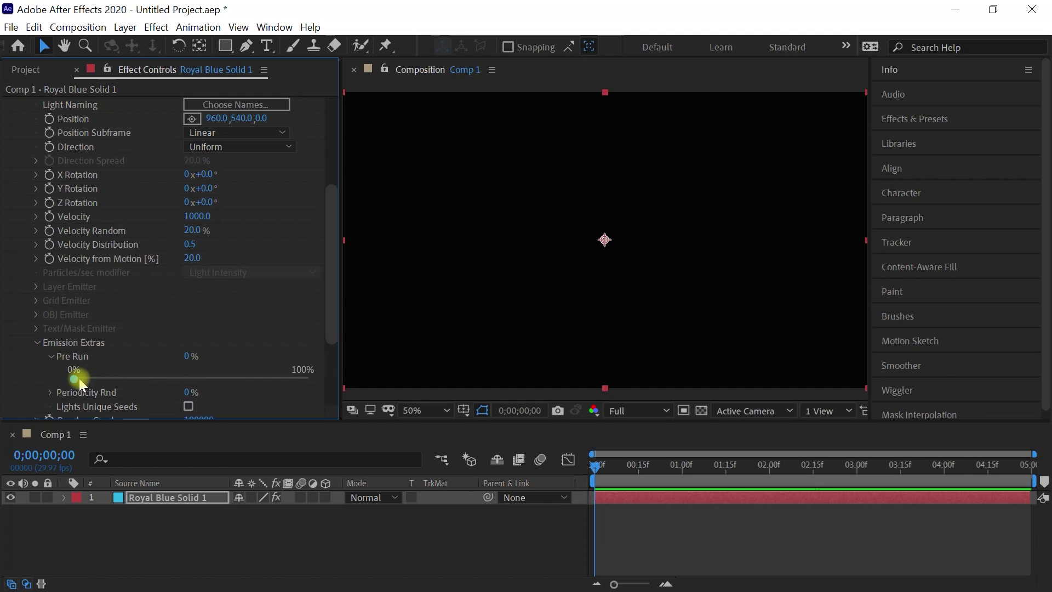
pyautogui.moveTo(78, 379); pyautogui.dragTo(181, 379)
pyautogui.click(189, 357)
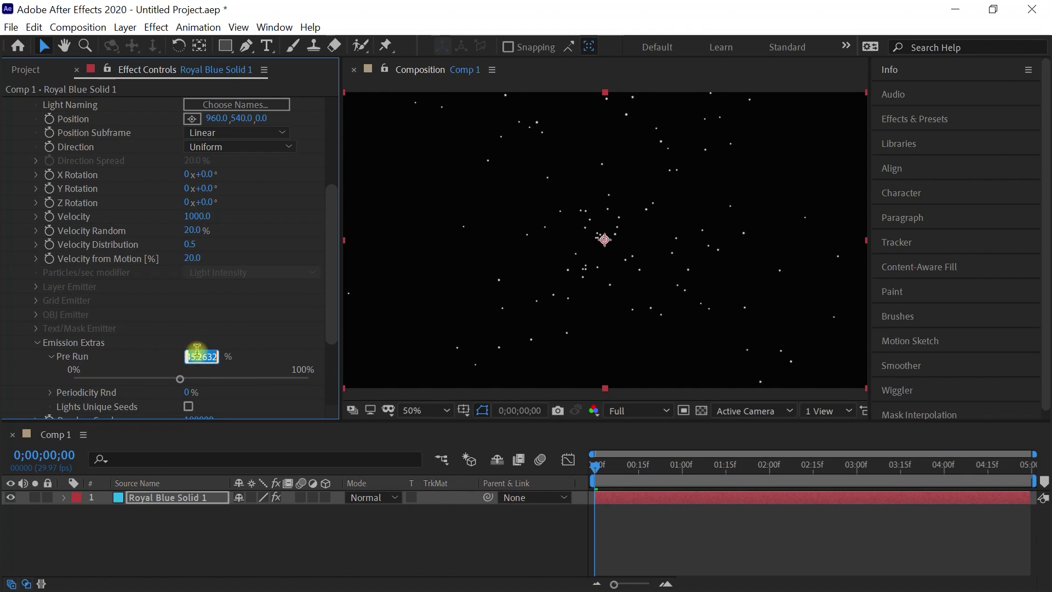
pyautogui.write('75')
pyautogui.press('Return')
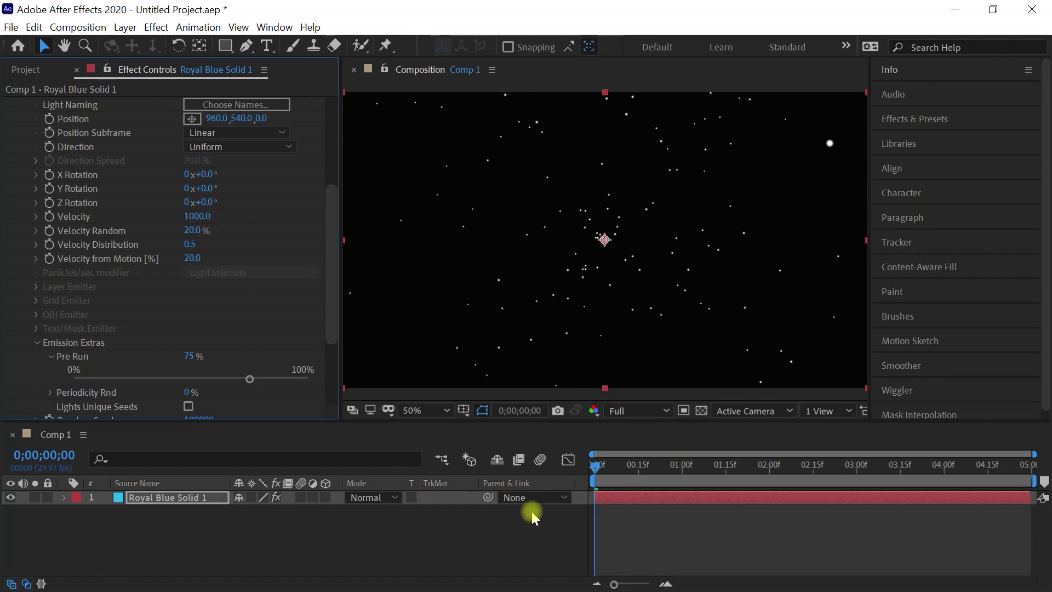
# Step: Preview the pre-run particles and return to the first frame
pyautogui.press('space')
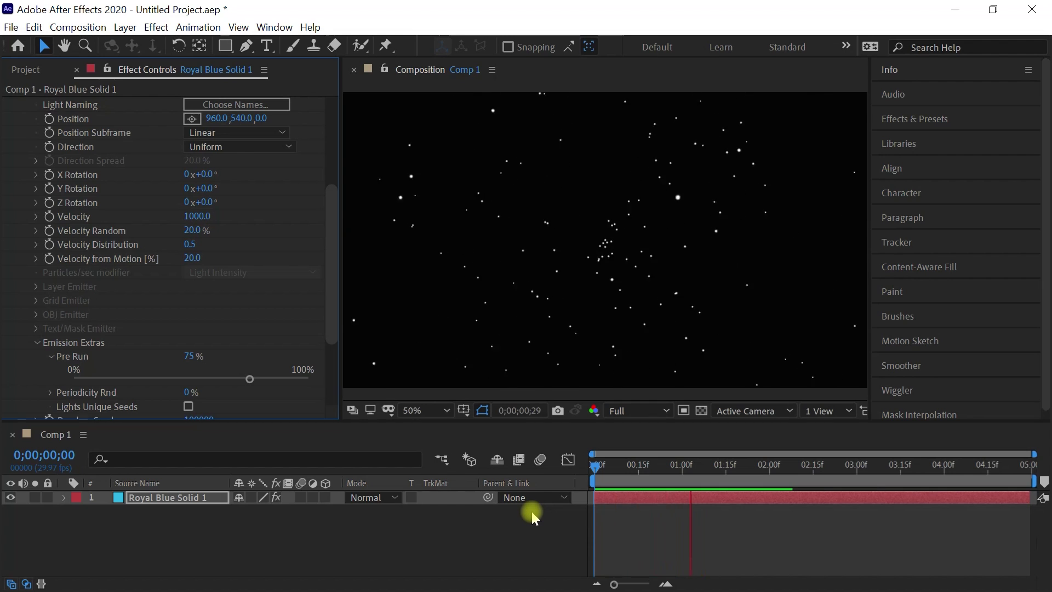
pyautogui.press('space')
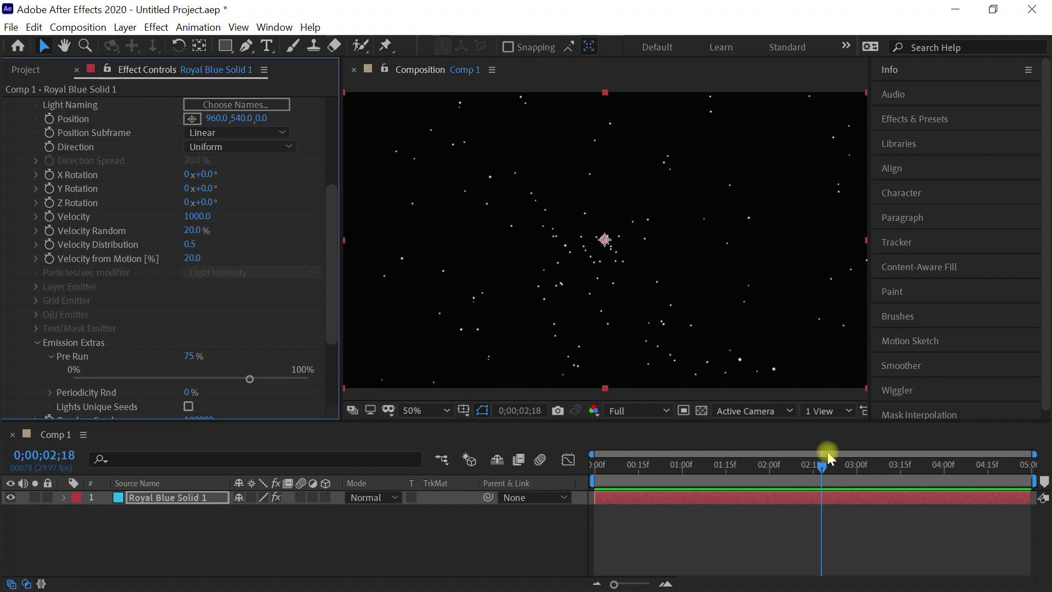
pyautogui.moveTo(827, 451)
pyautogui.mouseDown()
pyautogui.moveTo(794, 468)
pyautogui.moveTo(553, 501)
pyautogui.mouseUp()
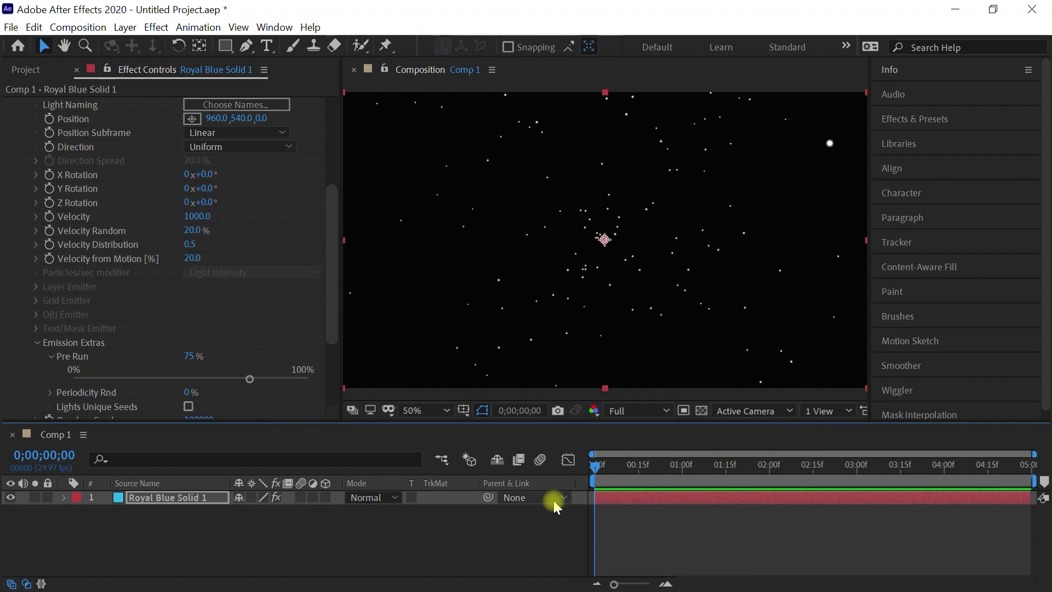
# Step: Collapse Emitter (Master), expand Particle (Master), and show the Particle Type choices
pyautogui.moveTo(330, 242); pyautogui.dragTo(332, 154)
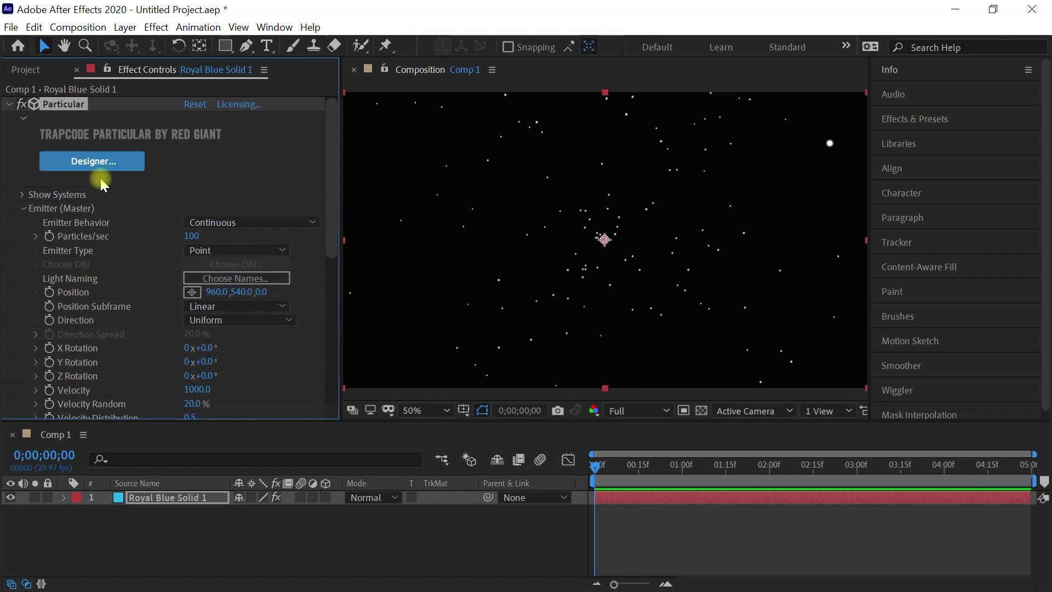
pyautogui.click(25, 209)
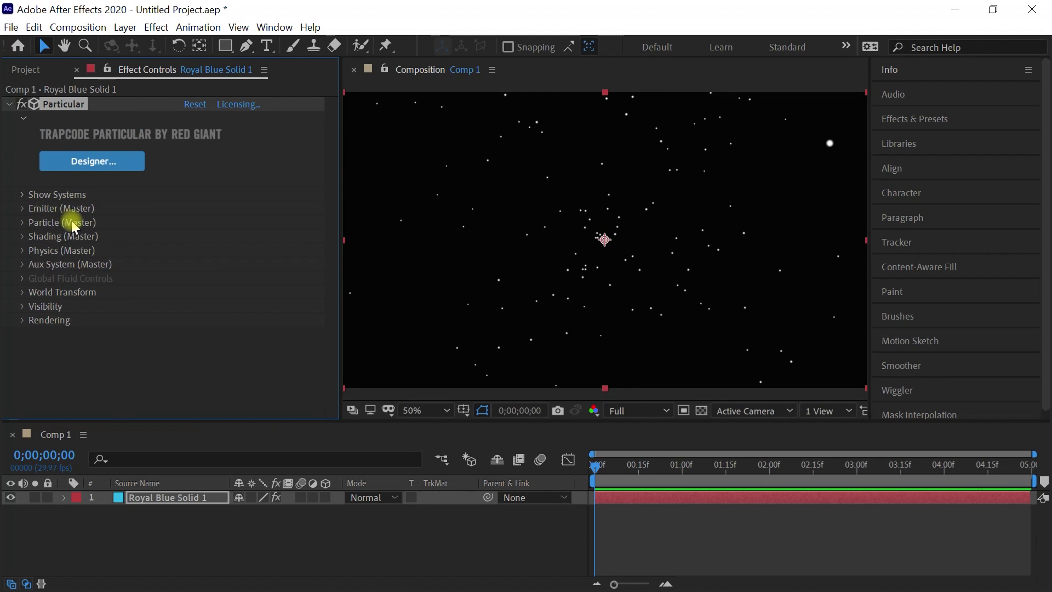
pyautogui.click(22, 222)
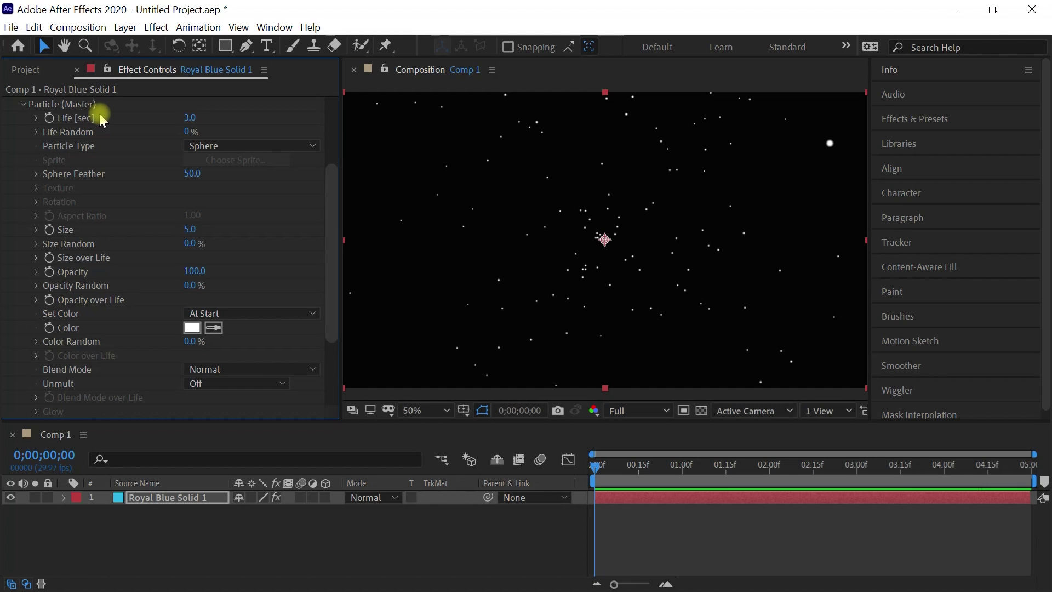
pyautogui.click(259, 143)
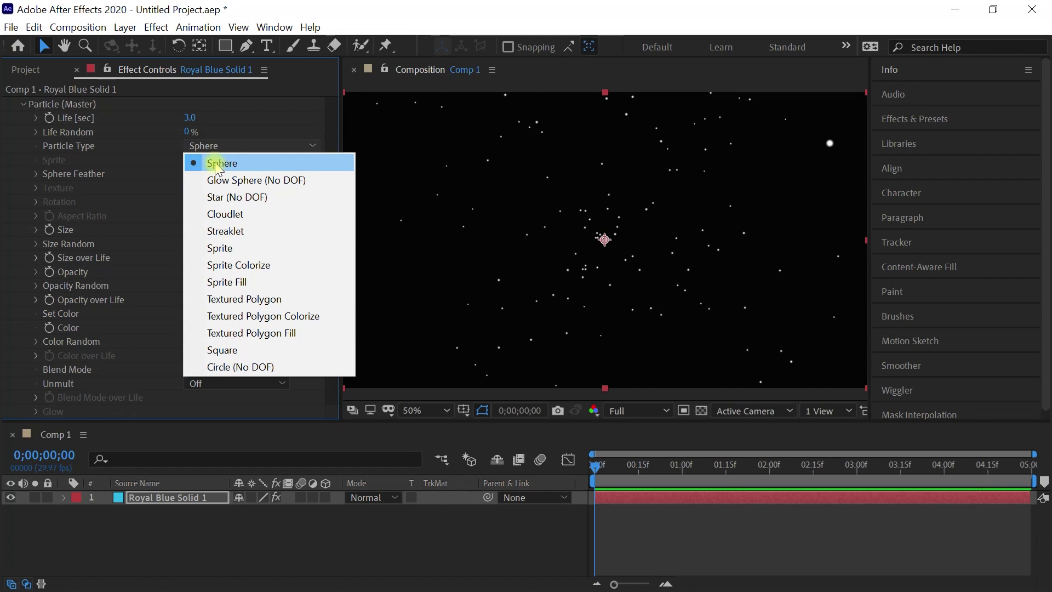
# Step: Keep Sphere particle type, with Sphere Feather 0 and particle Size 4
pyautogui.click(247, 165)
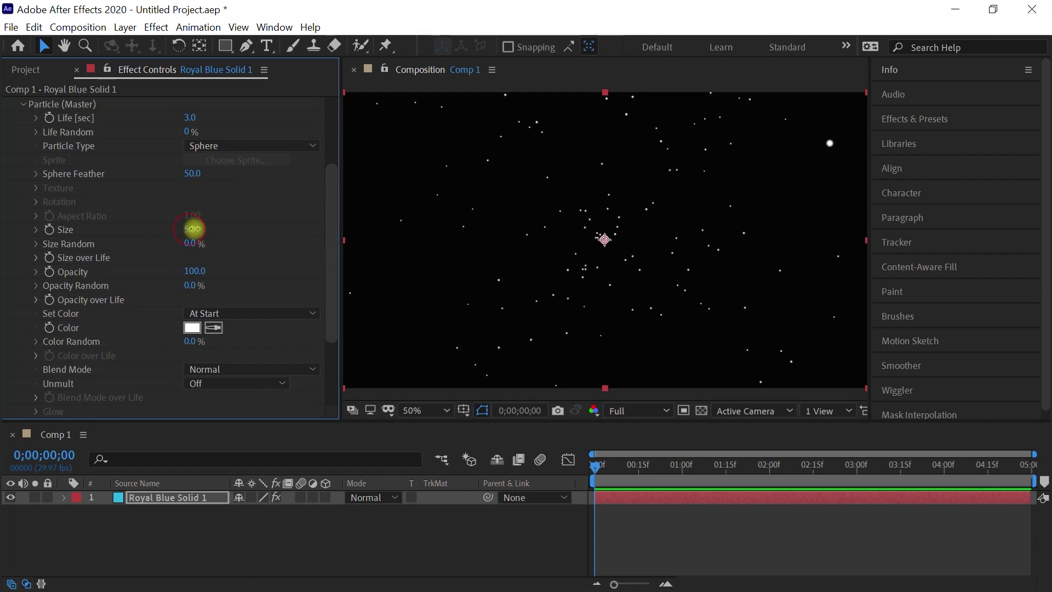
pyautogui.moveTo(192, 228); pyautogui.dragTo(230, 232)
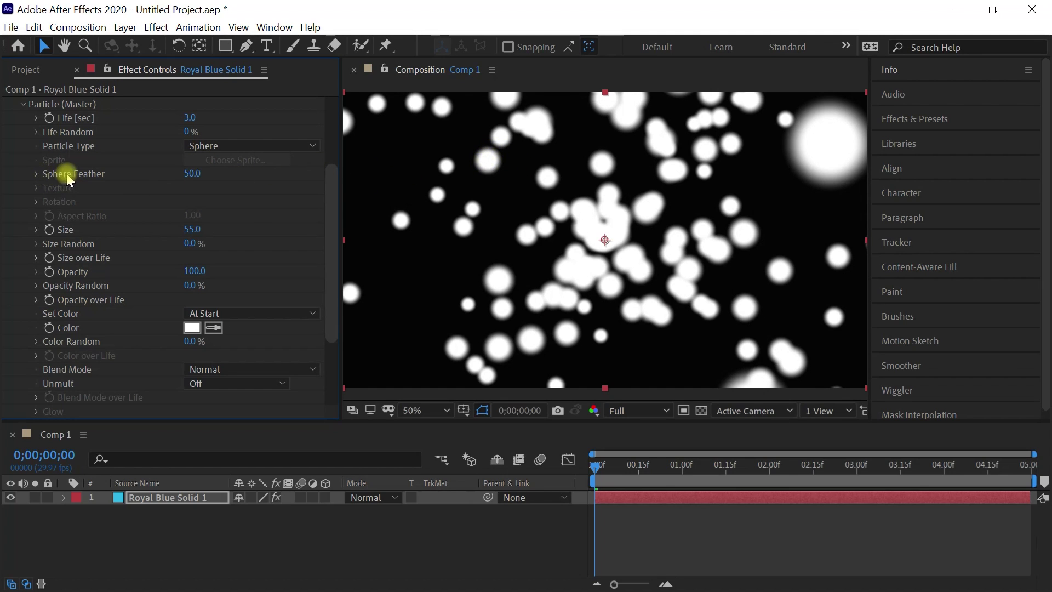
pyautogui.moveTo(200, 177); pyautogui.dragTo(142, 188)
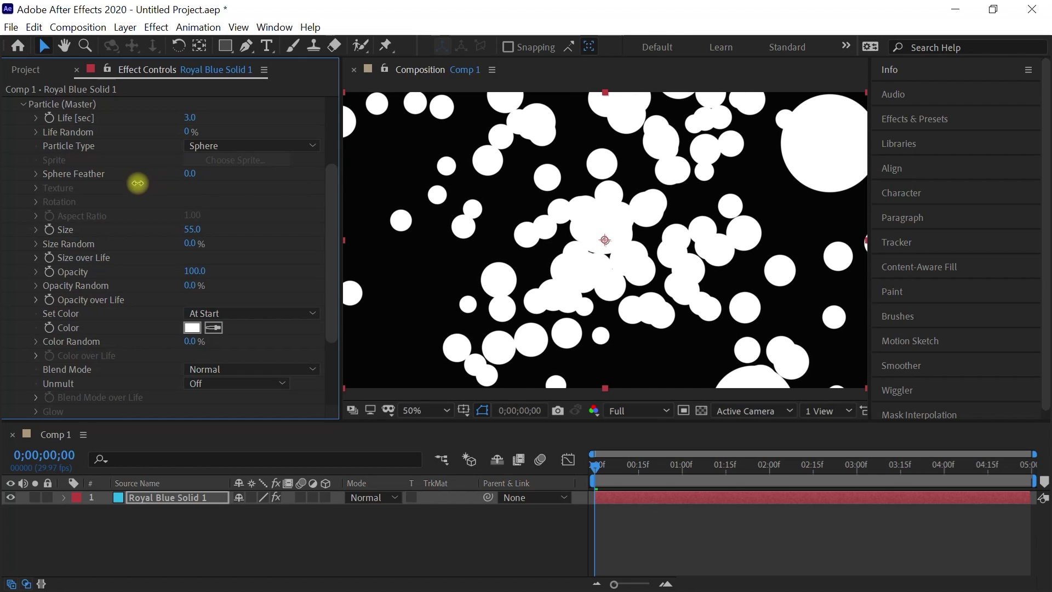
pyautogui.click(195, 229)
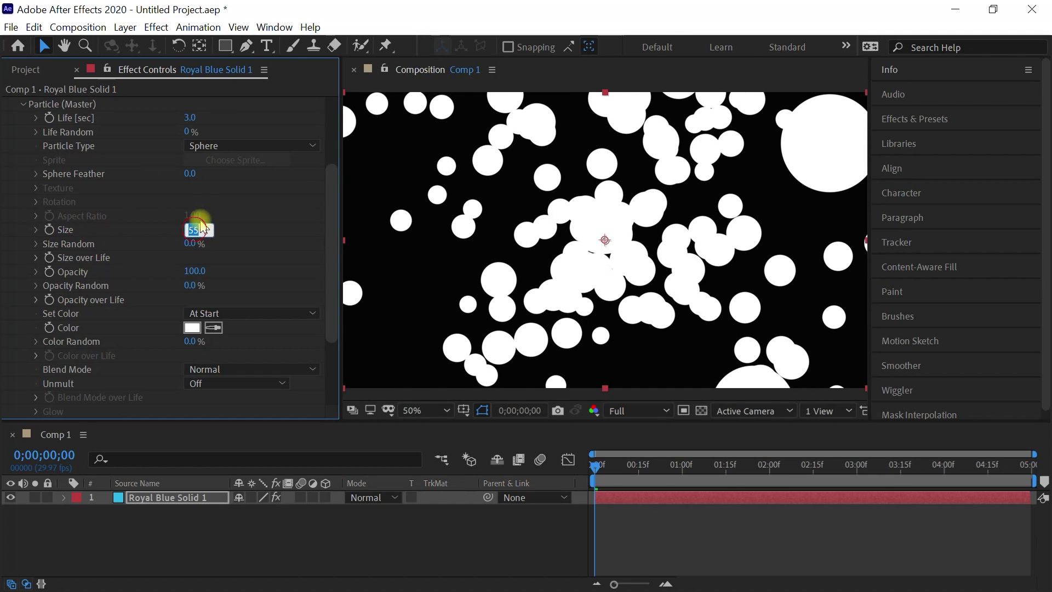
pyautogui.write('4')
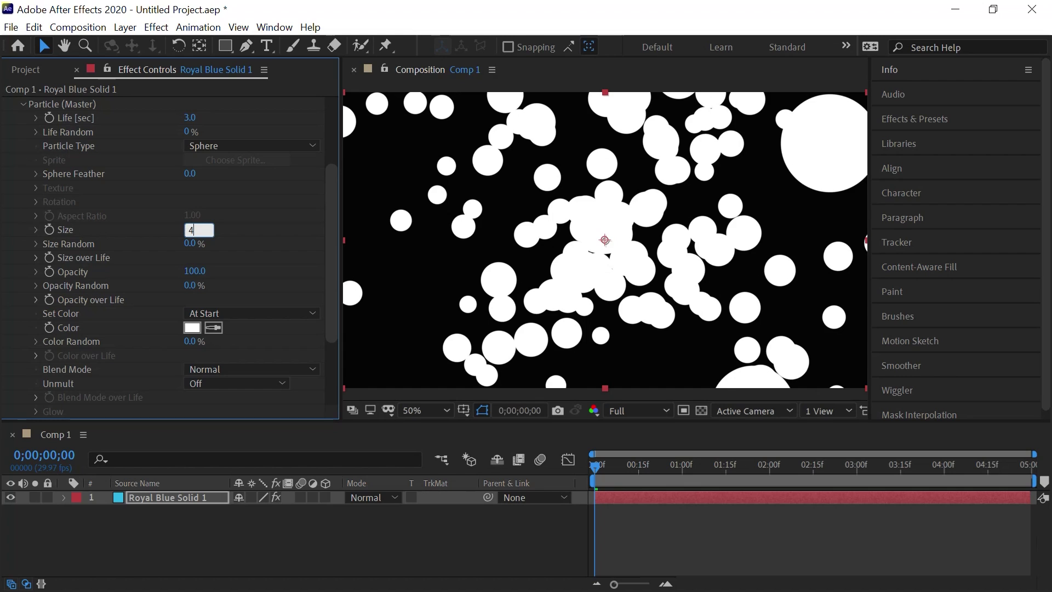
pyautogui.click(200, 220)
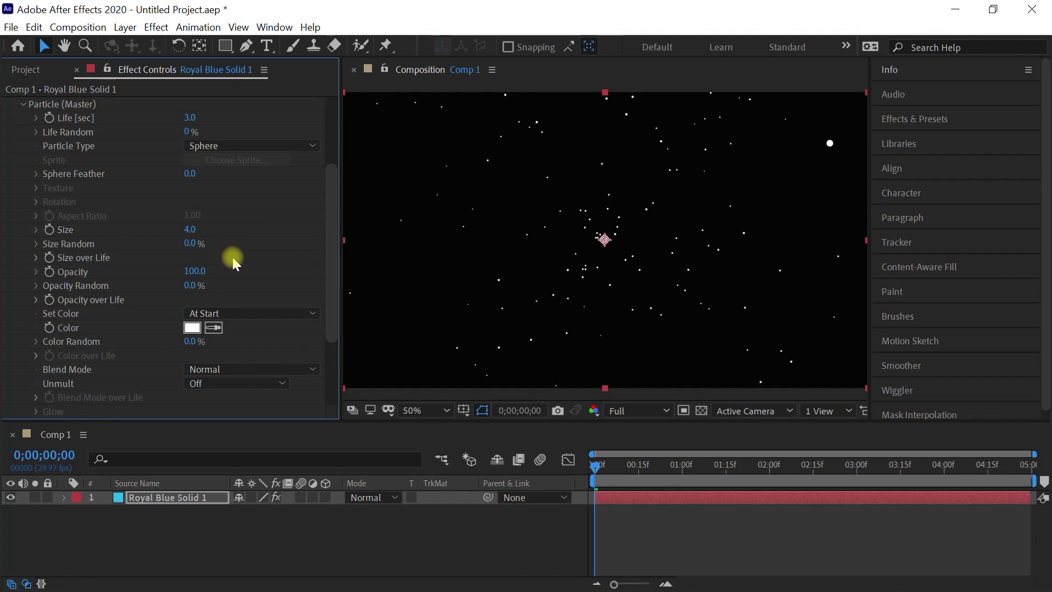
pyautogui.moveTo(335, 245); pyautogui.dragTo(335, 263)
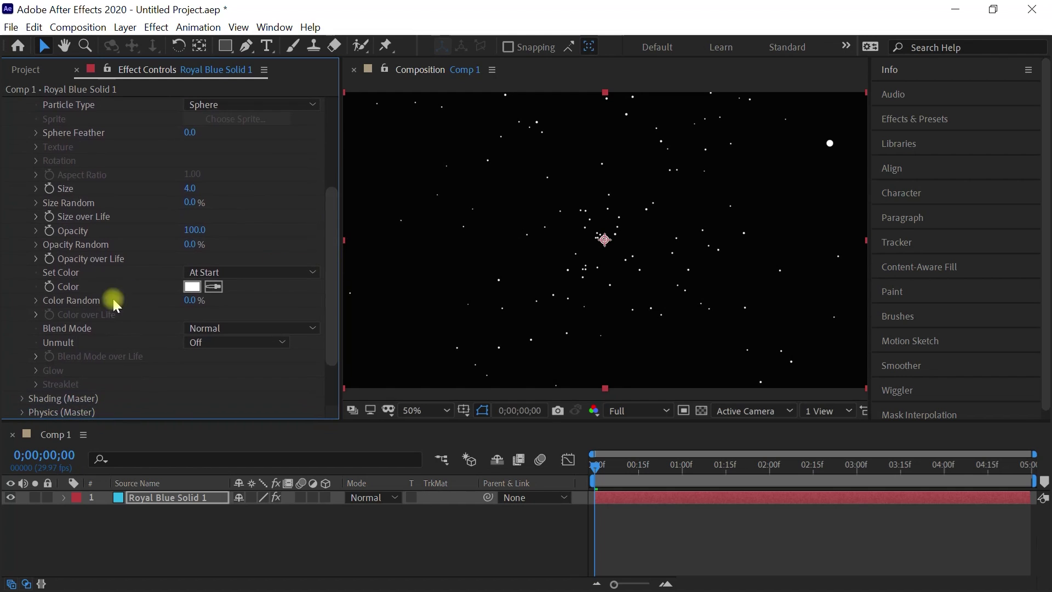
# Step: Set the particle Color to blue
pyautogui.click(193, 286)
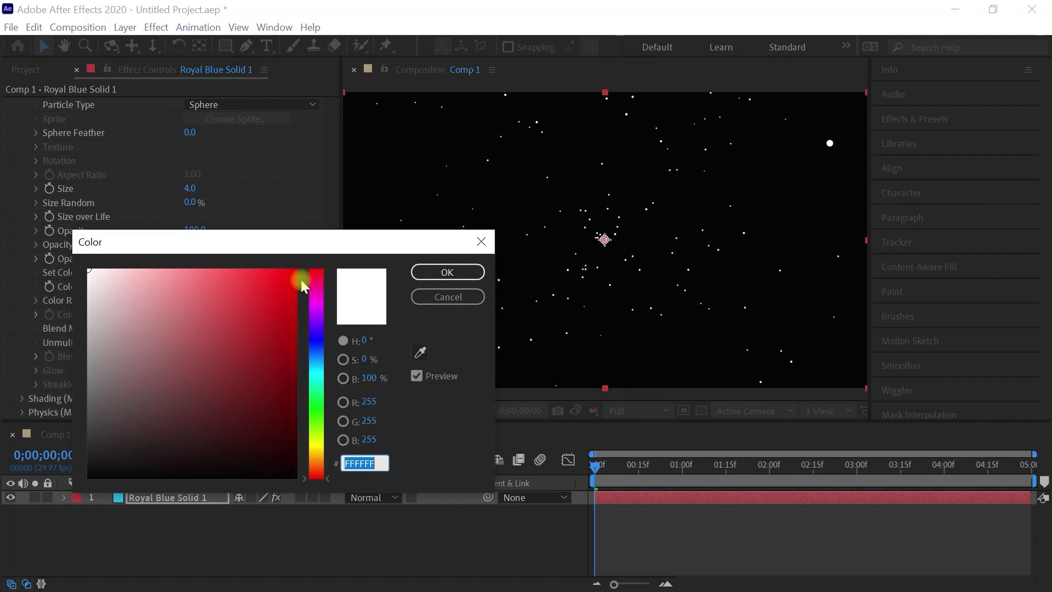
pyautogui.click(317, 319)
pyautogui.click(273, 281)
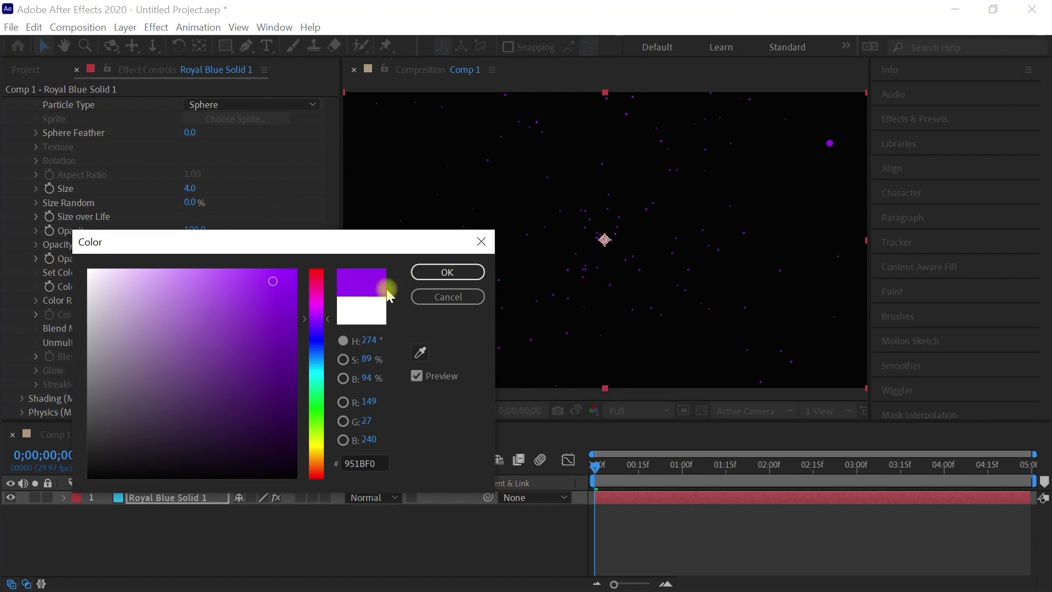
pyautogui.click(314, 357)
pyautogui.click(281, 293)
pyautogui.click(447, 272)
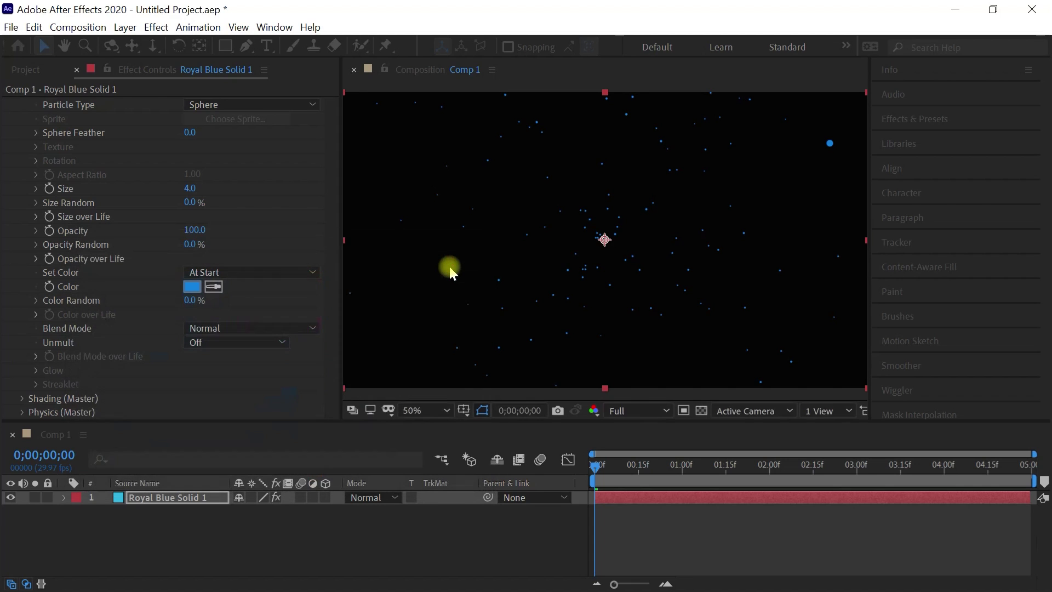
# Step: Preview, then set Set Color to Over Life and expand the Color over Life ramp
pyautogui.press('space')
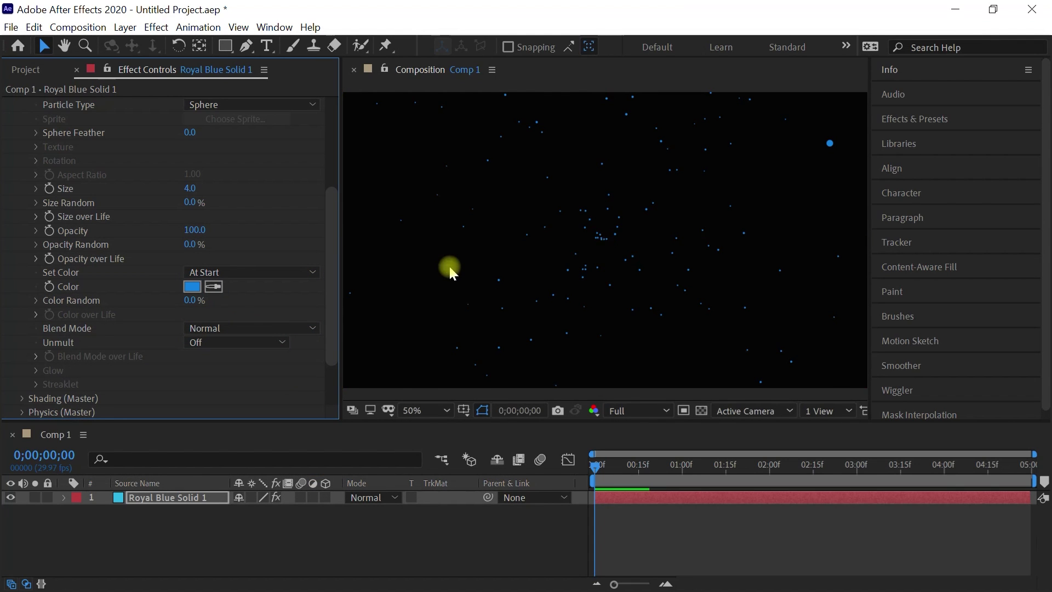
pyautogui.press('space')
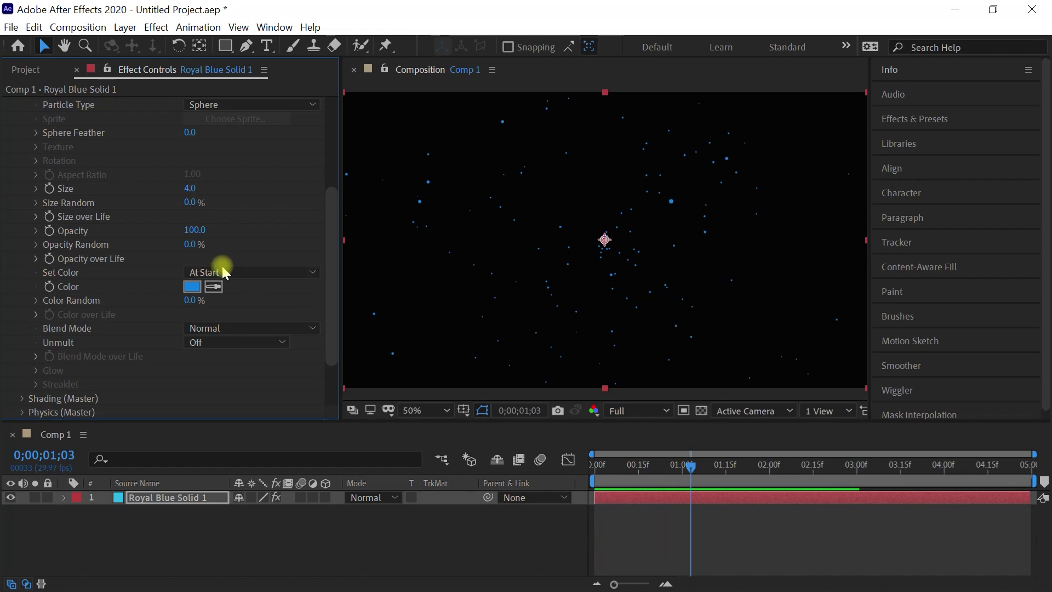
pyautogui.click(230, 272)
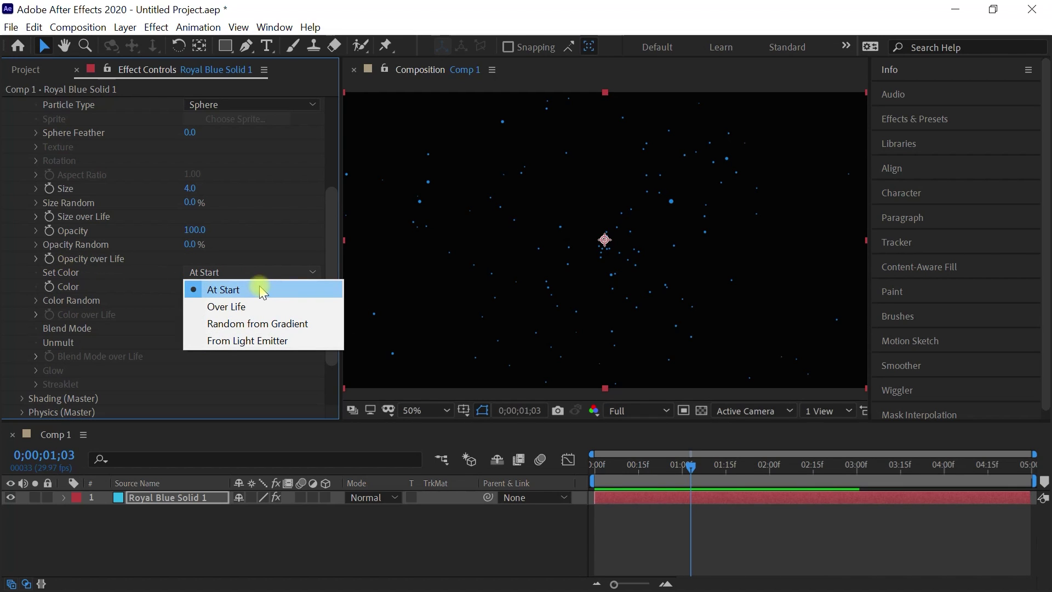
pyautogui.click(113, 284)
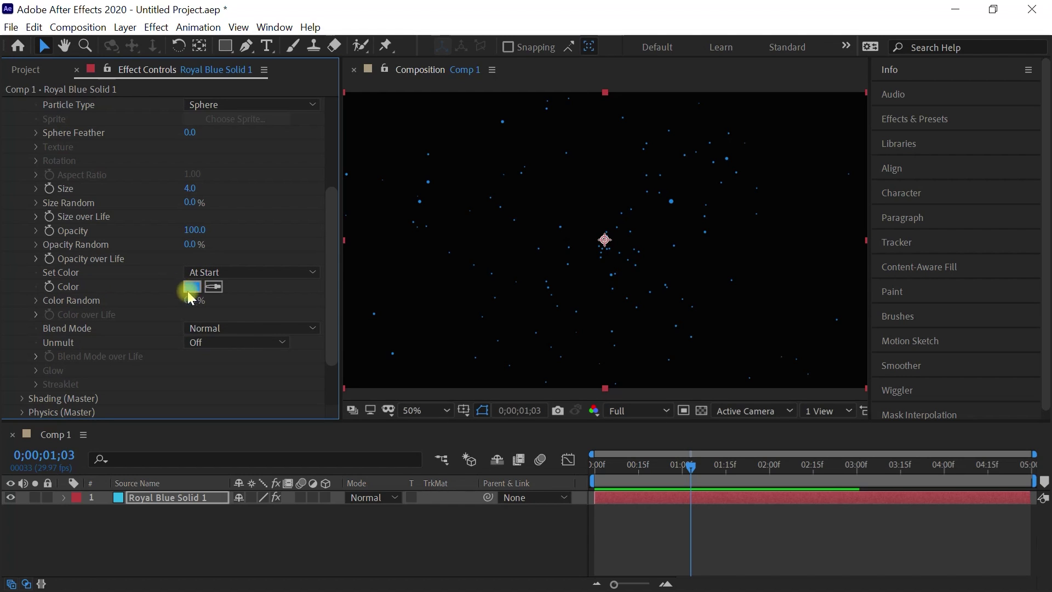
pyautogui.click(219, 272)
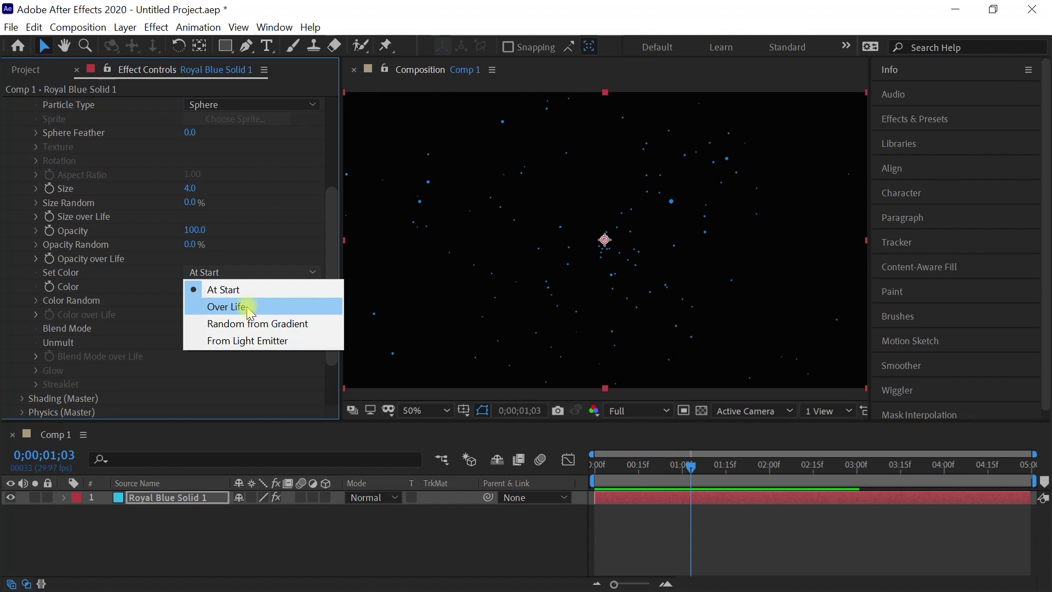
pyautogui.click(248, 308)
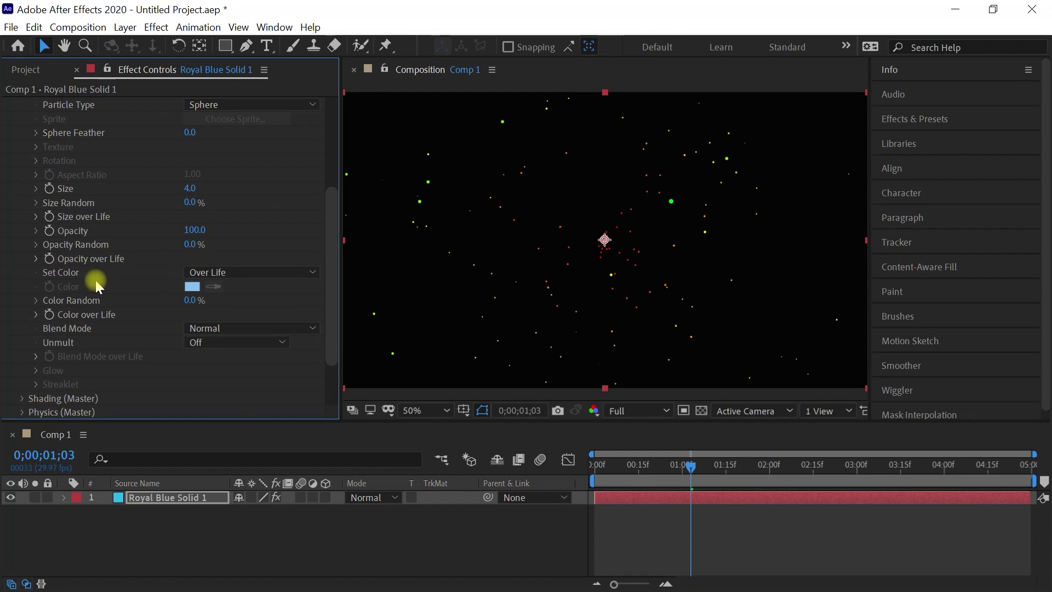
pyautogui.click(37, 315)
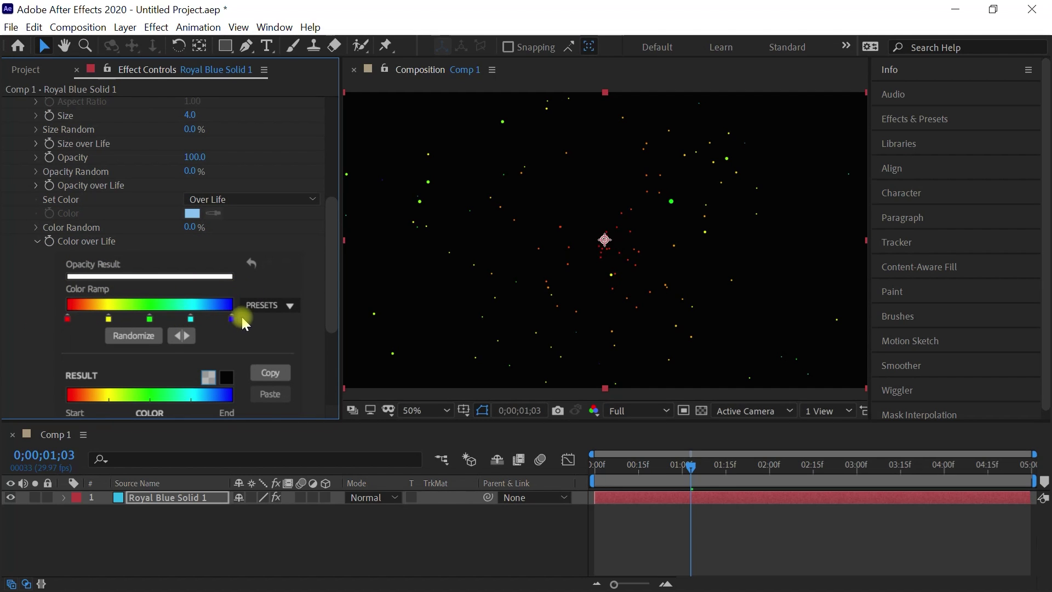
# Step: Try the cyan-blue, yellow-red-magenta and green Color over Life gradient presets
pyautogui.click(288, 305)
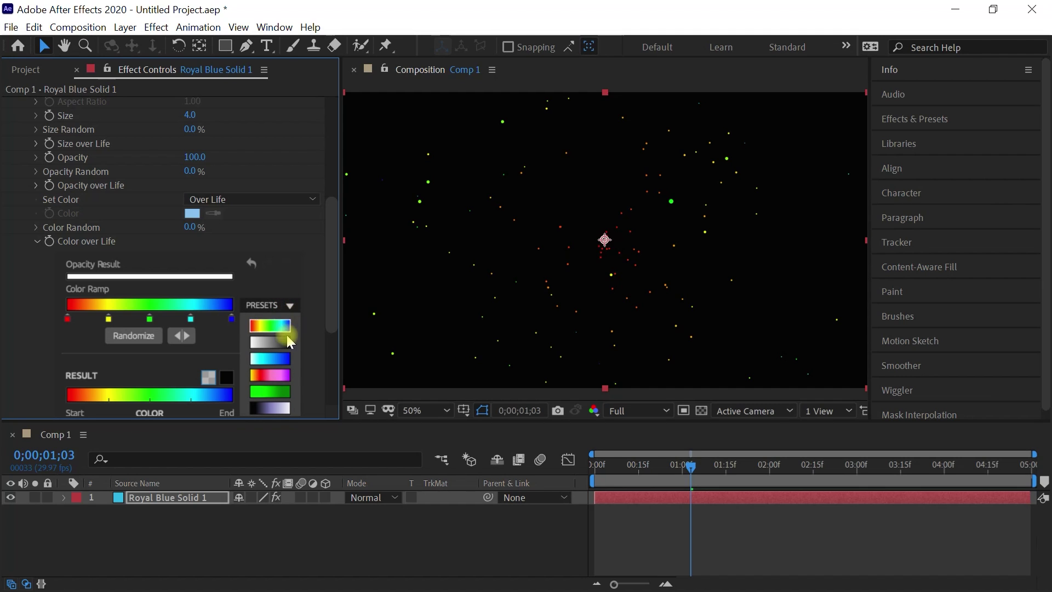
pyautogui.click(270, 358)
pyautogui.click(278, 307)
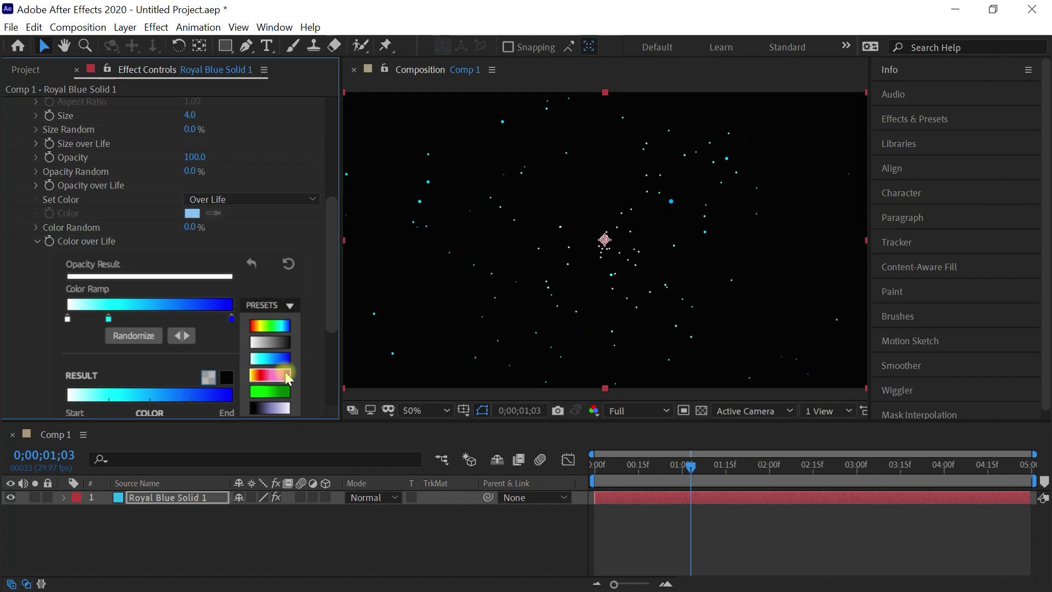
pyautogui.click(280, 374)
pyautogui.click(278, 307)
pyautogui.click(279, 392)
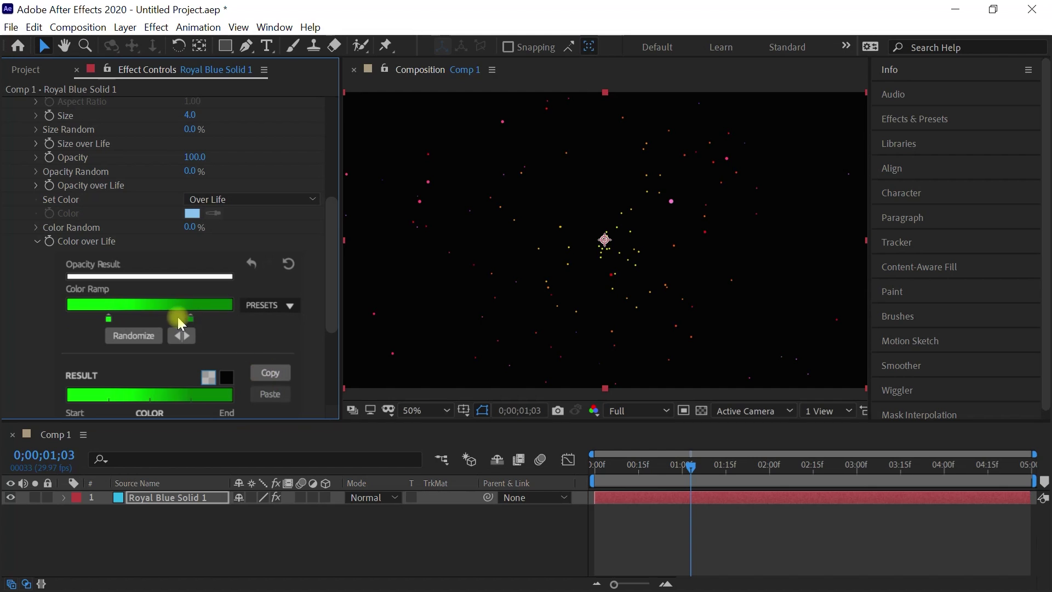
# Step: Recolour the ramp stops to yellow and bright blue
pyautogui.moveTo(189, 317); pyautogui.dragTo(122, 319)
pyautogui.doubleClick(123, 319)
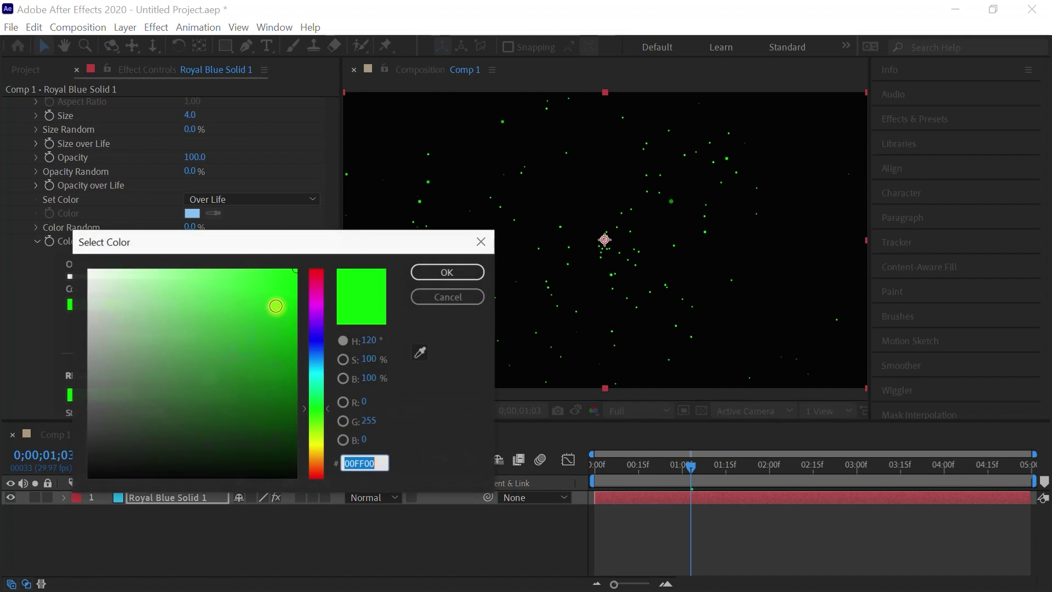
pyautogui.click(317, 451)
pyautogui.click(288, 279)
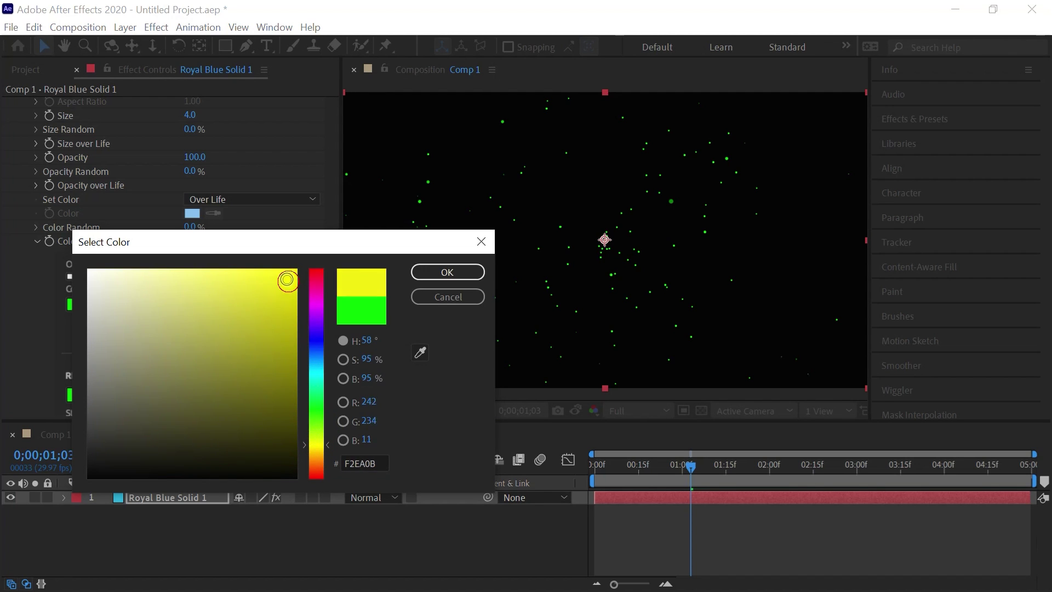
pyautogui.click(447, 272)
pyautogui.doubleClick(140, 317)
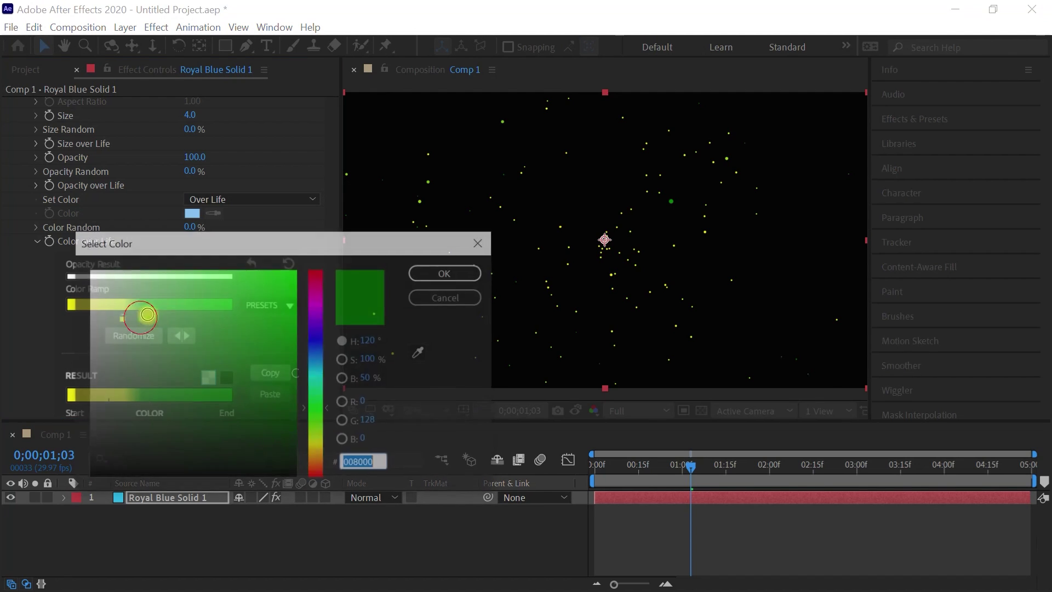
pyautogui.click(317, 344)
pyautogui.moveTo(278, 284); pyautogui.dragTo(271, 280)
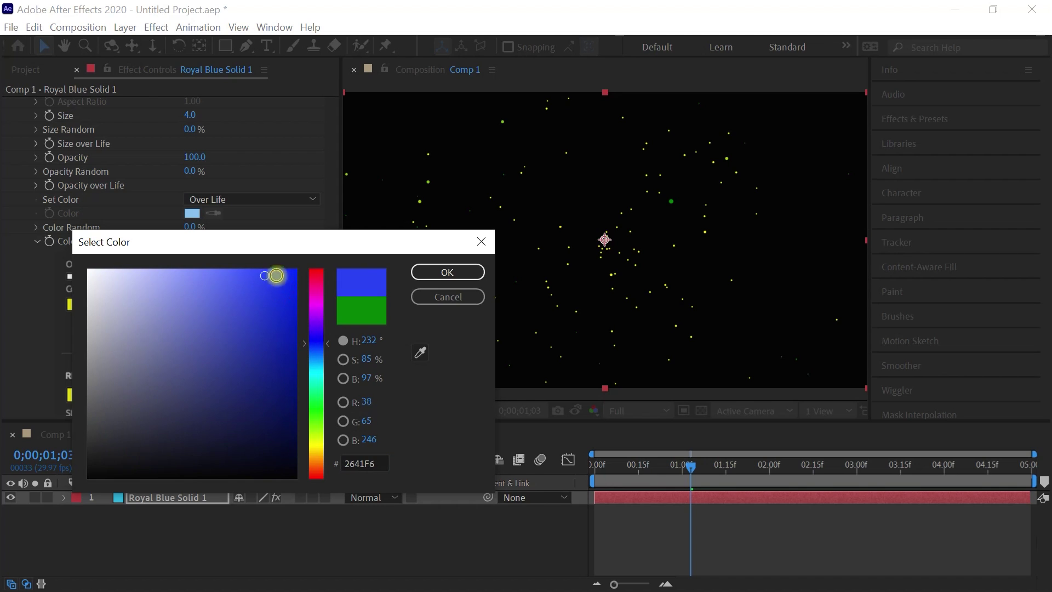
pyautogui.click(448, 272)
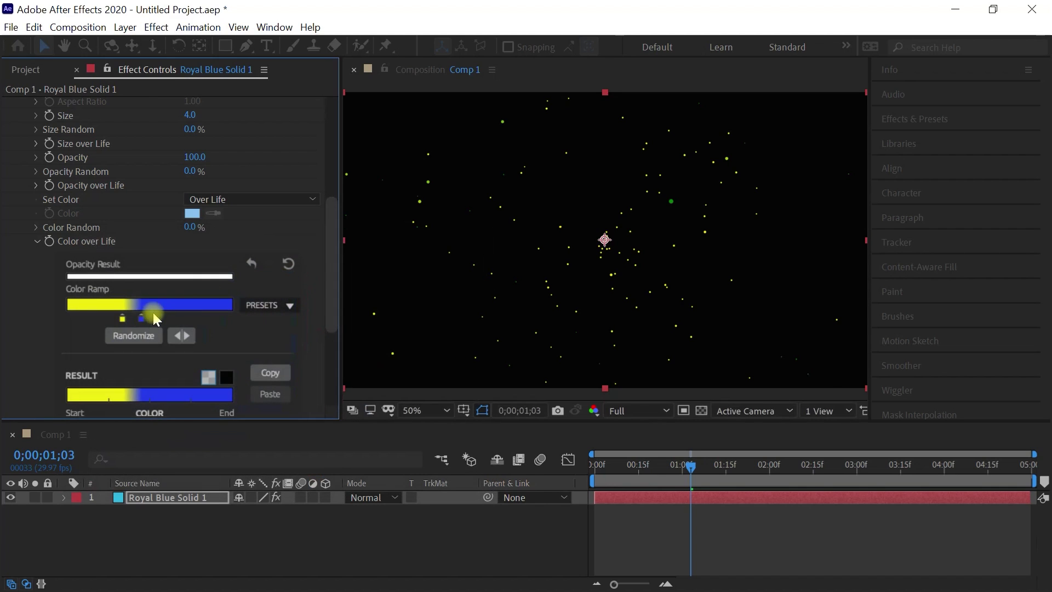
# Step: Slide the blue stop further left, brighten the yellow stop, preview, and collapse Color over Life
pyautogui.moveTo(152, 310); pyautogui.dragTo(127, 318)
pyautogui.doubleClick(123, 317)
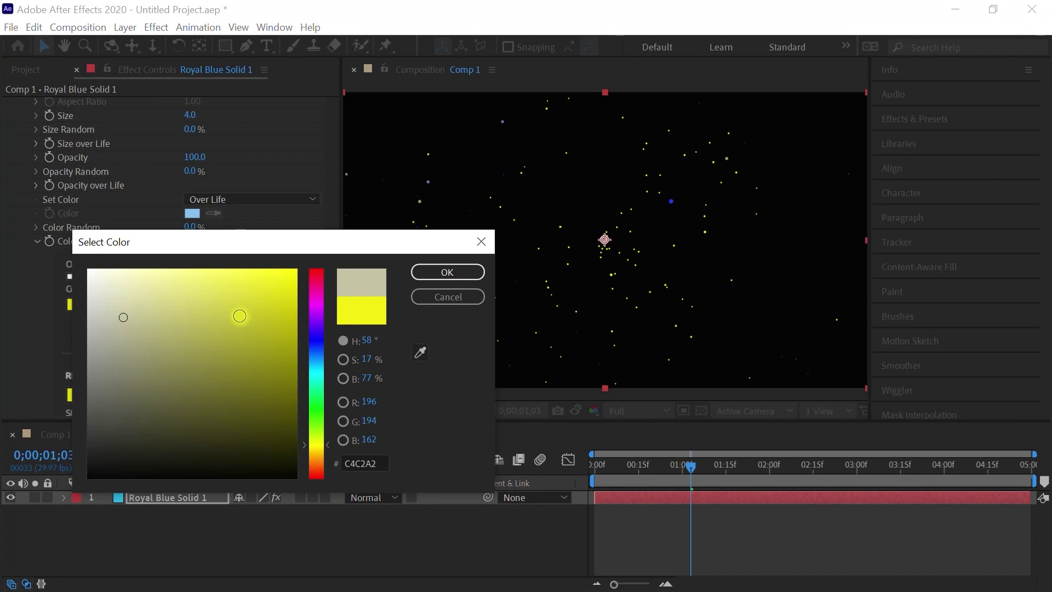
pyautogui.moveTo(269, 295); pyautogui.dragTo(275, 278)
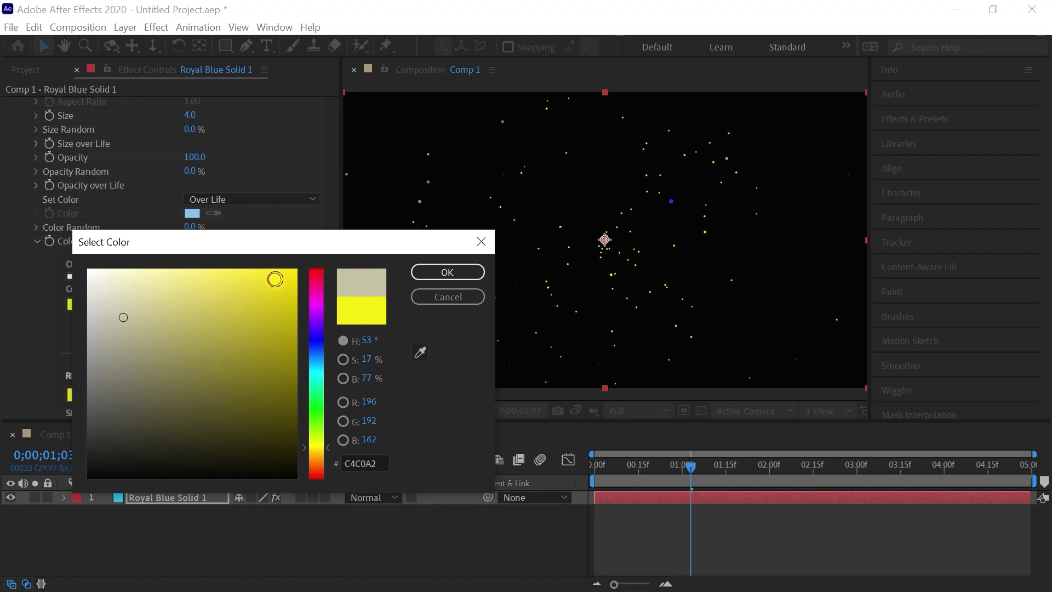
pyautogui.click(447, 272)
pyautogui.press('space')
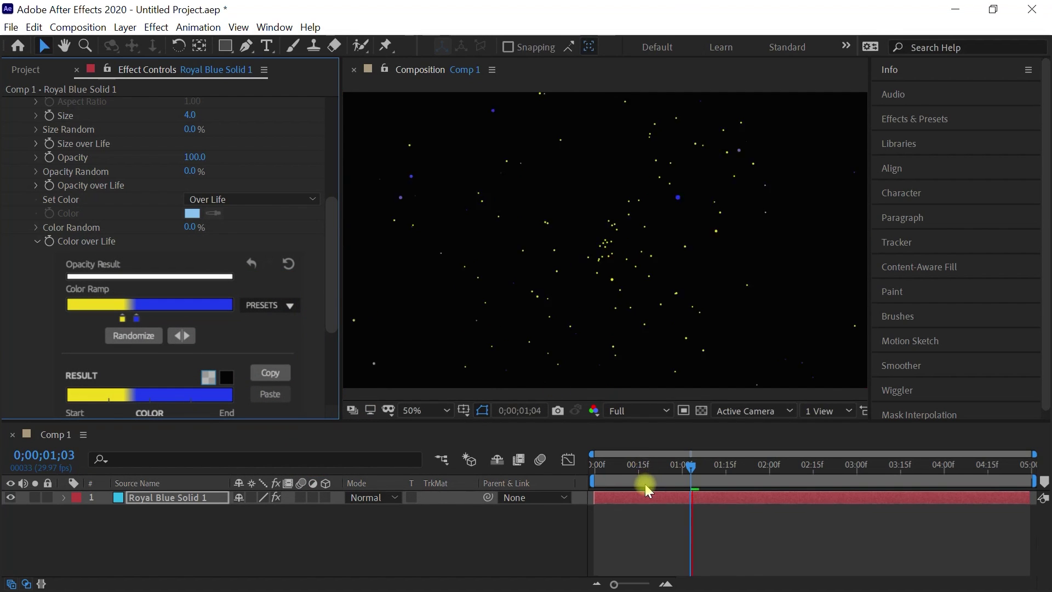
pyautogui.press('space')
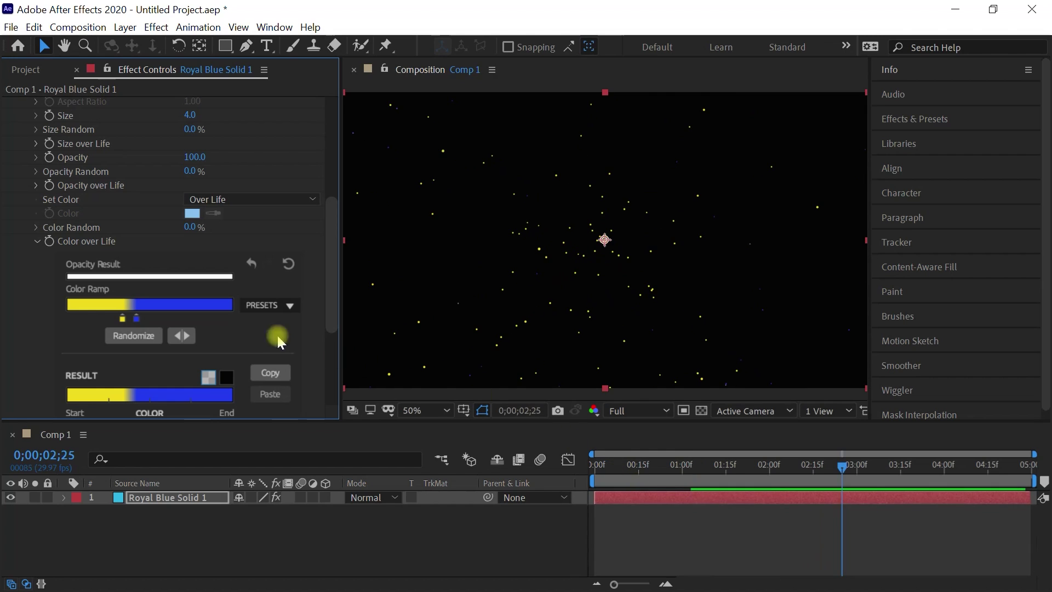
pyautogui.click(36, 241)
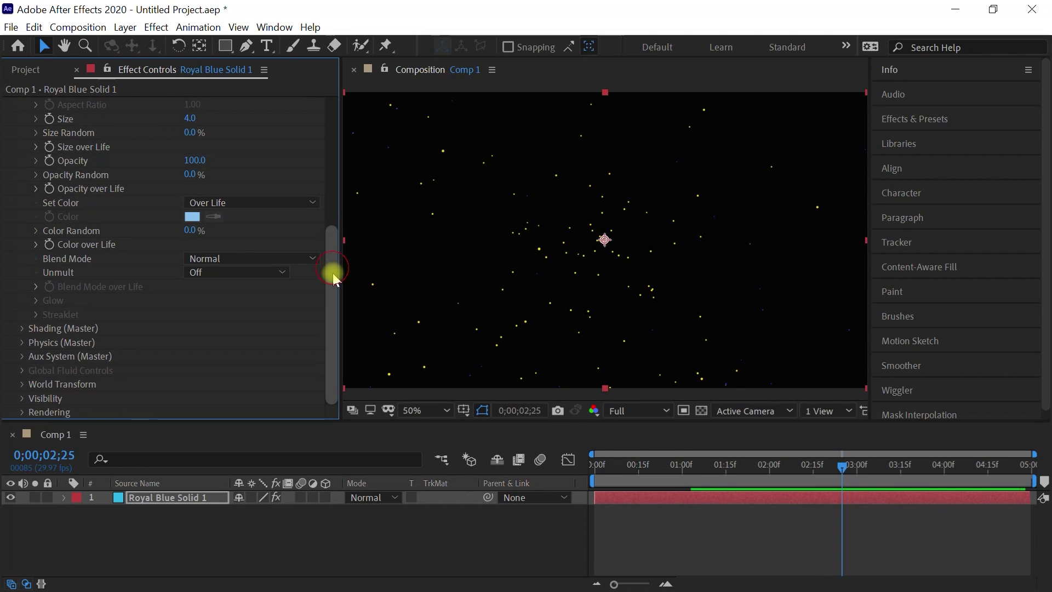
# Step: Expand Aux System (Master) and set its Emit mode to Continuously
pyautogui.press('space')
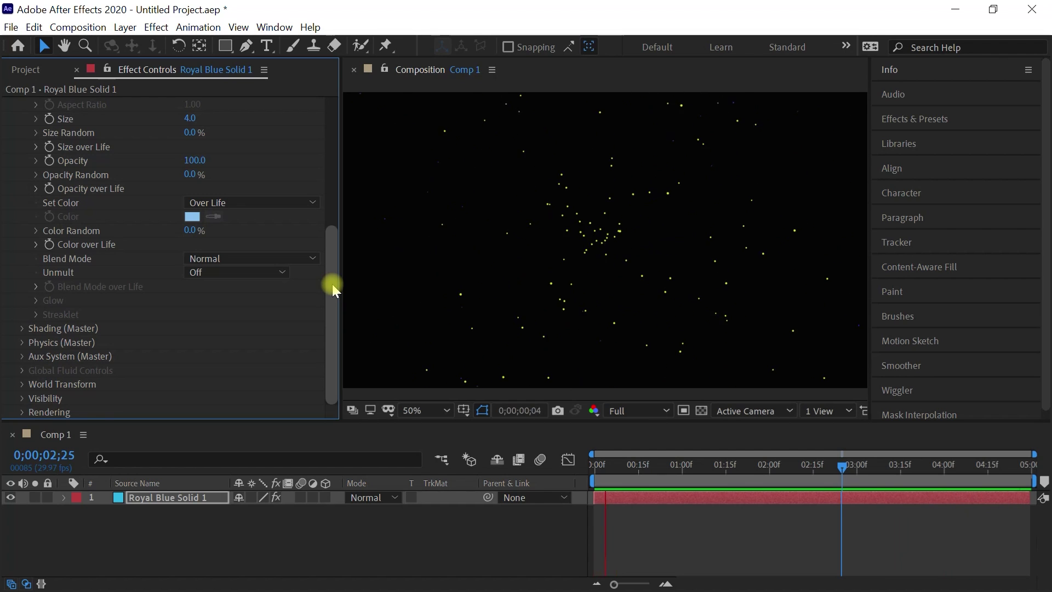
pyautogui.press('space')
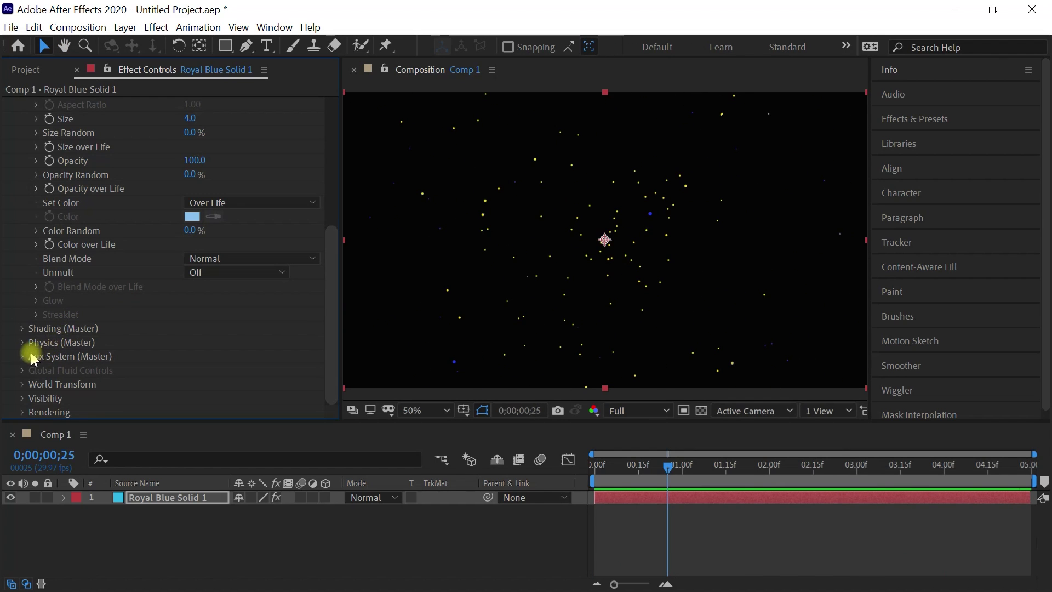
pyautogui.click(23, 356)
pyautogui.scroll(-5, 94, 334)
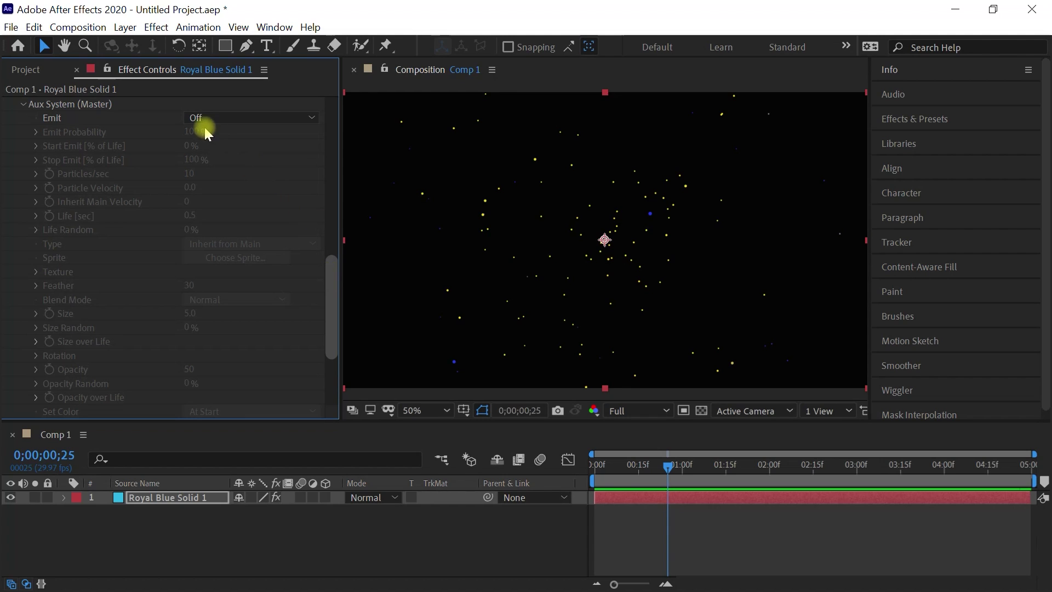
pyautogui.click(230, 116)
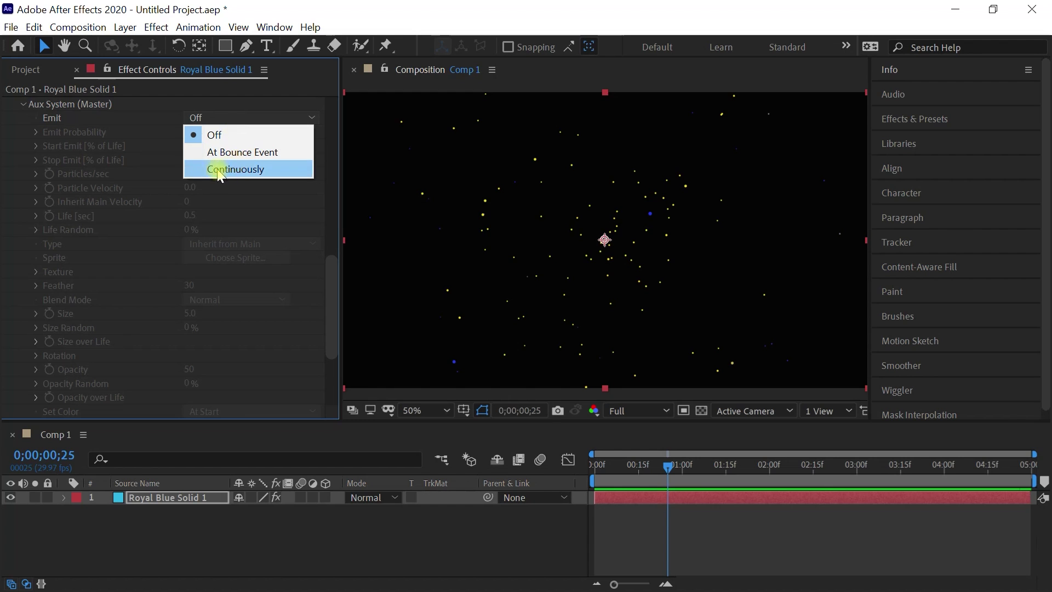
pyautogui.click(268, 171)
# Step: Set aux Particles/sec to 100 and preview the trails from near the start
pyautogui.press('space')
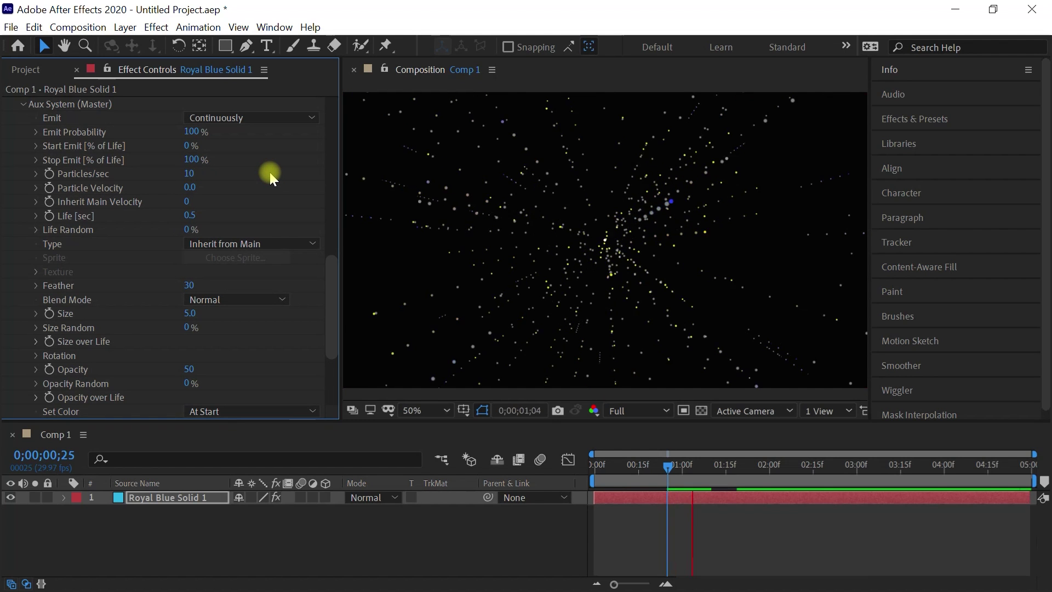
pyautogui.press('space')
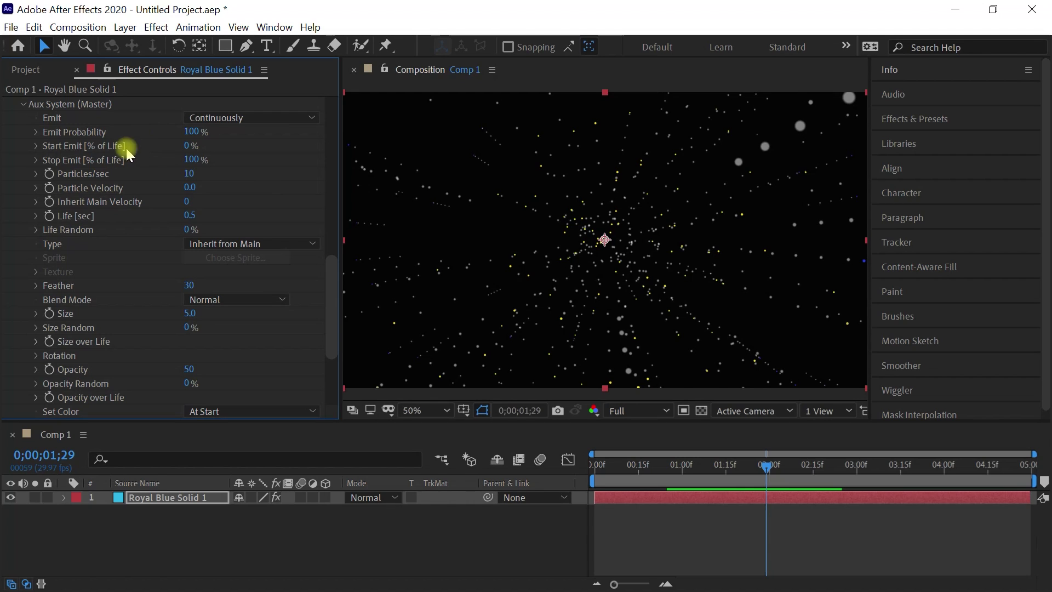
pyautogui.click(190, 174)
pyautogui.write('100')
pyautogui.press('Return')
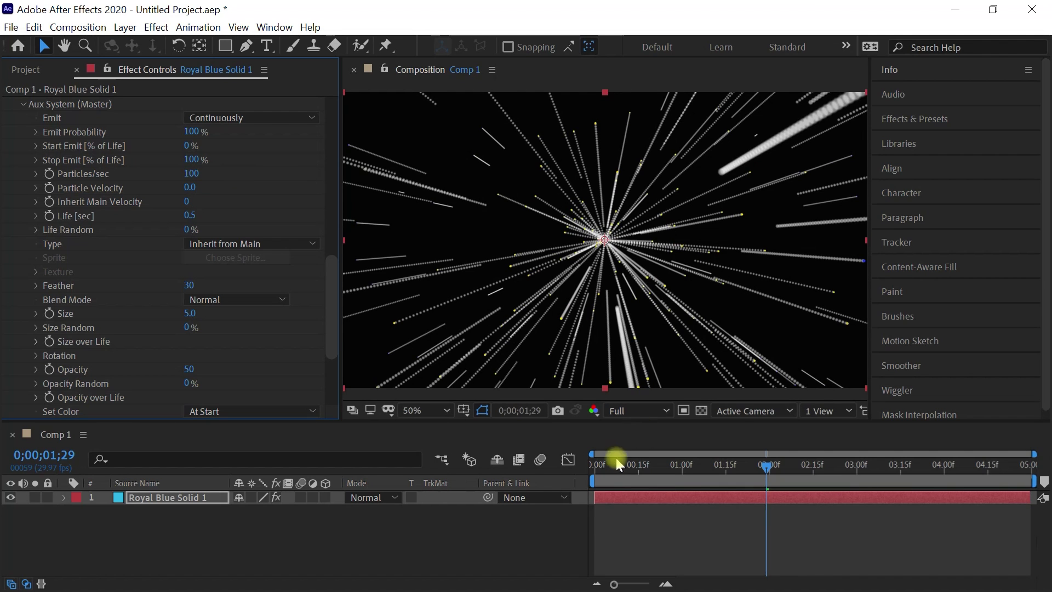
pyautogui.click(610, 465)
pyautogui.press('space')
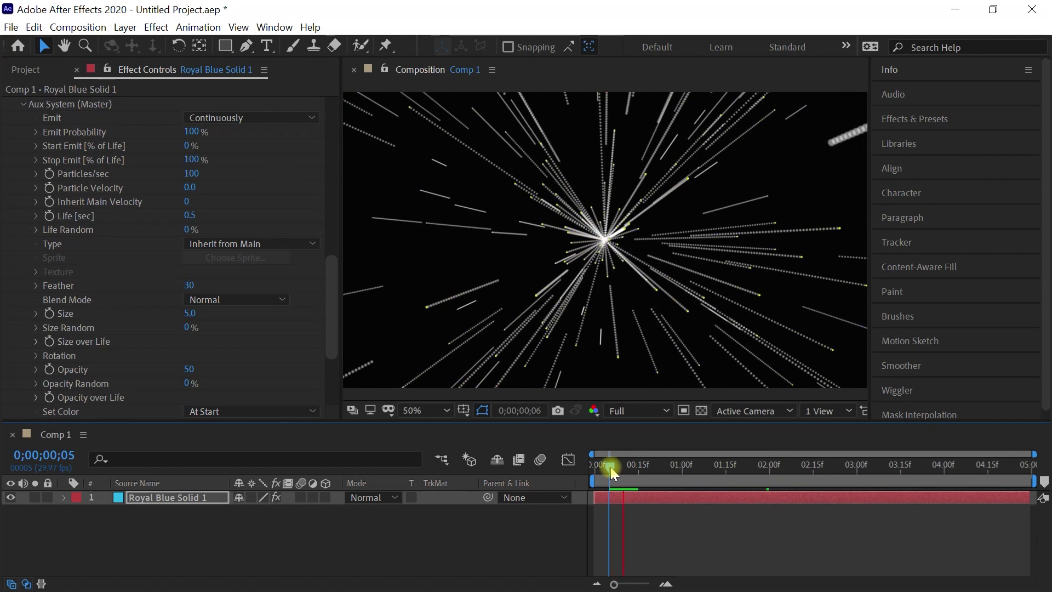
pyautogui.press('space')
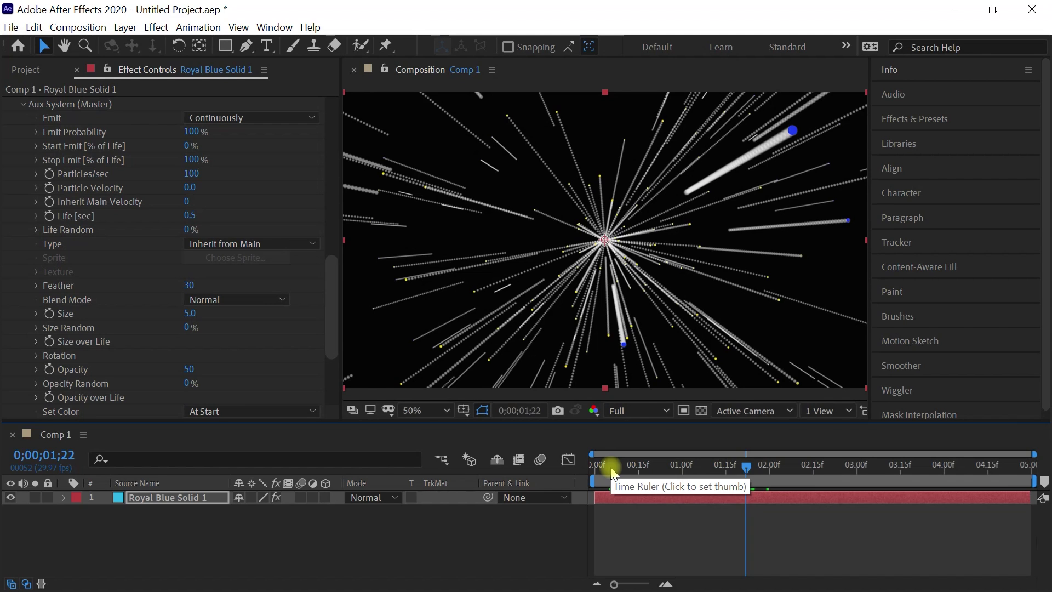
# Step: View at full size, raise aux Particles/sec to 250, and preview from the start
pyautogui.press('/')
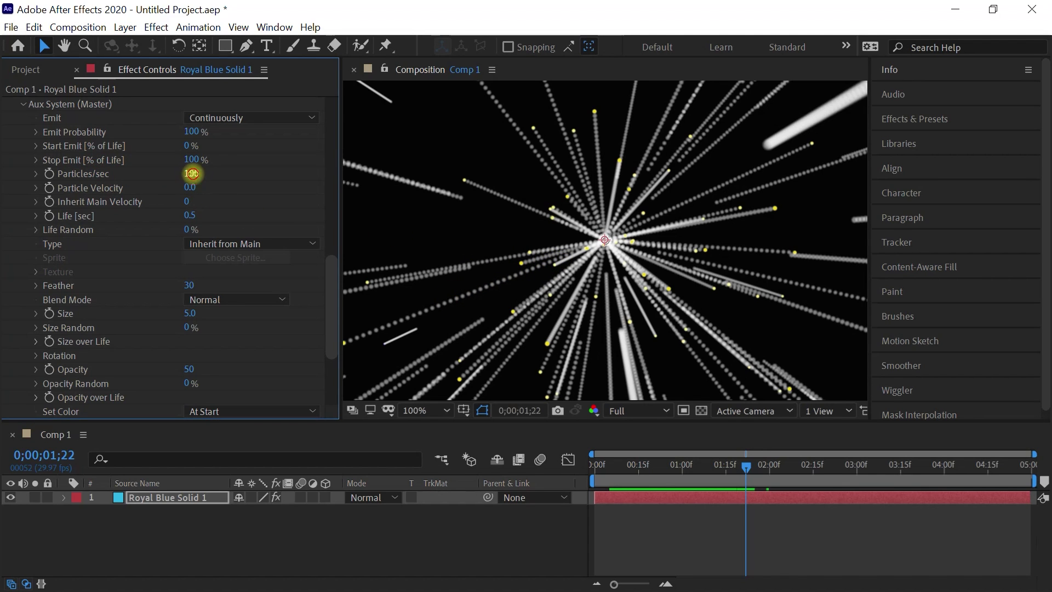
pyautogui.click(192, 173)
pyautogui.write('250')
pyautogui.press('Return')
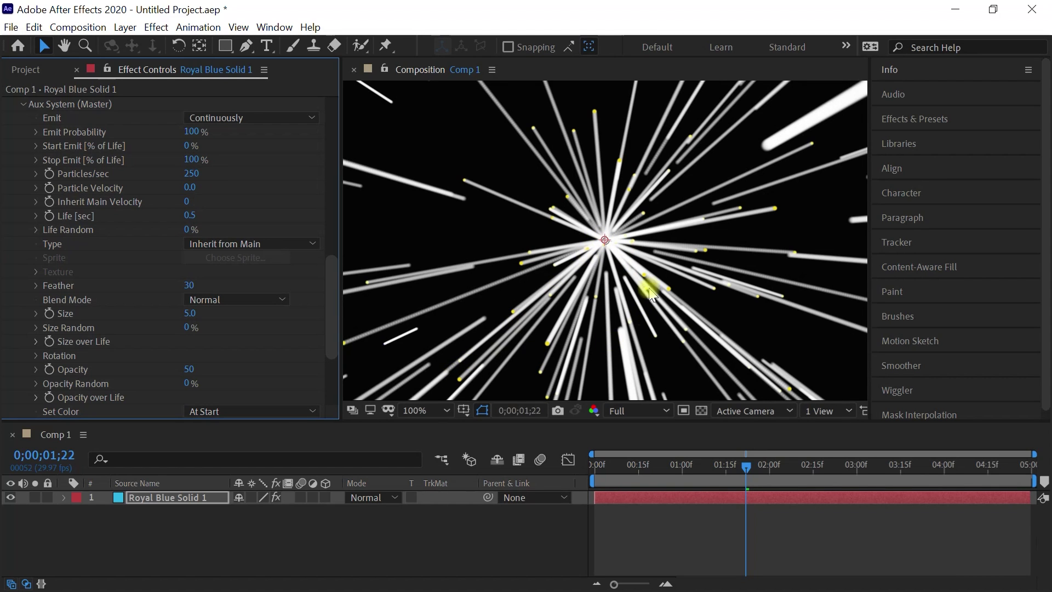
pyautogui.scroll(-2, 652, 277)
pyautogui.click(597, 470)
pyautogui.press('space')
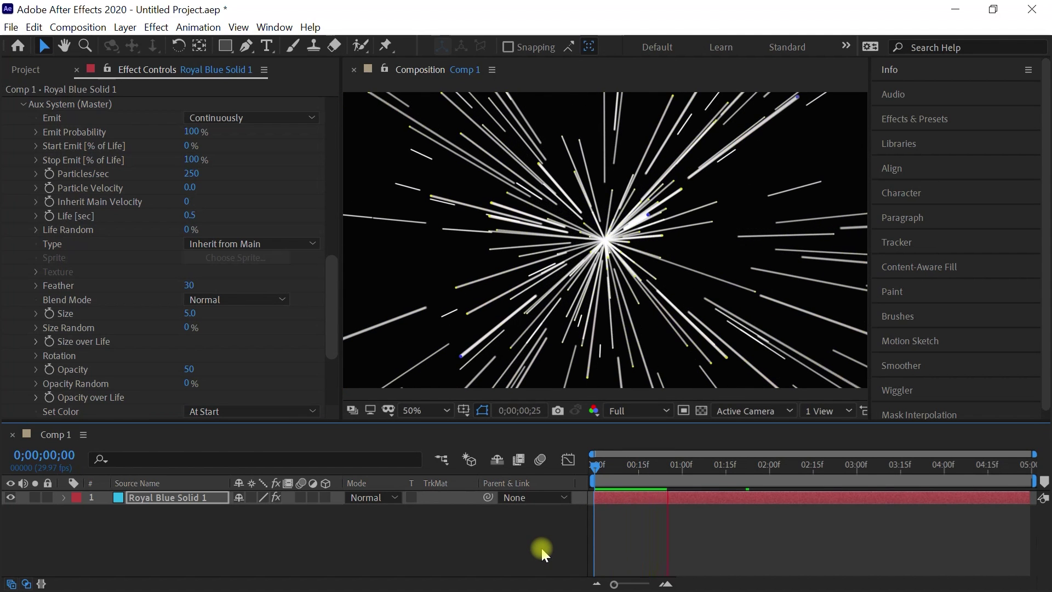
# Step: Set aux particle Life to 0.3 seconds and preview the shorter streaks
pyautogui.press('space')
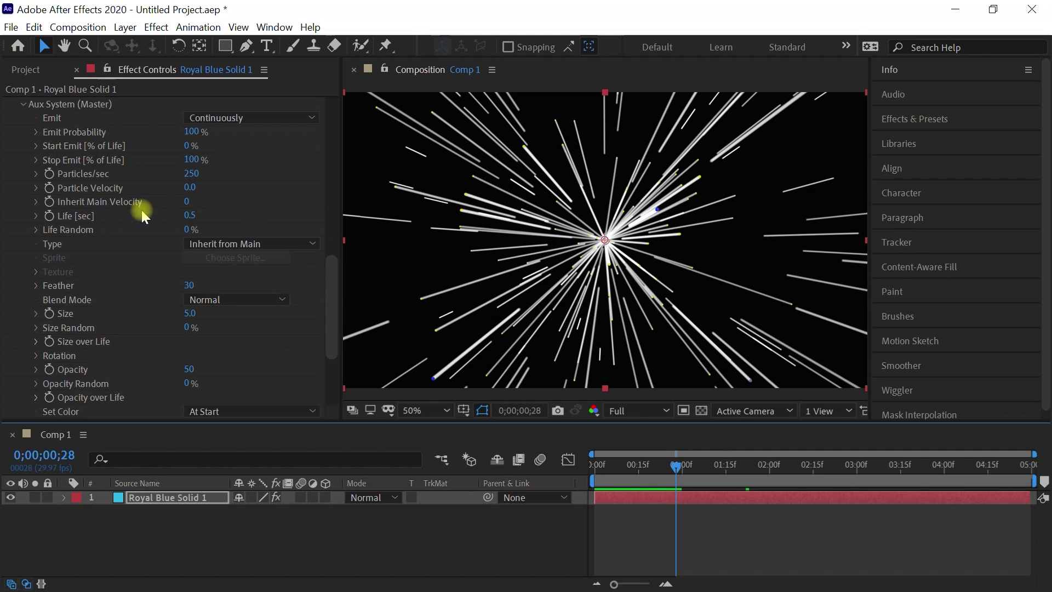
pyautogui.click(78, 219)
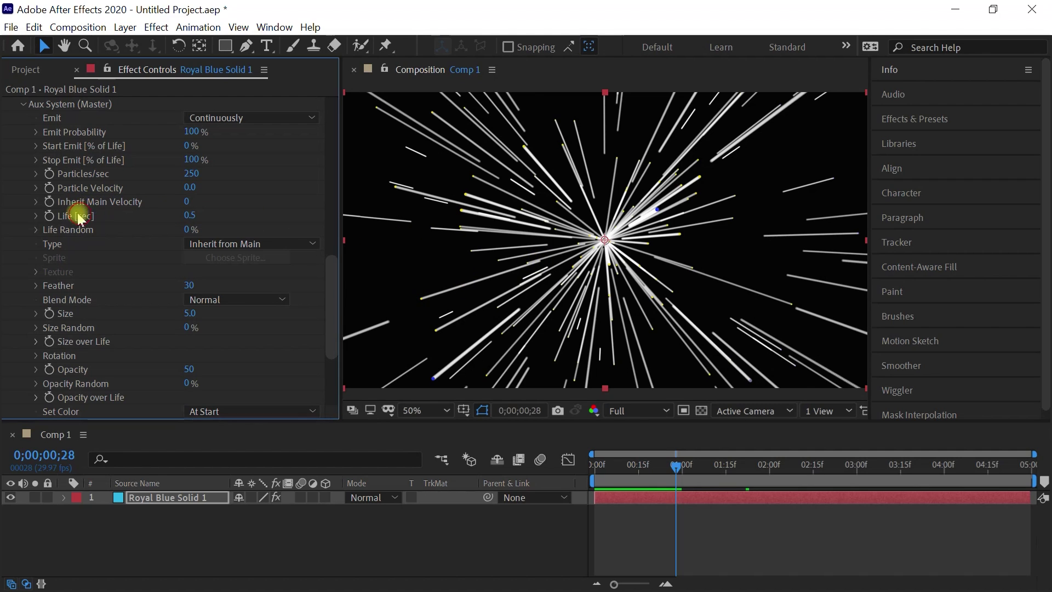
pyautogui.click(190, 216)
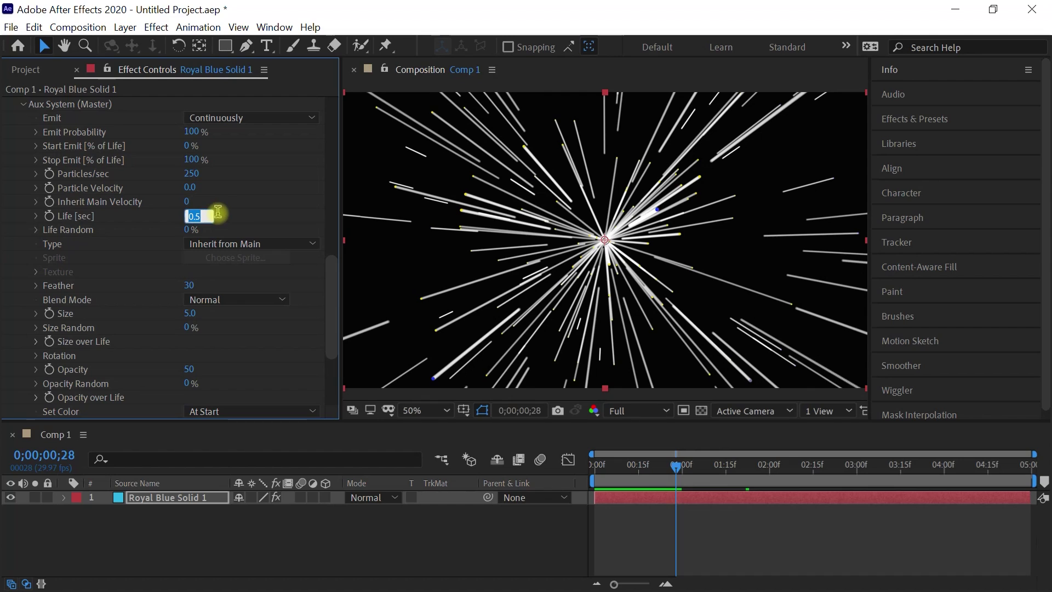
pyautogui.press('BackSpace')
pyautogui.click(218, 212)
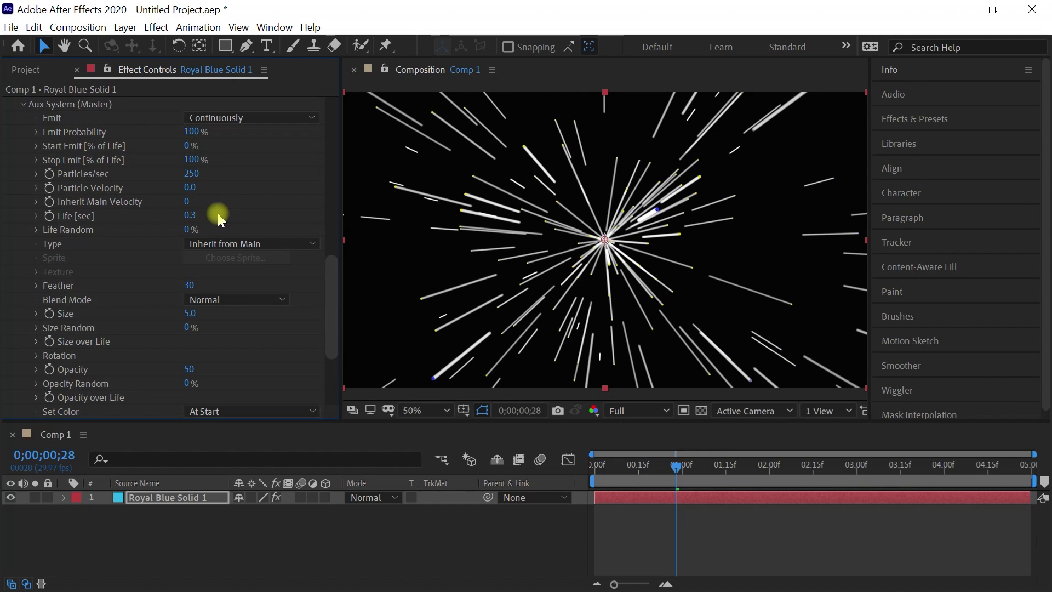
pyautogui.press('space')
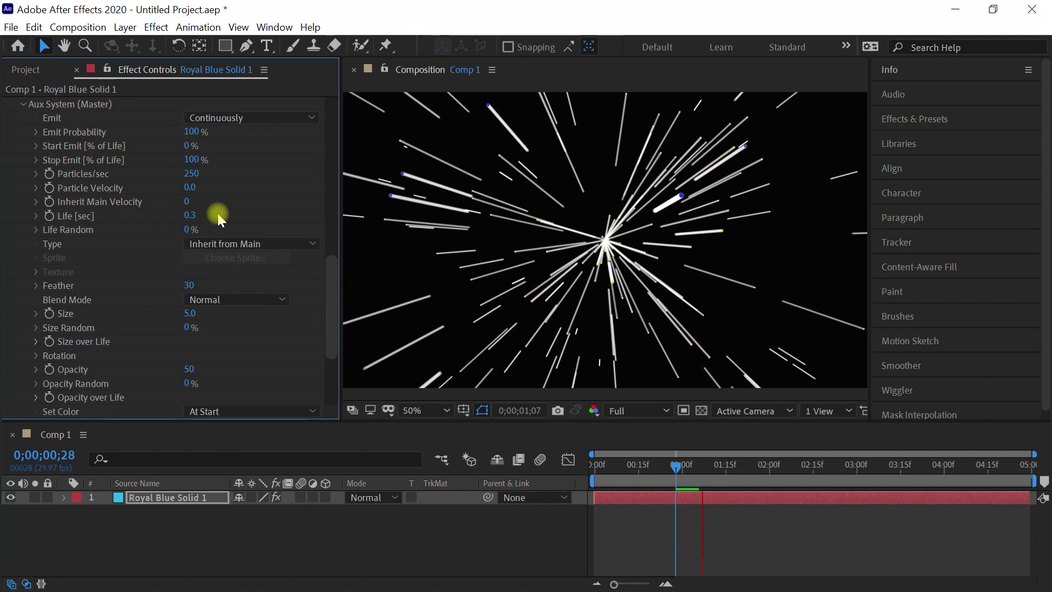
pyautogui.press('space')
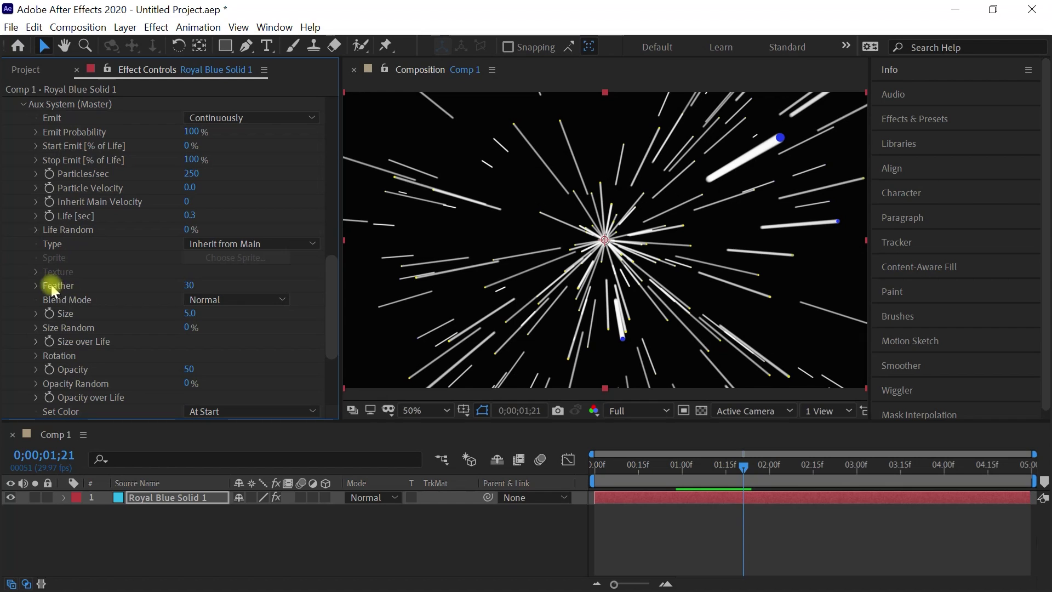
# Step: Scrub aux Feather to 0 and aux Opacity to 100
pyautogui.moveTo(188, 285); pyautogui.dragTo(132, 288)
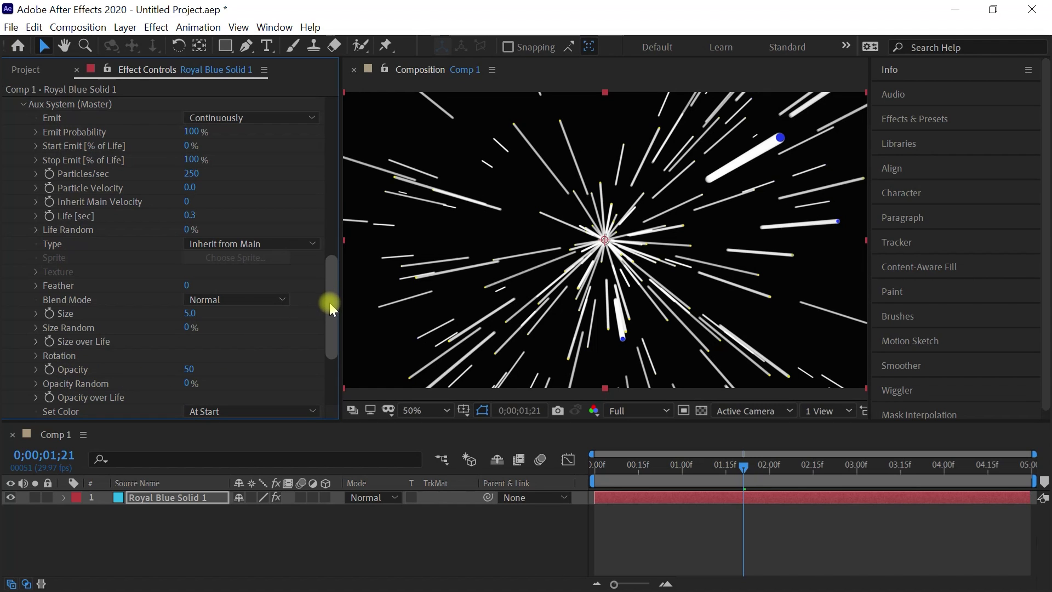
pyautogui.moveTo(331, 302); pyautogui.dragTo(326, 192)
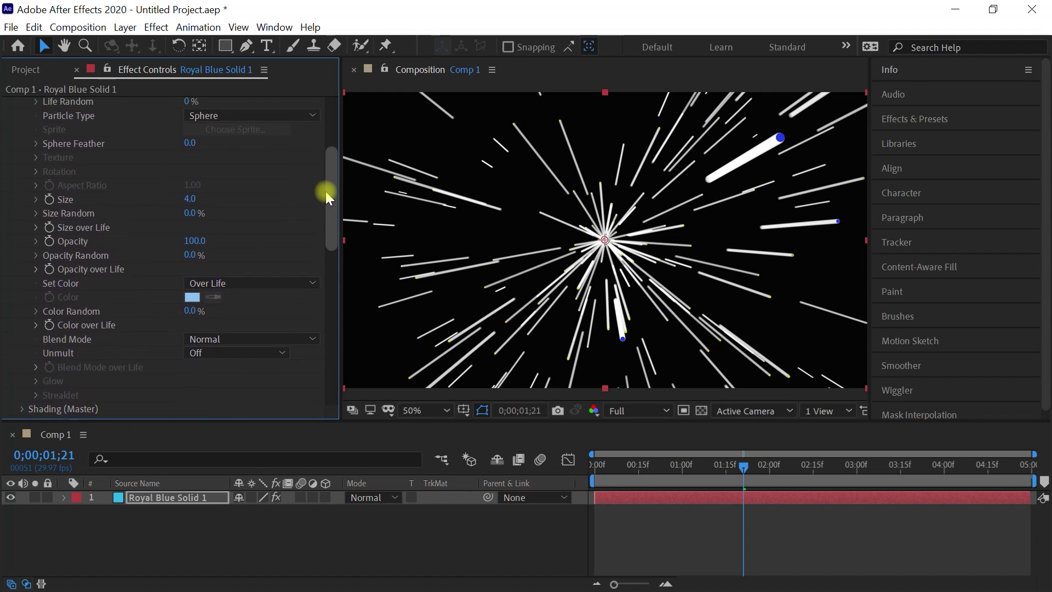
pyautogui.moveTo(333, 198); pyautogui.dragTo(329, 336)
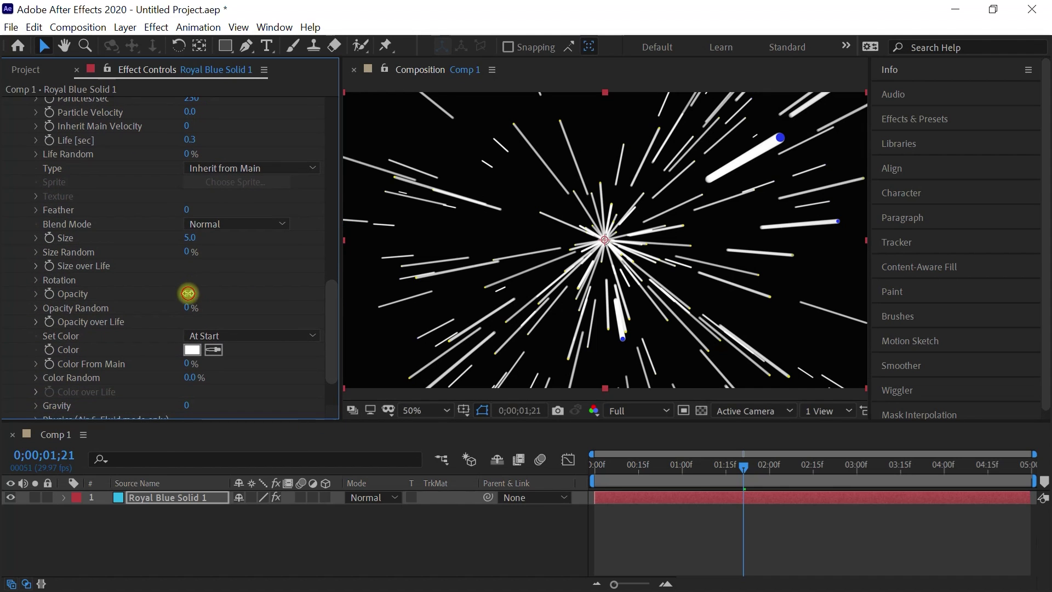
pyautogui.moveTo(188, 293); pyautogui.dragTo(257, 290)
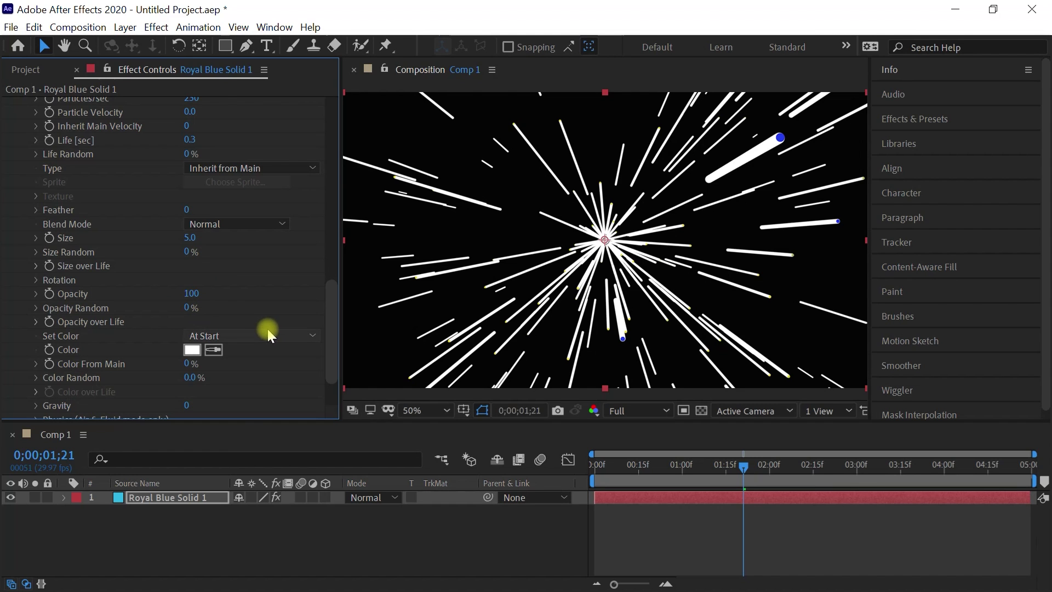
# Step: Set the aux particle Color to bright green
pyautogui.click(192, 350)
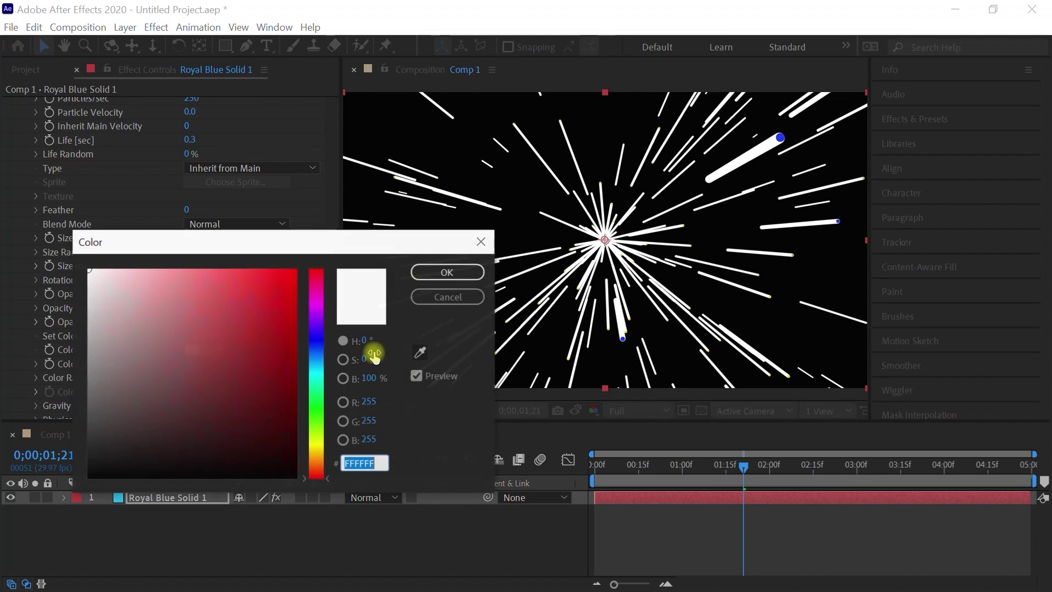
pyautogui.click(316, 405)
pyautogui.moveTo(286, 304); pyautogui.dragTo(298, 284)
pyautogui.click(447, 272)
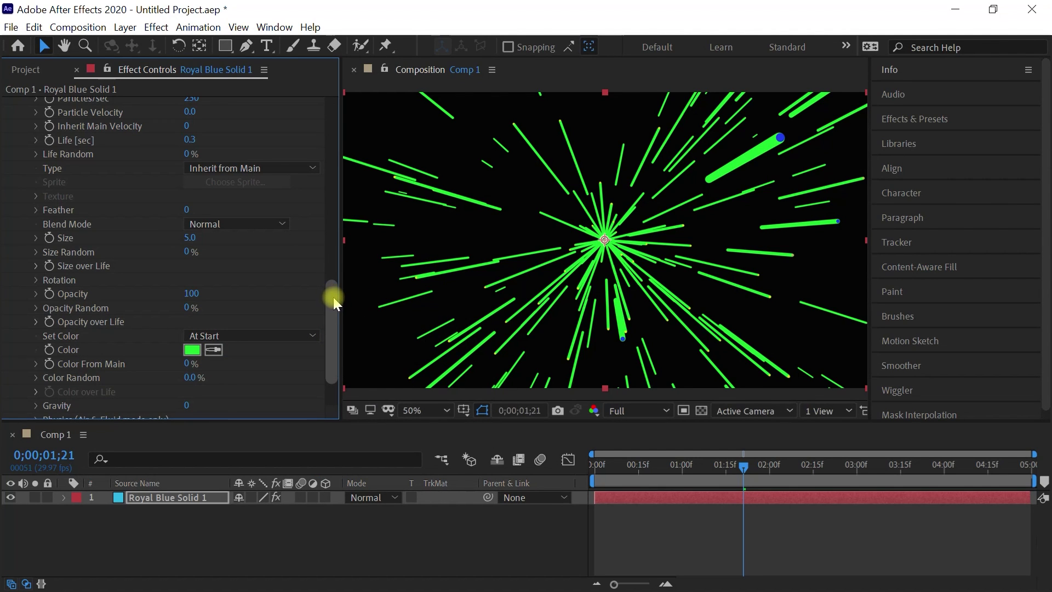
# Step: Drag aux Color From Main to 100% and preview the yellow-blue streaks
pyautogui.moveTo(334, 294); pyautogui.dragTo(341, 176)
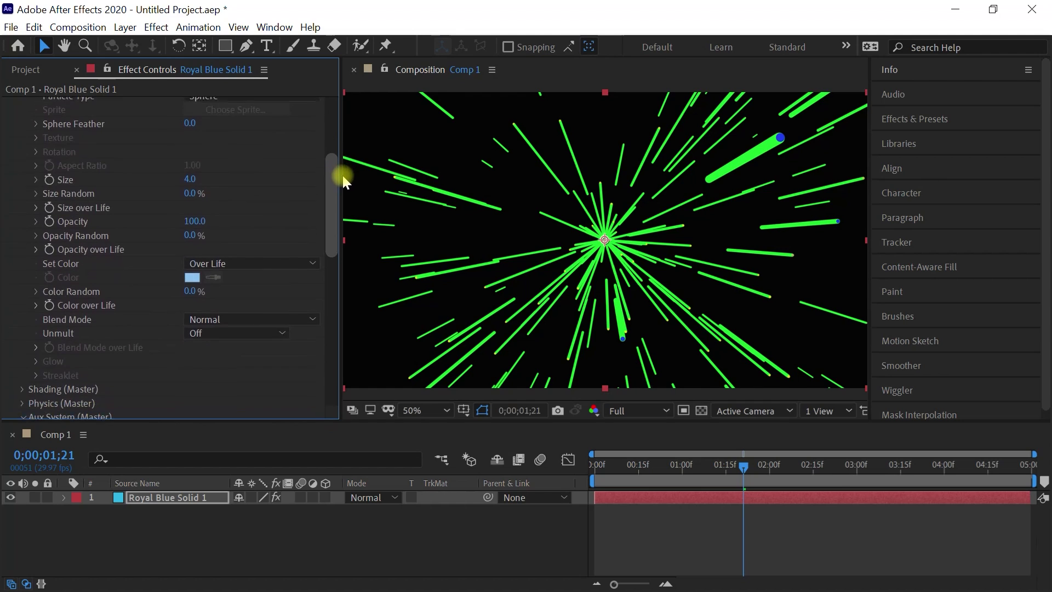
pyautogui.click(35, 298)
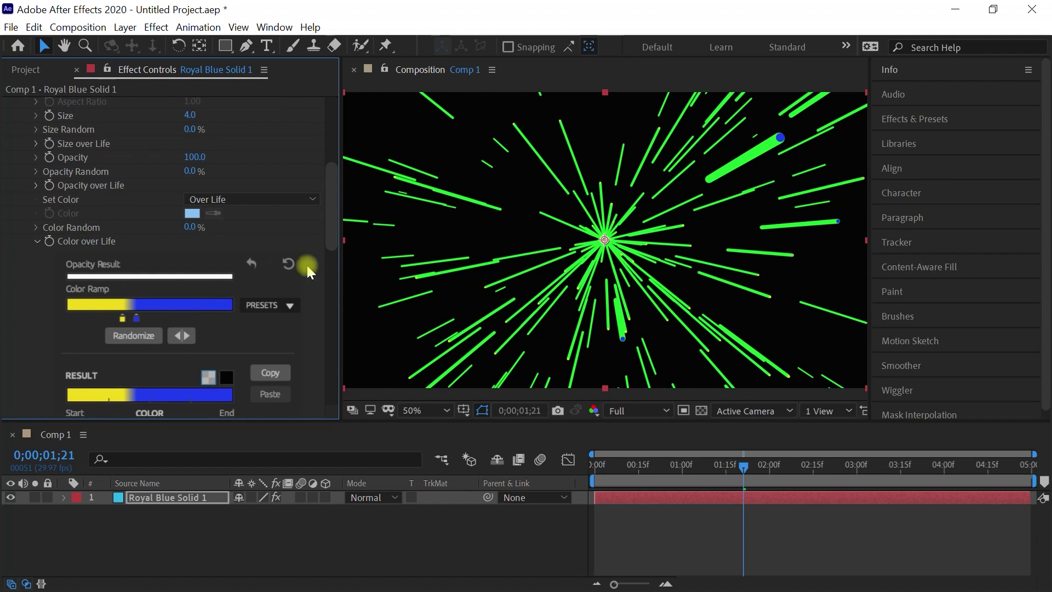
pyautogui.moveTo(333, 223); pyautogui.dragTo(334, 357)
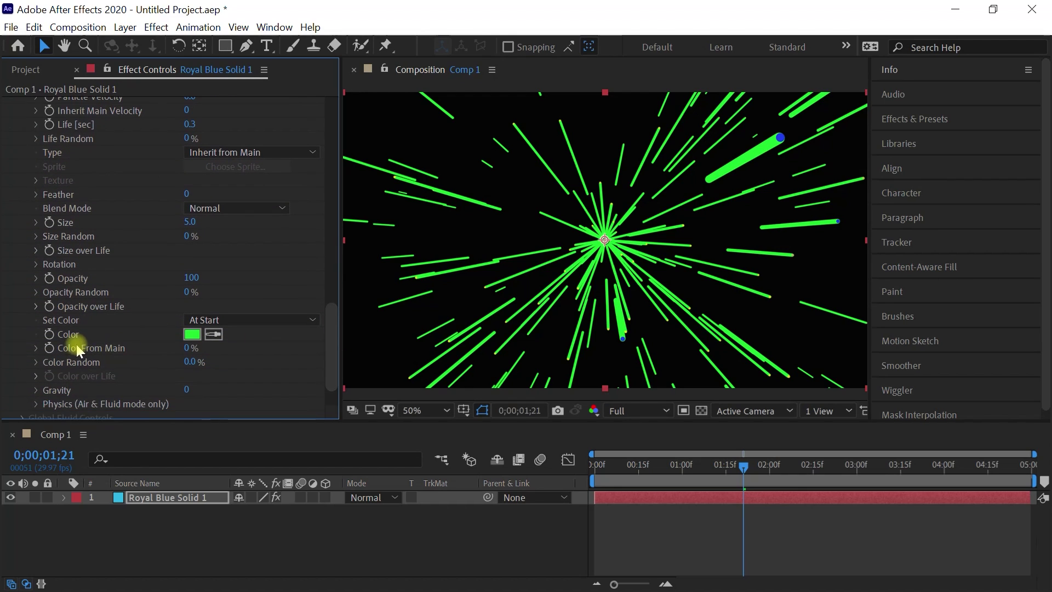
pyautogui.click(117, 346)
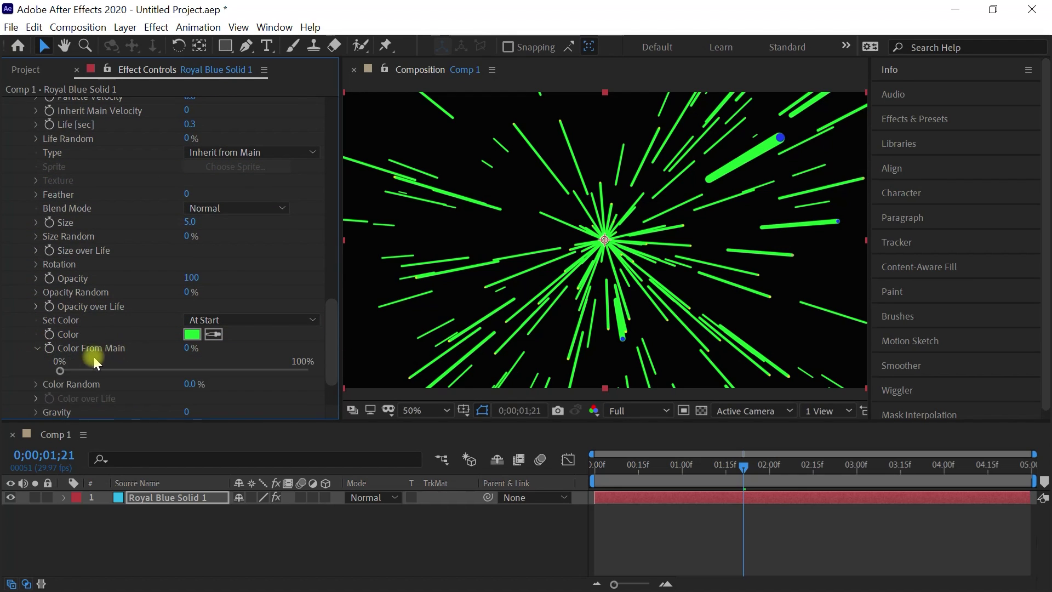
pyautogui.moveTo(99, 373); pyautogui.dragTo(327, 367)
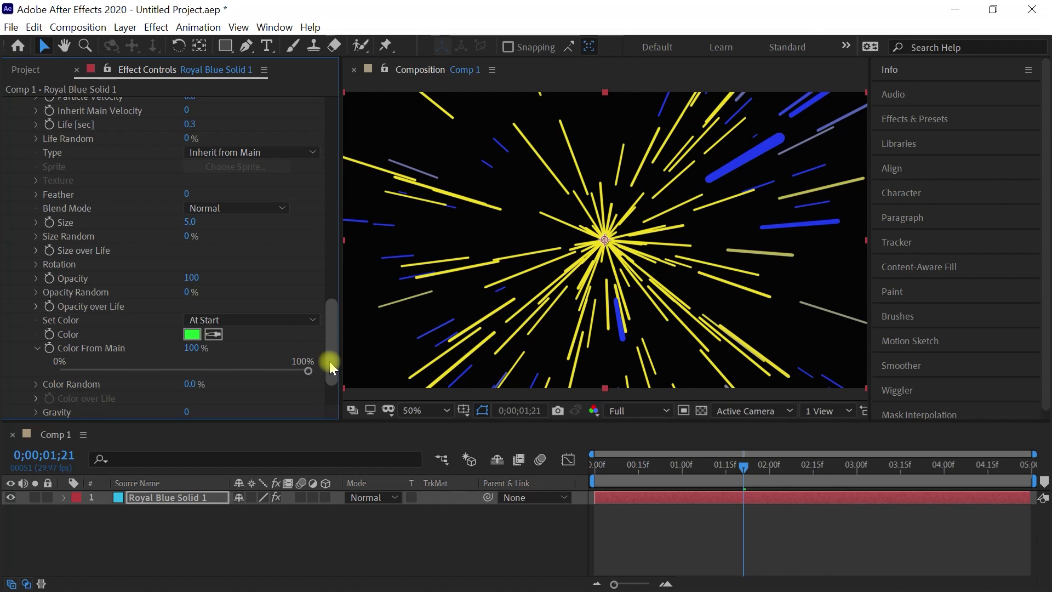
pyautogui.moveTo(330, 361); pyautogui.dragTo(355, 226)
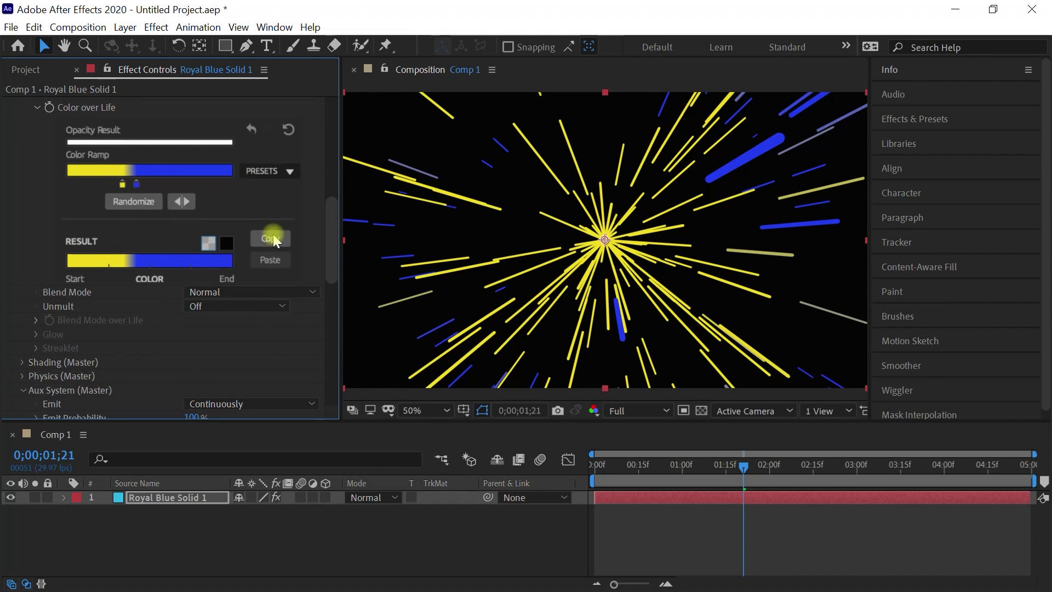
pyautogui.moveTo(336, 241); pyautogui.dragTo(337, 306)
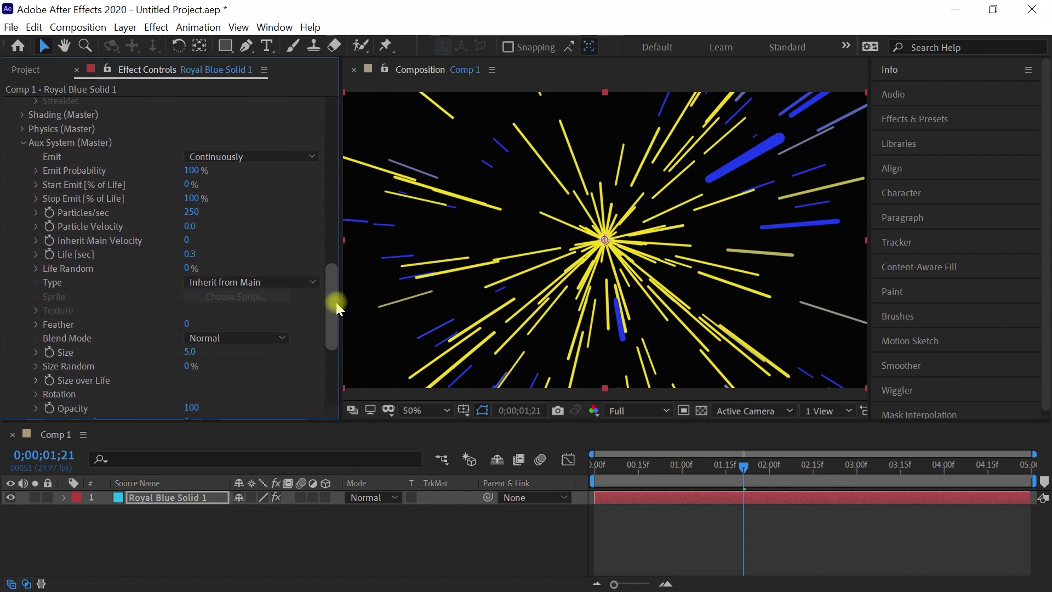
pyautogui.press('space')
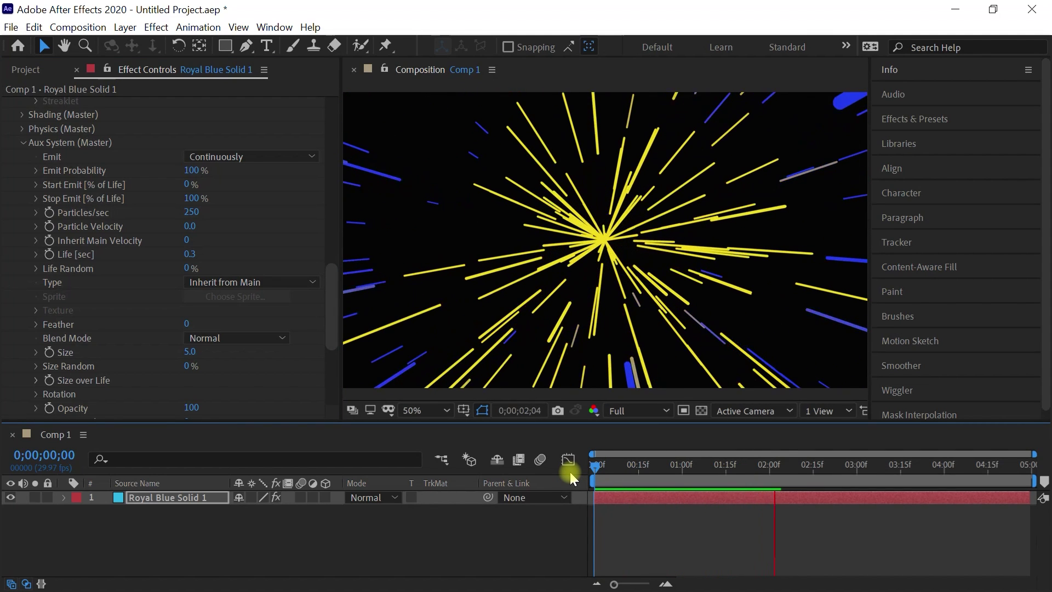
# Step: Set the aux particle Size to 4 and preview the thinner streaks
pyautogui.press('space')
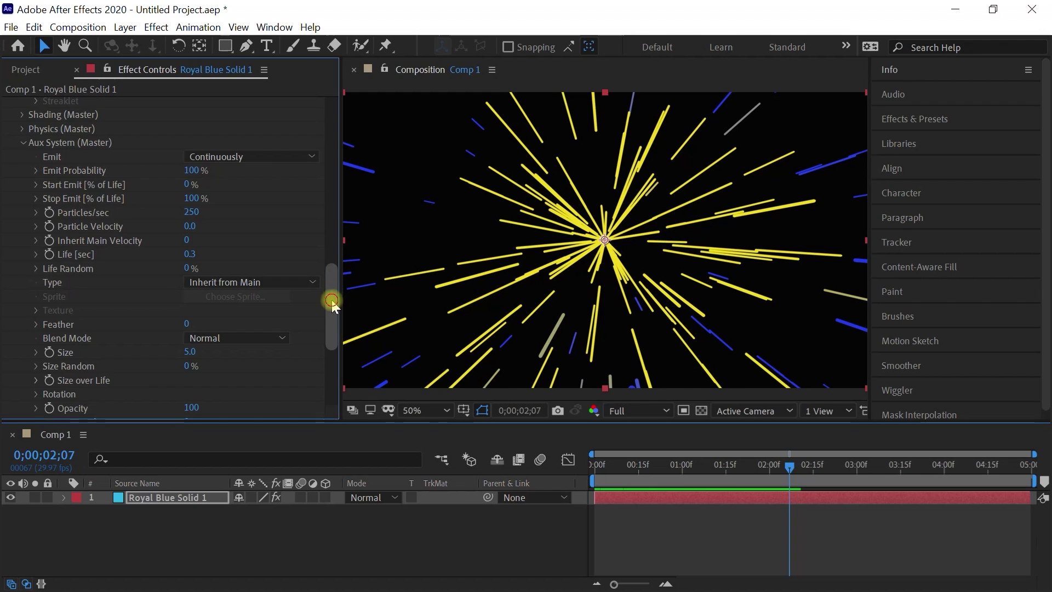
pyautogui.moveTo(334, 293); pyautogui.dragTo(330, 177)
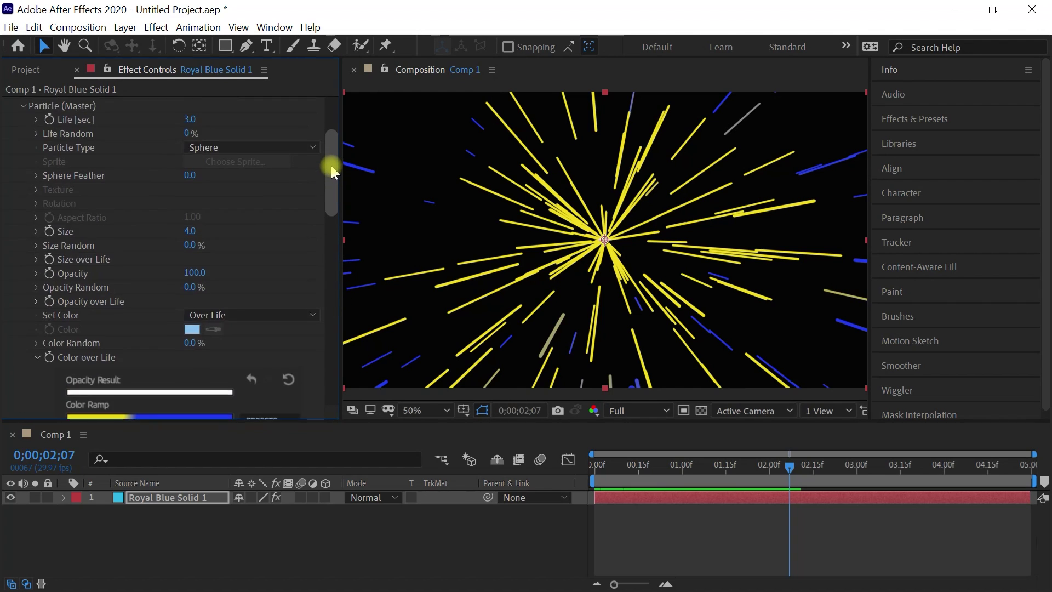
pyautogui.moveTo(330, 177); pyautogui.dragTo(324, 148)
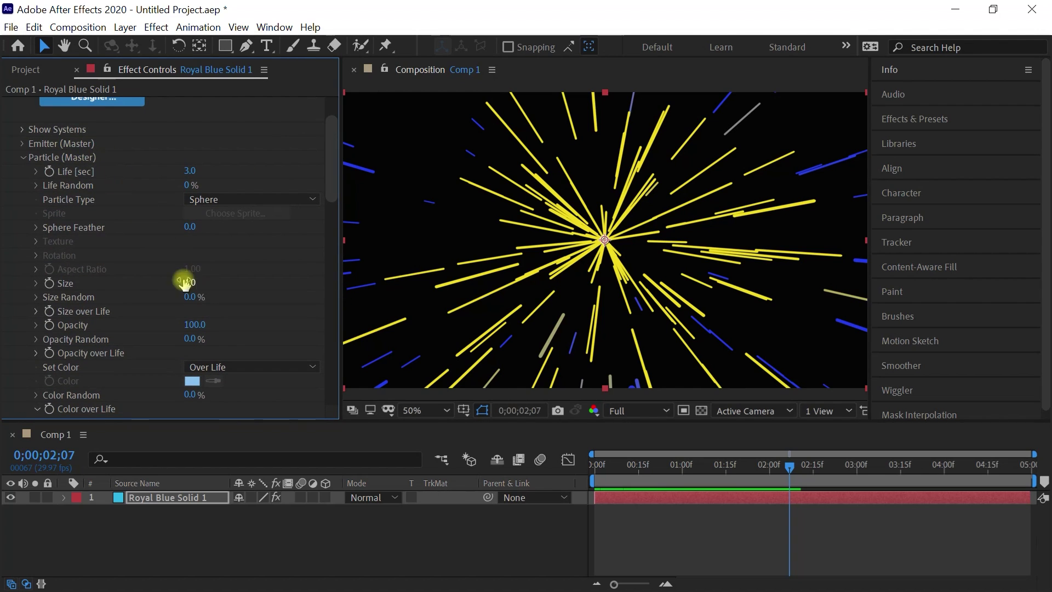
pyautogui.moveTo(327, 182); pyautogui.dragTo(320, 329)
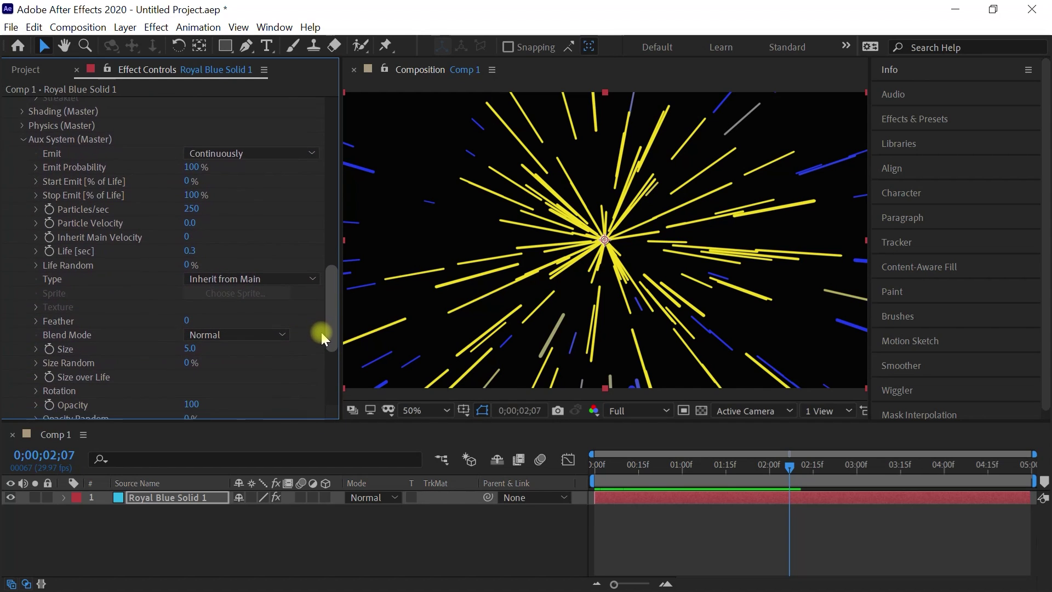
pyautogui.moveTo(321, 329); pyautogui.dragTo(321, 343)
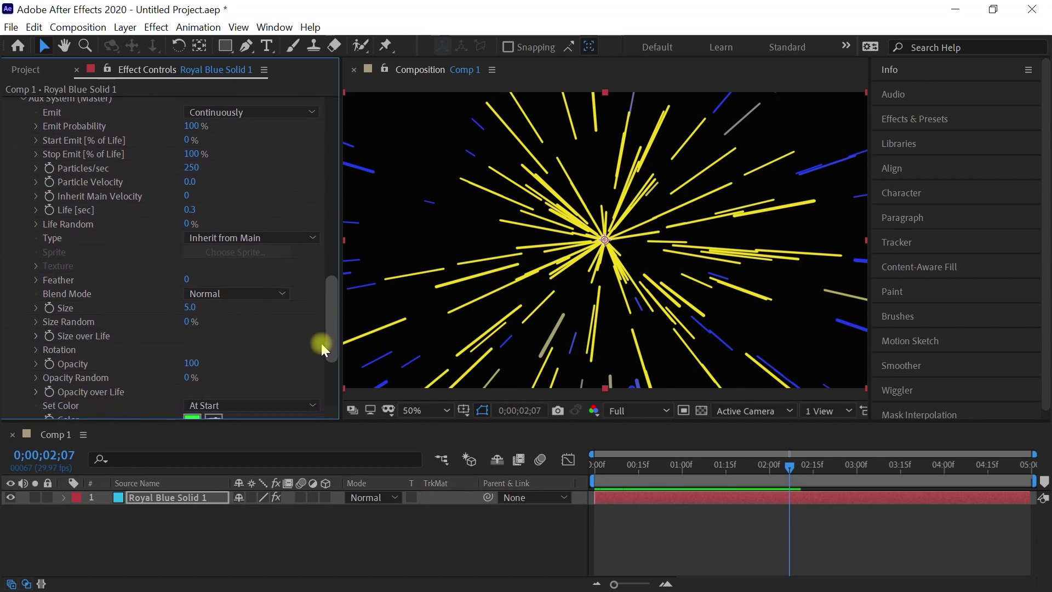
pyautogui.write('4')
pyautogui.click(207, 297)
pyautogui.press('space')
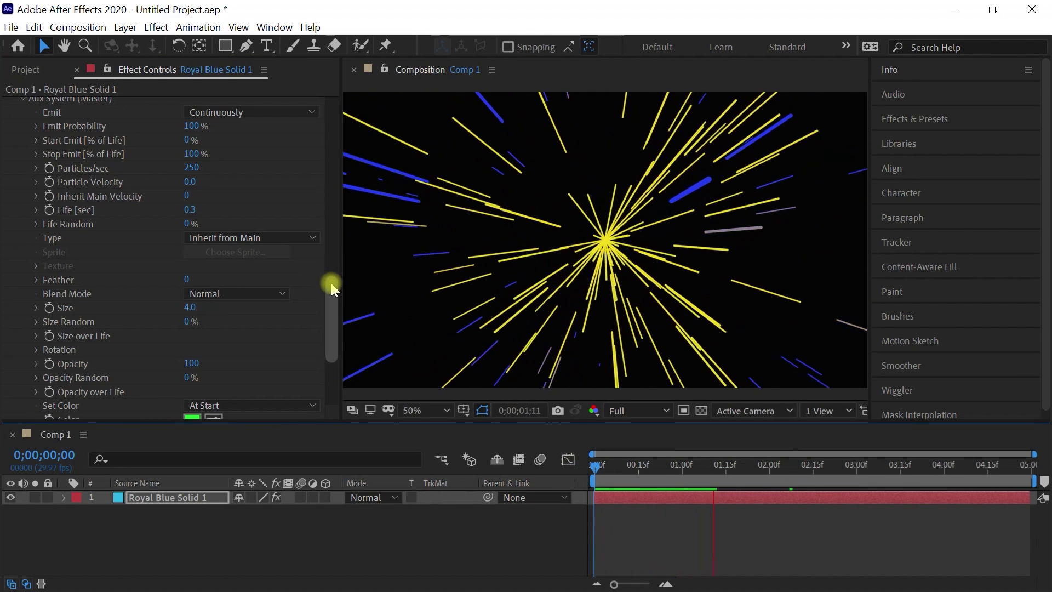
# Step: Raise Emitter (Master) Particles/sec to 150 and preview the denser streaks
pyautogui.moveTo(333, 295); pyautogui.dragTo(332, 107)
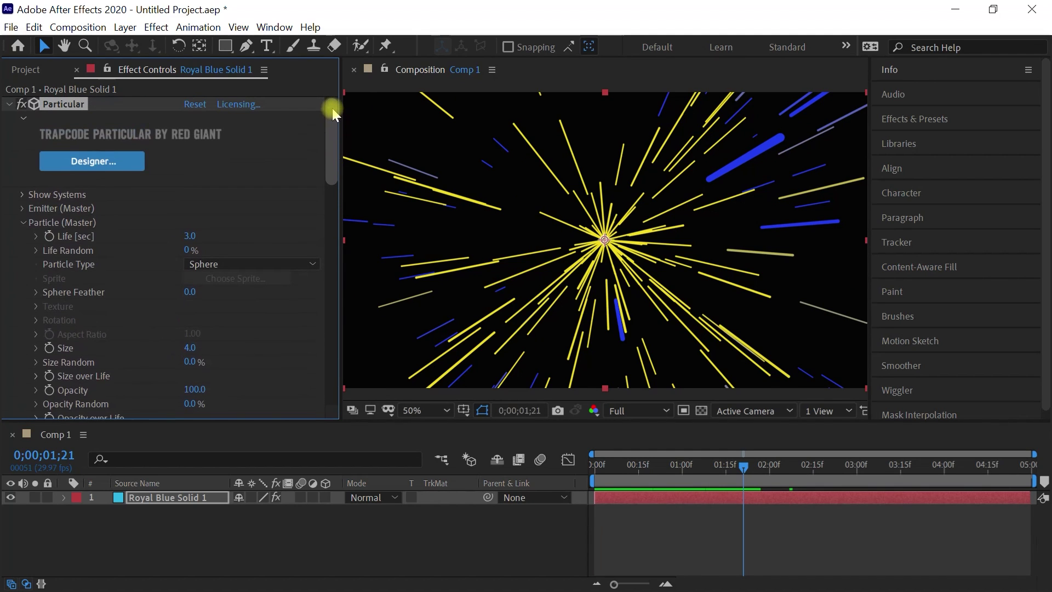
pyautogui.click(22, 207)
pyautogui.scroll(-3, 22, 208)
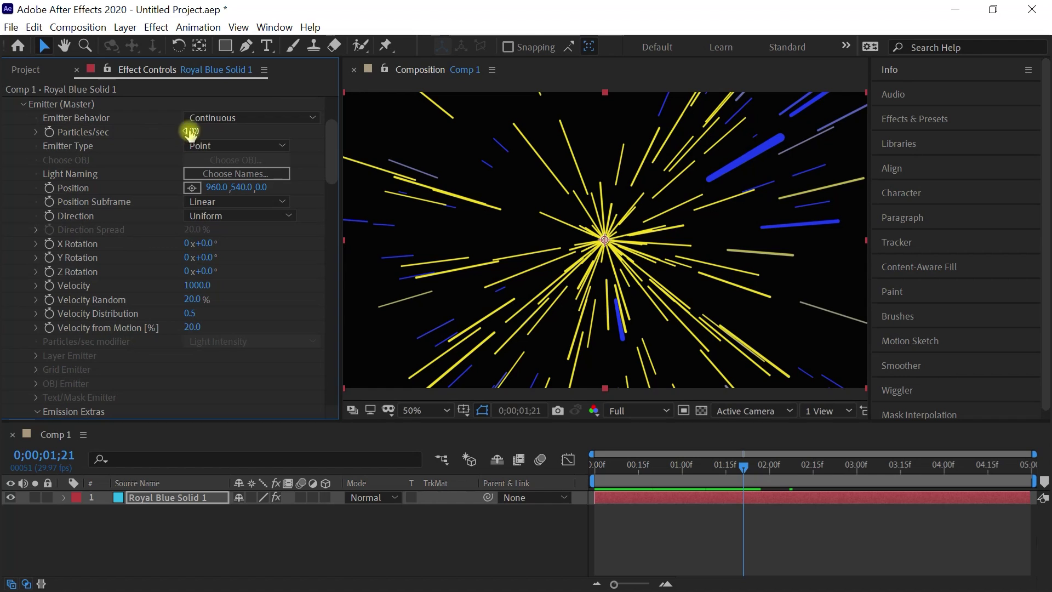
pyautogui.write('15')
pyautogui.press('space')
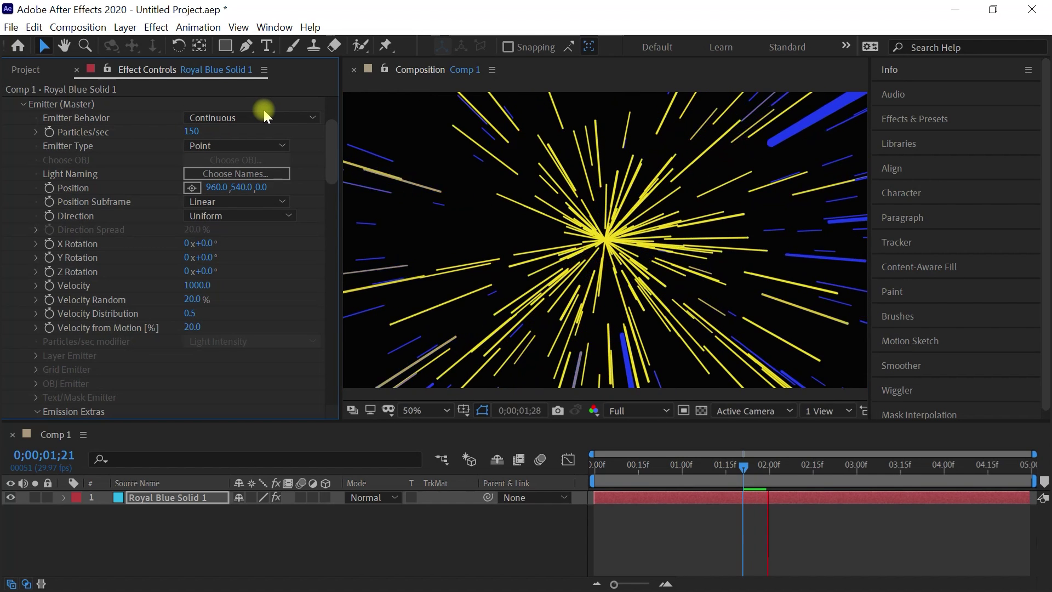
pyautogui.press('space')
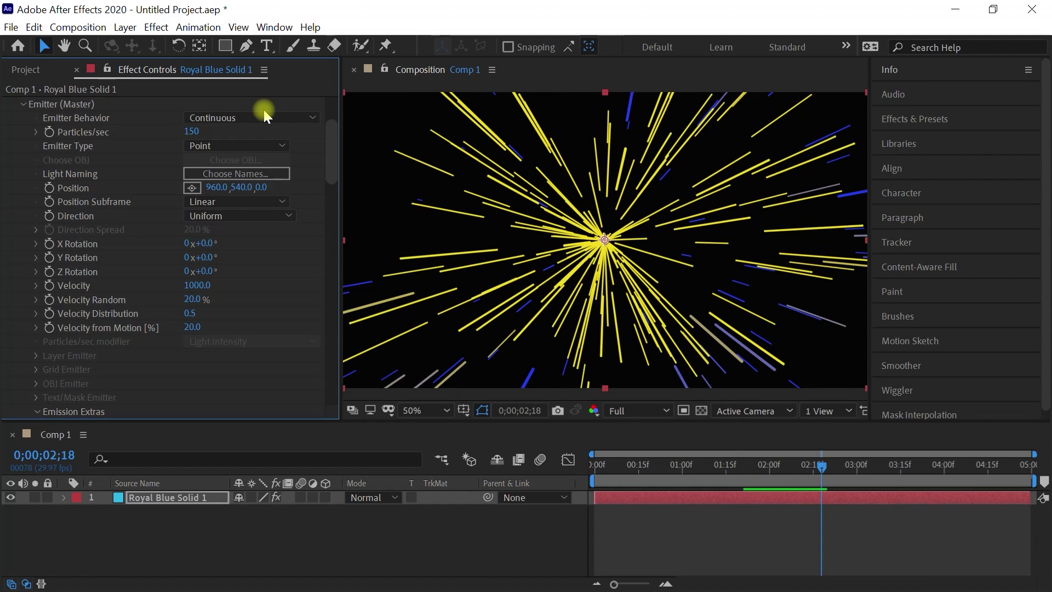
pyautogui.click(157, 27)
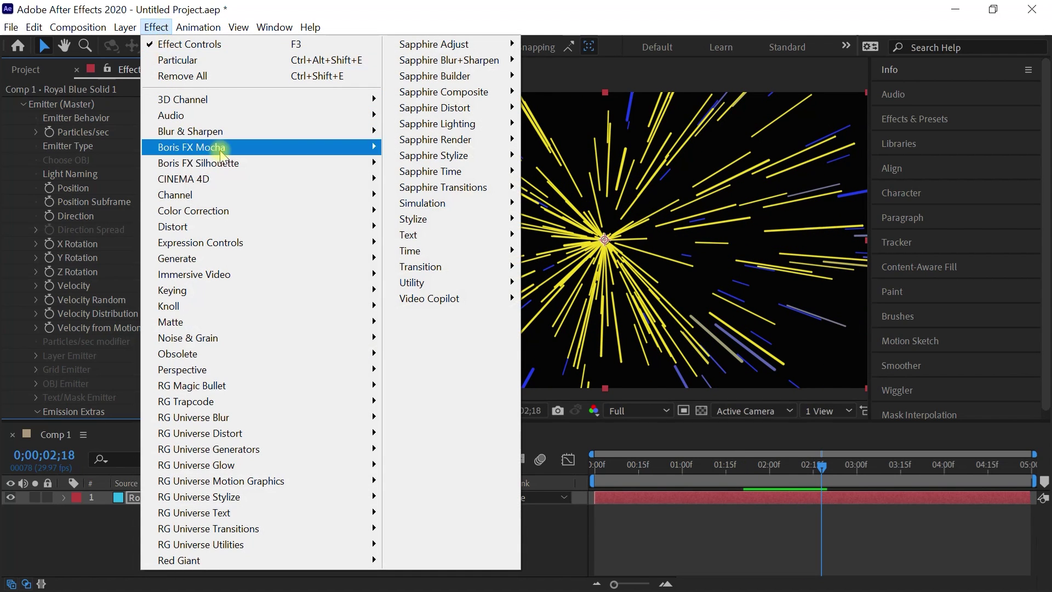
pyautogui.moveTo(450, 219)
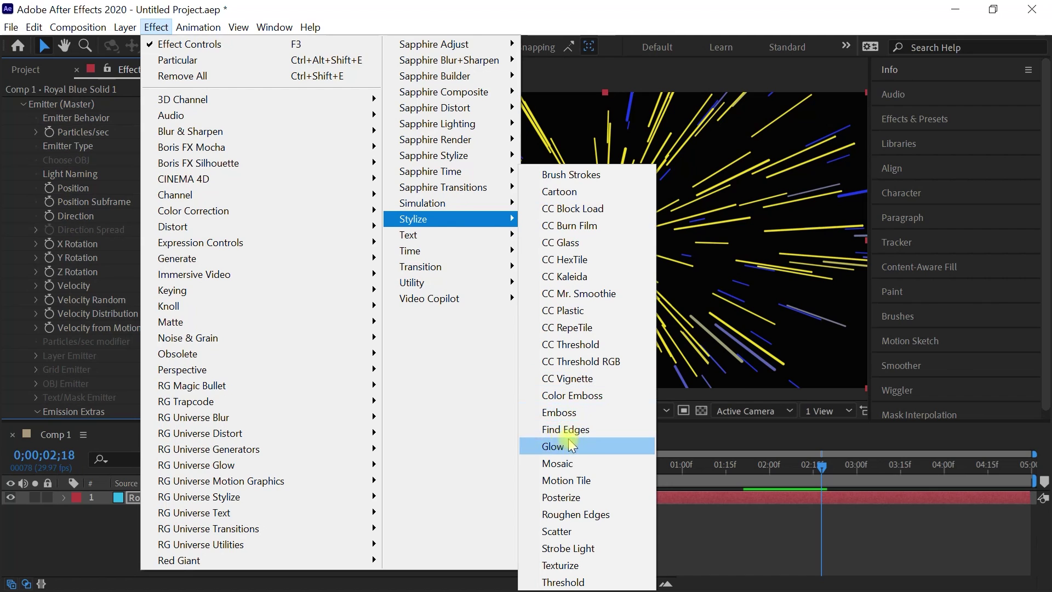
# Step: Apply Glow with Glow Radius 79.9 and Glow Threshold 84%
pyautogui.click(588, 450)
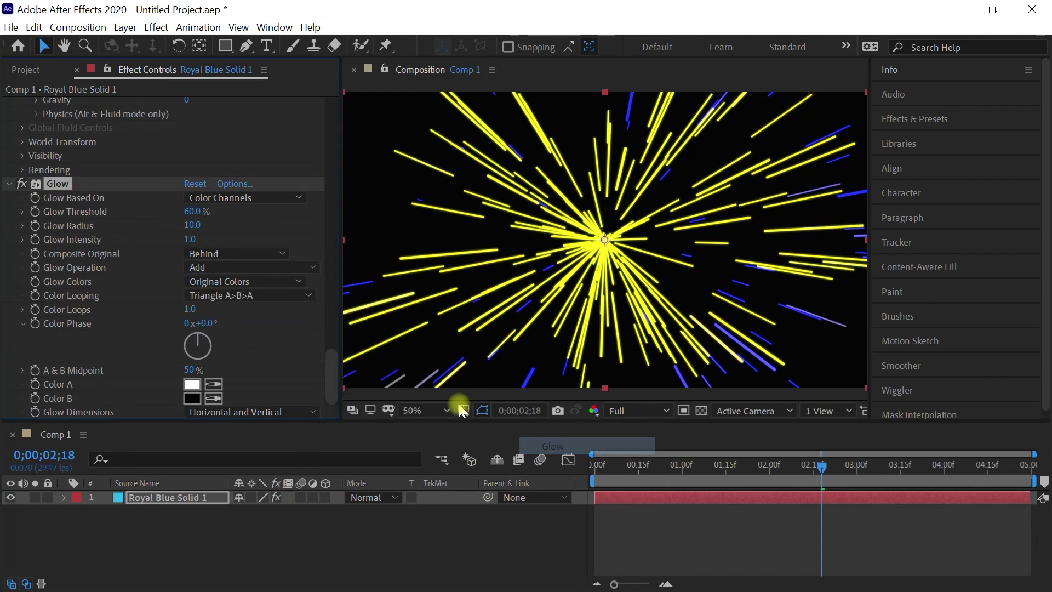
pyautogui.click(22, 212)
pyautogui.click(23, 247)
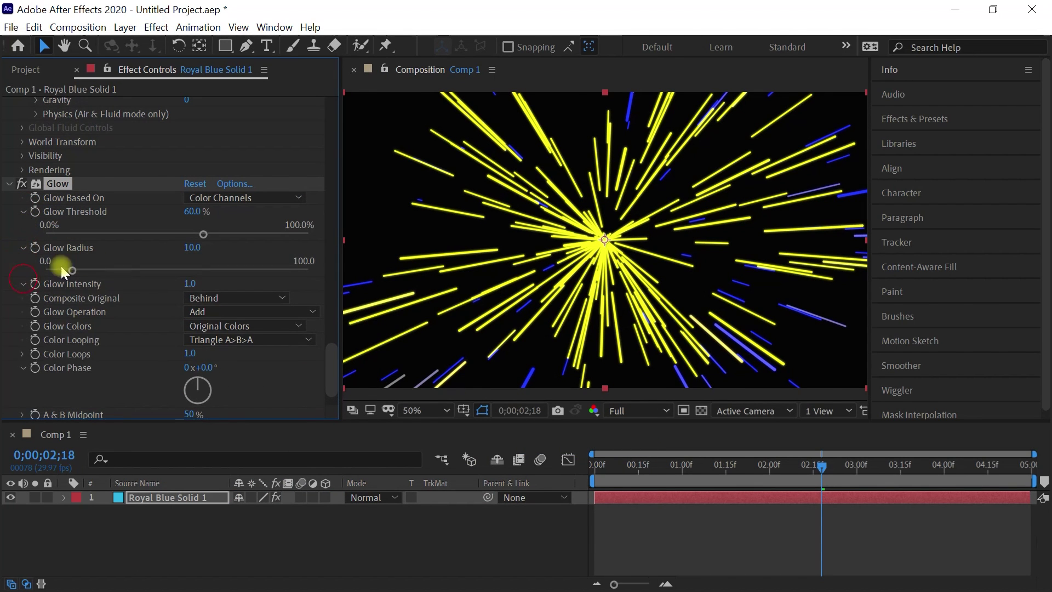
pyautogui.moveTo(75, 268); pyautogui.dragTo(239, 258)
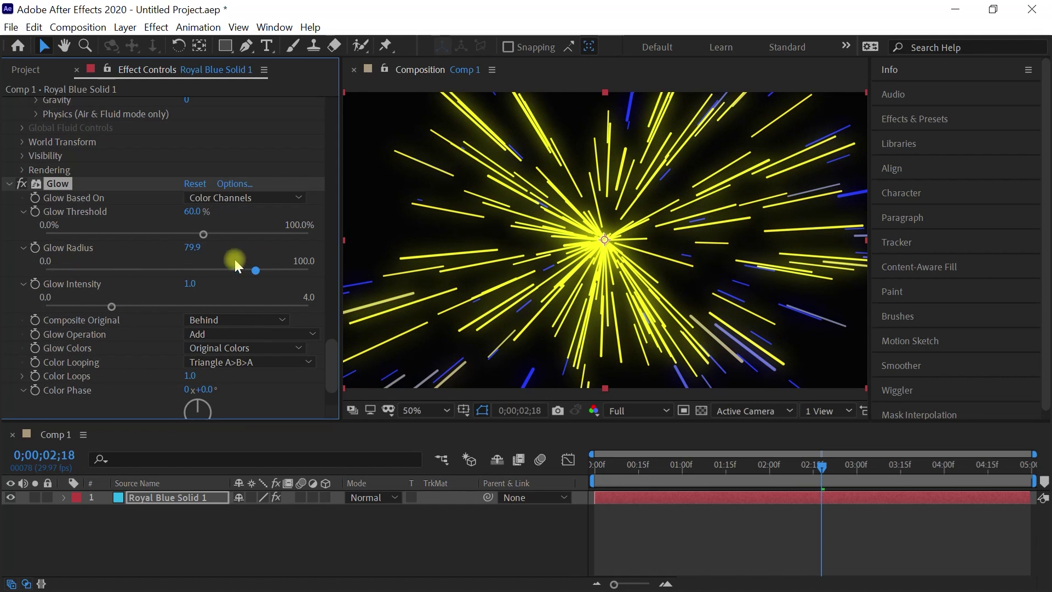
pyautogui.click(106, 238)
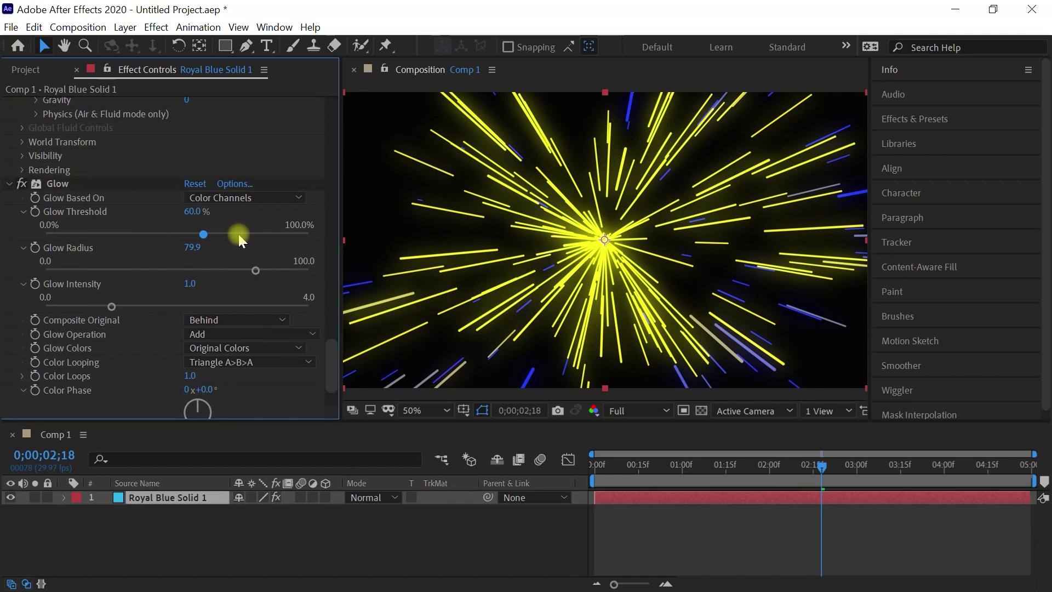
pyautogui.moveTo(204, 234); pyautogui.dragTo(266, 234)
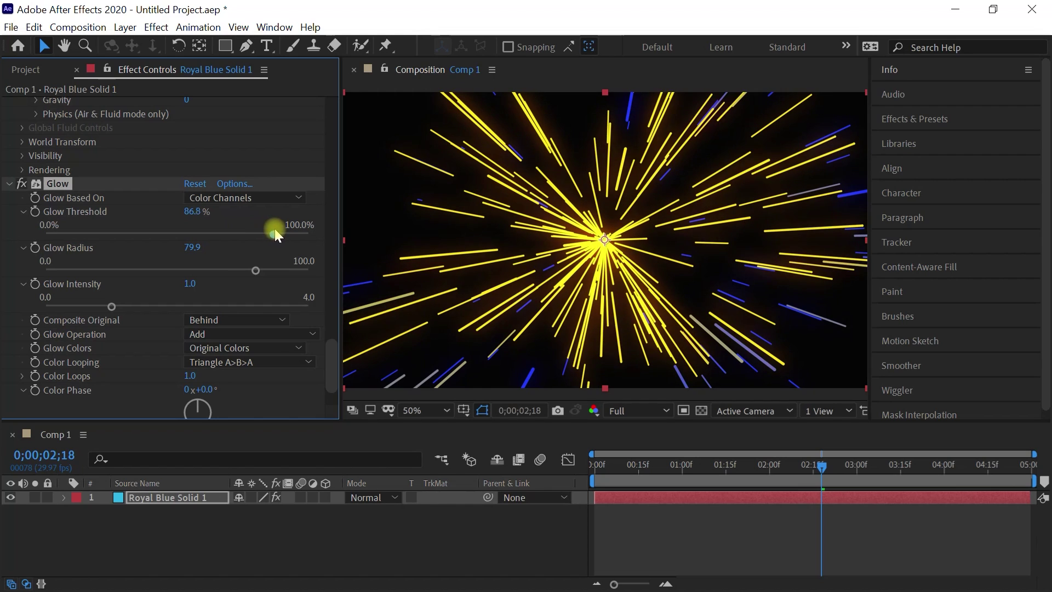
# Step: Return to the first frame, set preview resolution to Half, and play the glowing streaks
pyautogui.press('Home')
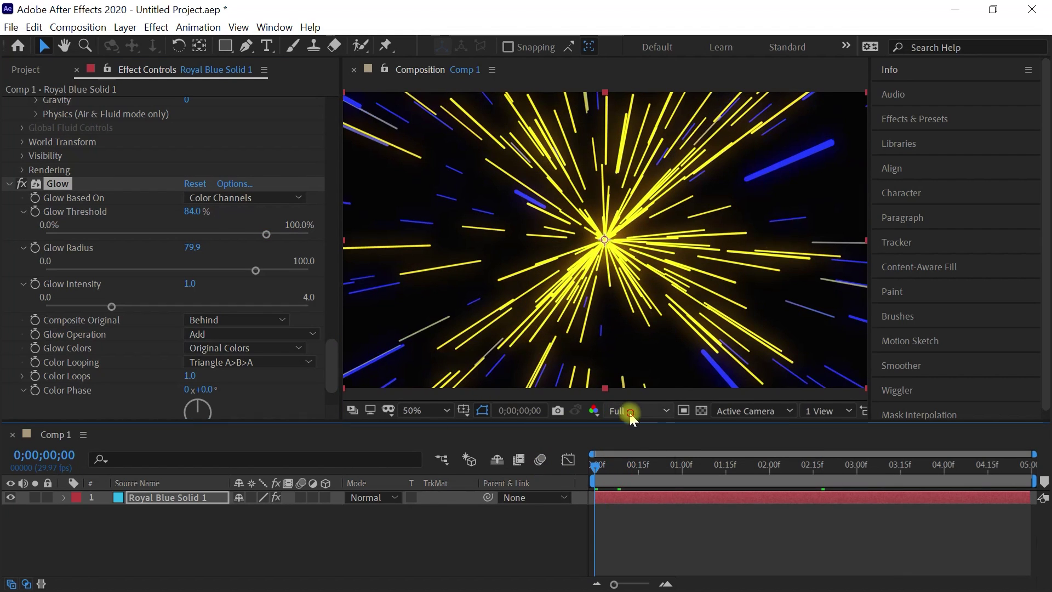
pyautogui.click(635, 410)
pyautogui.click(630, 465)
pyautogui.click(504, 556)
pyautogui.press('space')
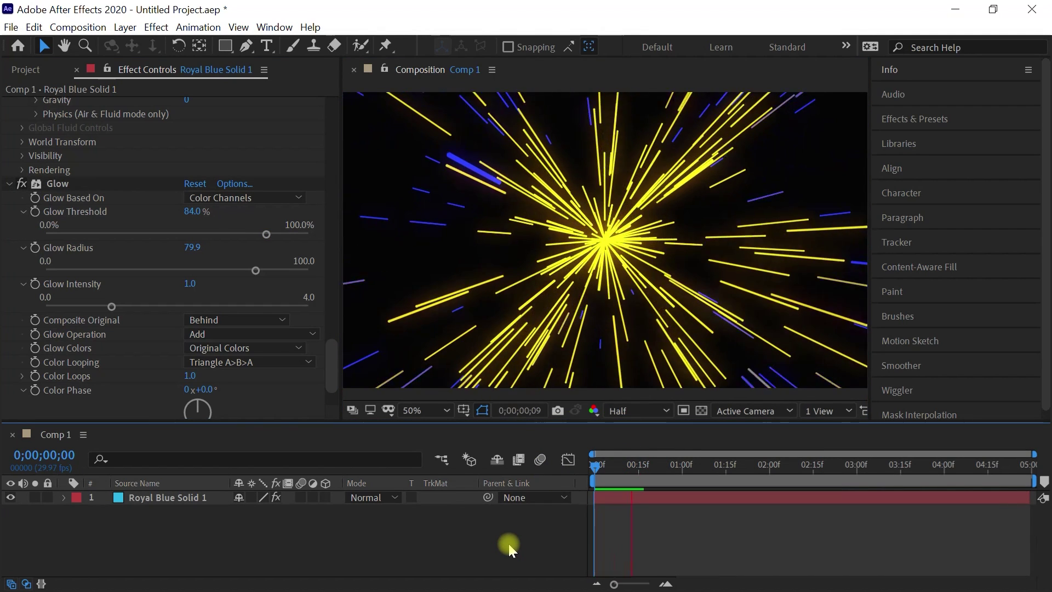